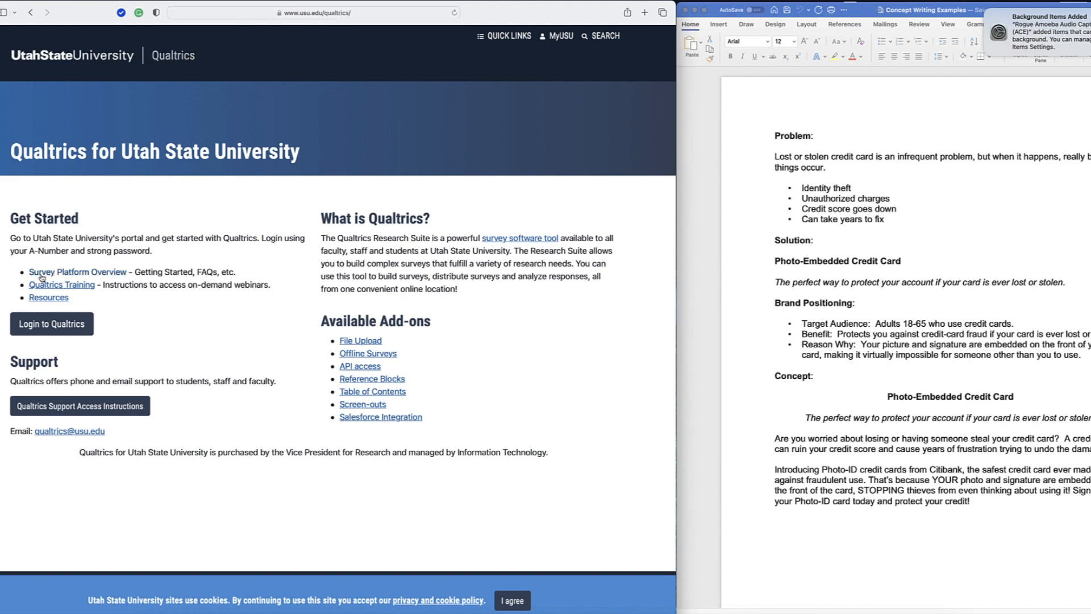
Step: Log in to Qualtrics and create a blank survey project from scratch, named with the author's first name followed by "Concepts"
left_click(50, 325)
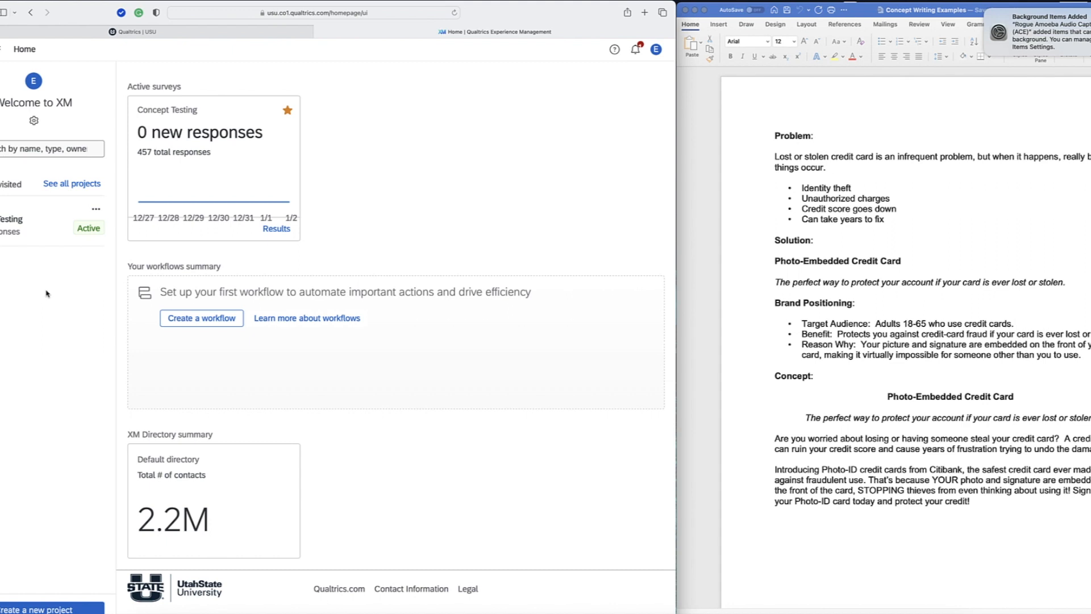
left_click(24, 609)
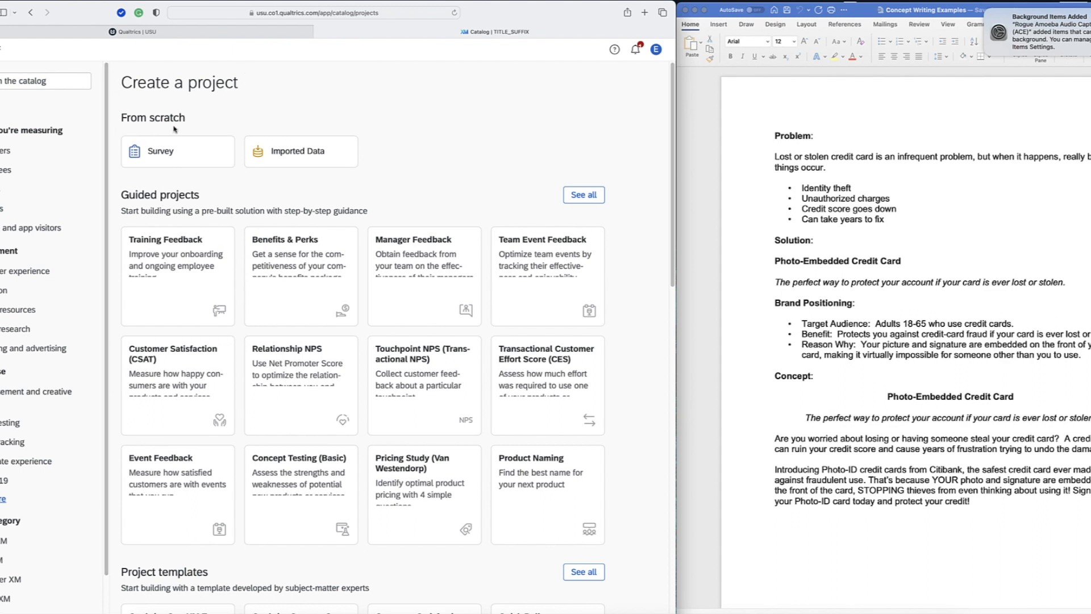
left_click(158, 154)
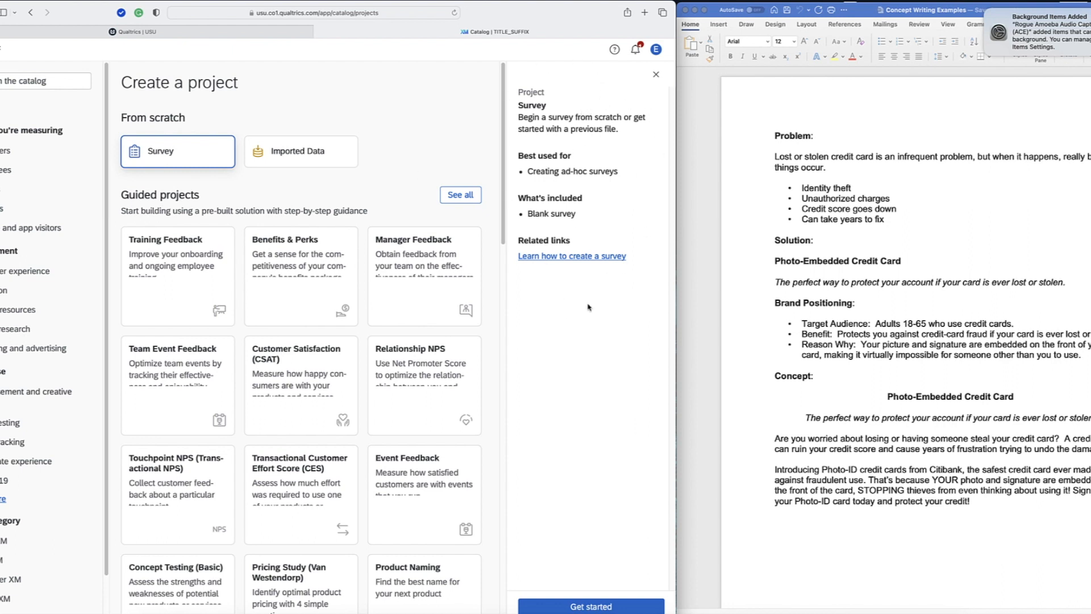
left_click(589, 607)
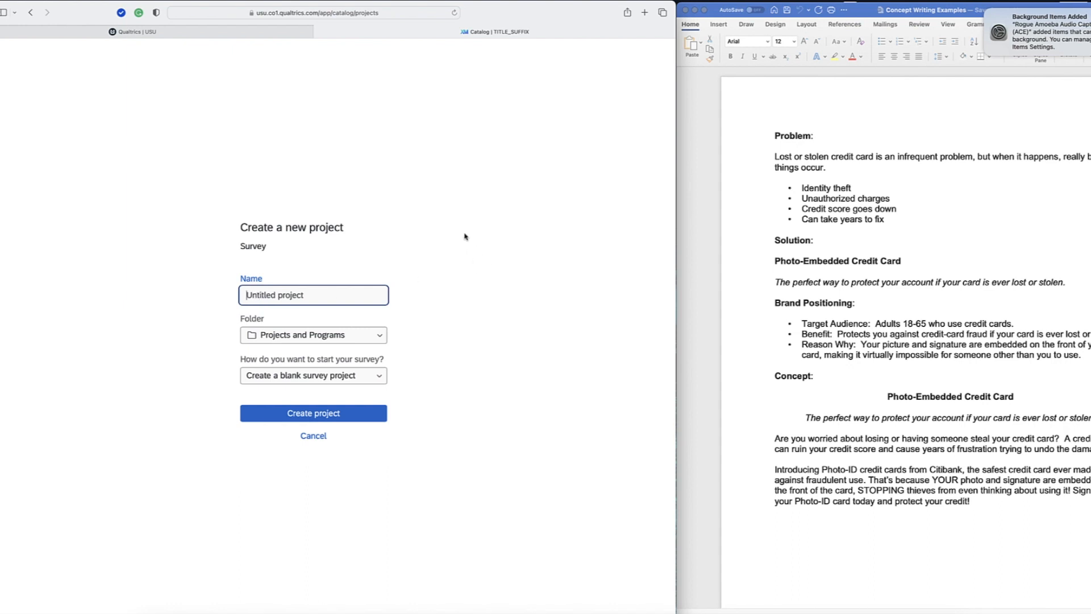
type("Eric Concepts")
left_click(314, 414)
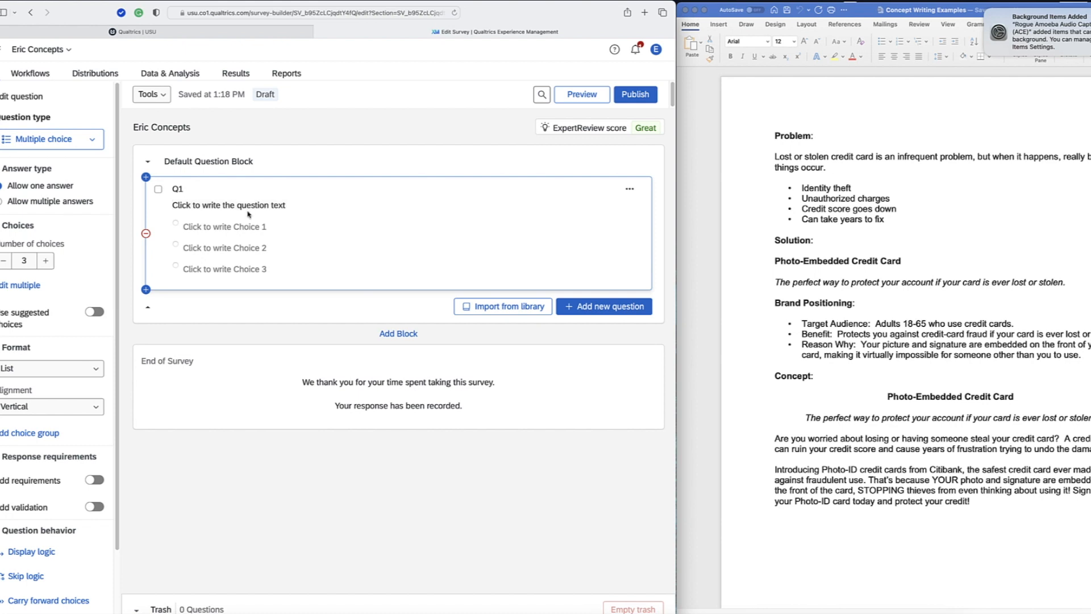
Step: Replace Q1's placeholder question text with the full Photo-Embedded Credit Card concept copied from the Word document's Concept section
left_click(214, 208)
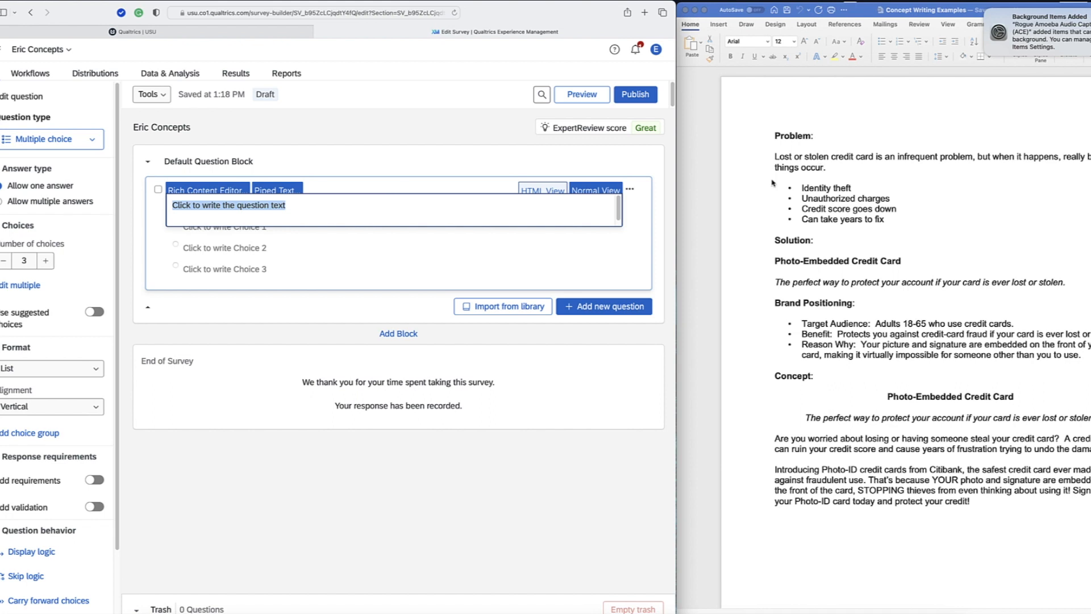
left_click(885, 399)
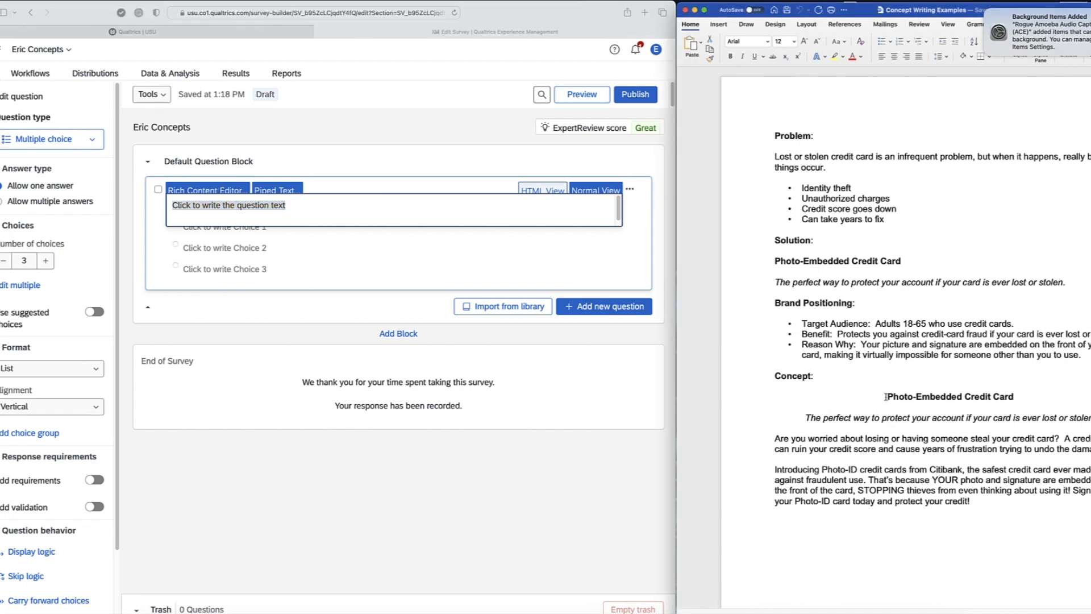
left_click_drag(885, 397, 990, 500)
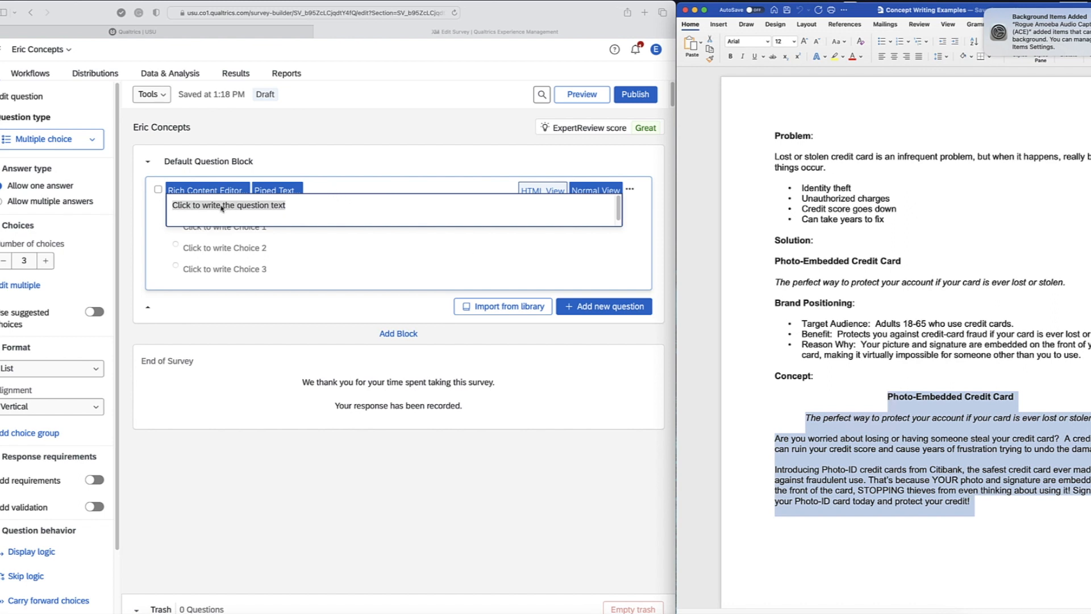
left_click(186, 206)
left_click_drag(170, 204, 296, 206)
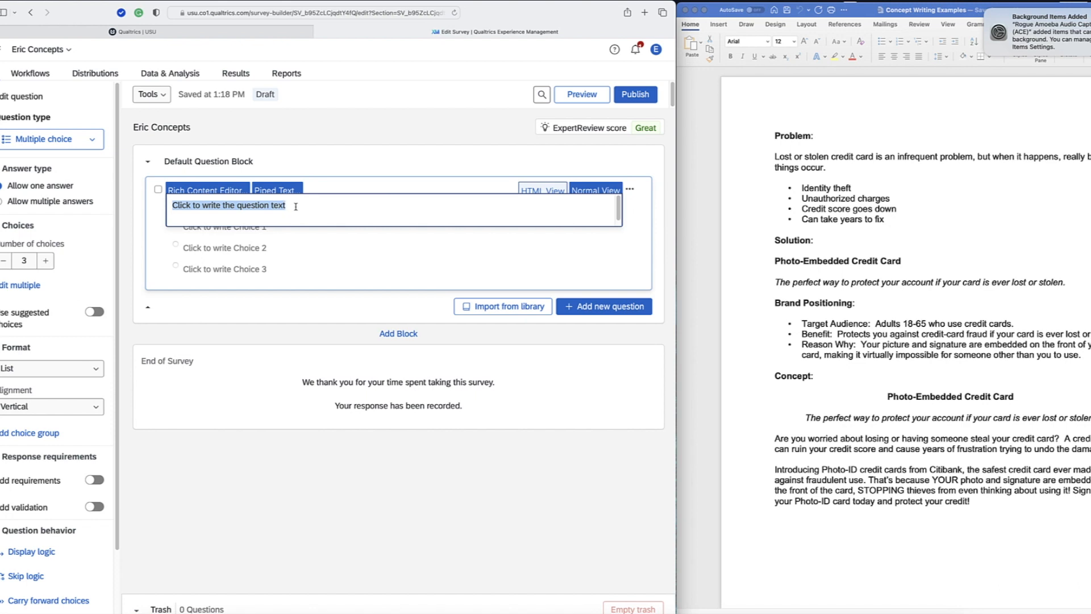
key("BackSpace")
type("Photo-Embedded Credit Card  The perfect way to protect your account if your card is ever lost or stolen.  Are you worried about losing or having someone steal your credit card? A credit issue can ruin your credit score and cause years of frustration trying to undo the damage.  Introducing Photo-ID credit cards from Citibank, the safest credit card ever made against fraudulent use. That's because YOUR photo and signature are embedded on the front of the card, STOPPING thieves from even thinking about using it! Sign up for your Photo-ID card today and protect your credit!")
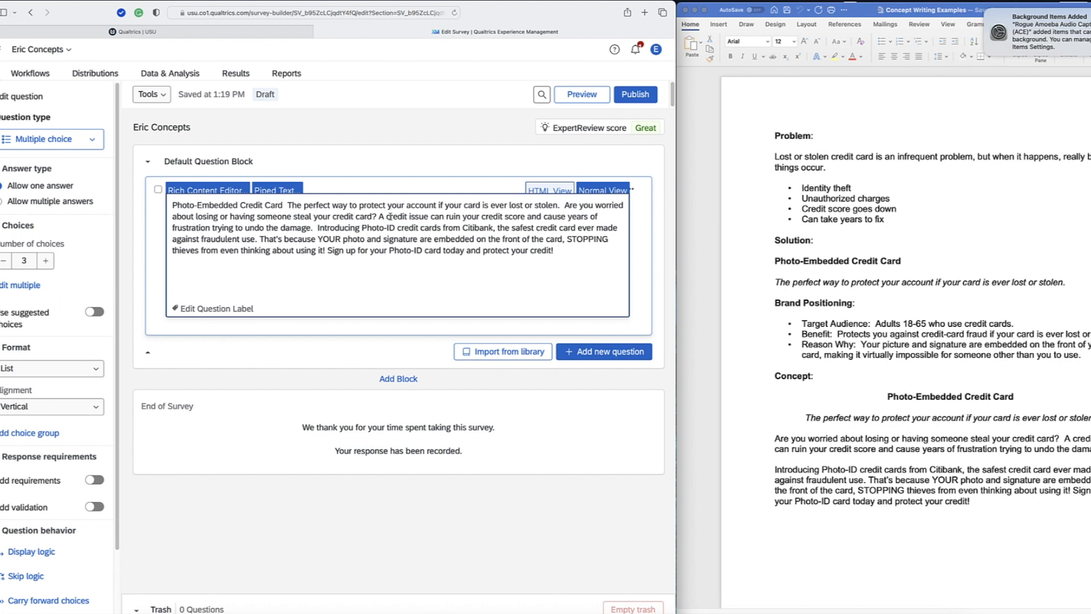
Step: Open Q1's text in the Rich Content Editor and set all of it to Arial 12pt
left_click(204, 192)
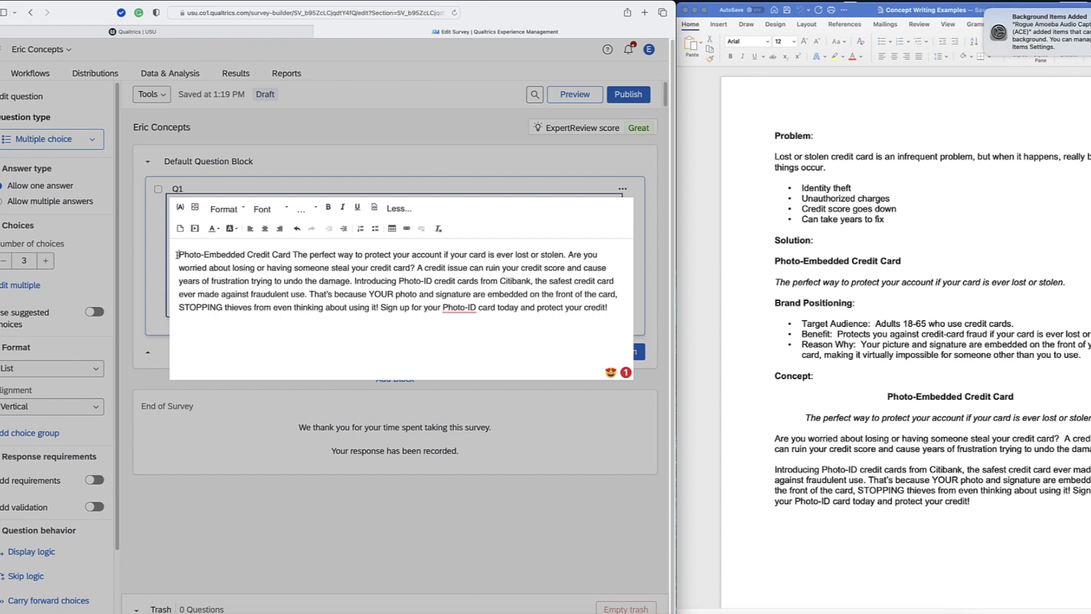
left_click_drag(178, 255, 629, 305)
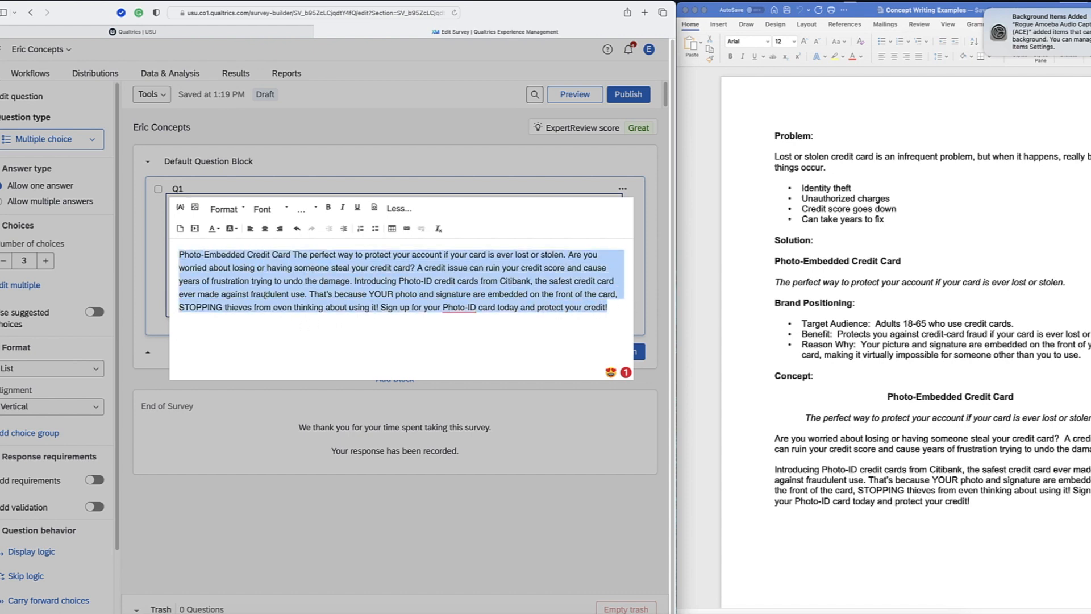
left_click(283, 211)
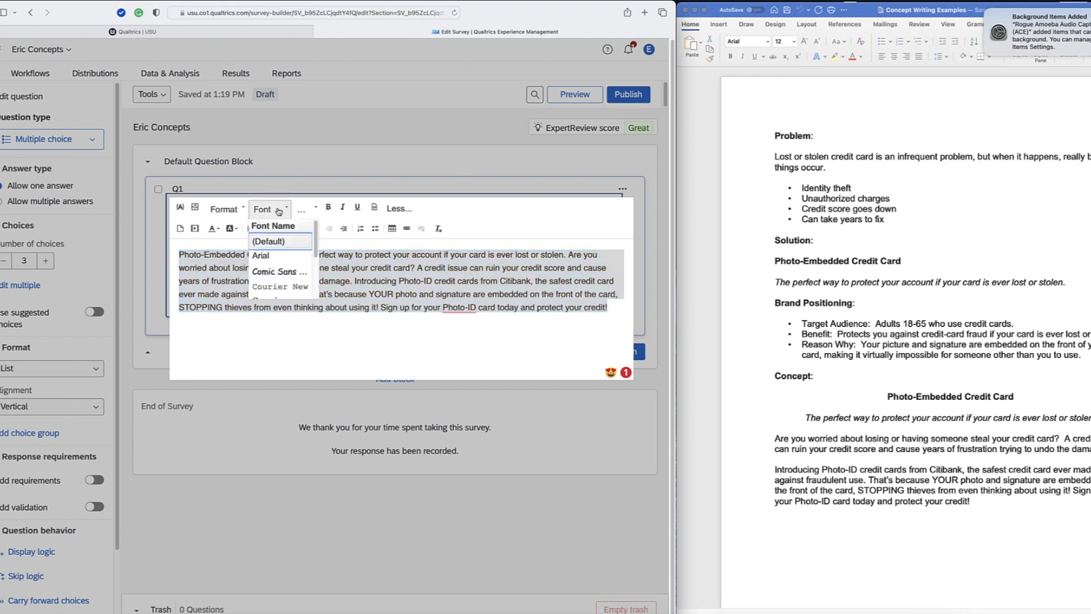
left_click(260, 257)
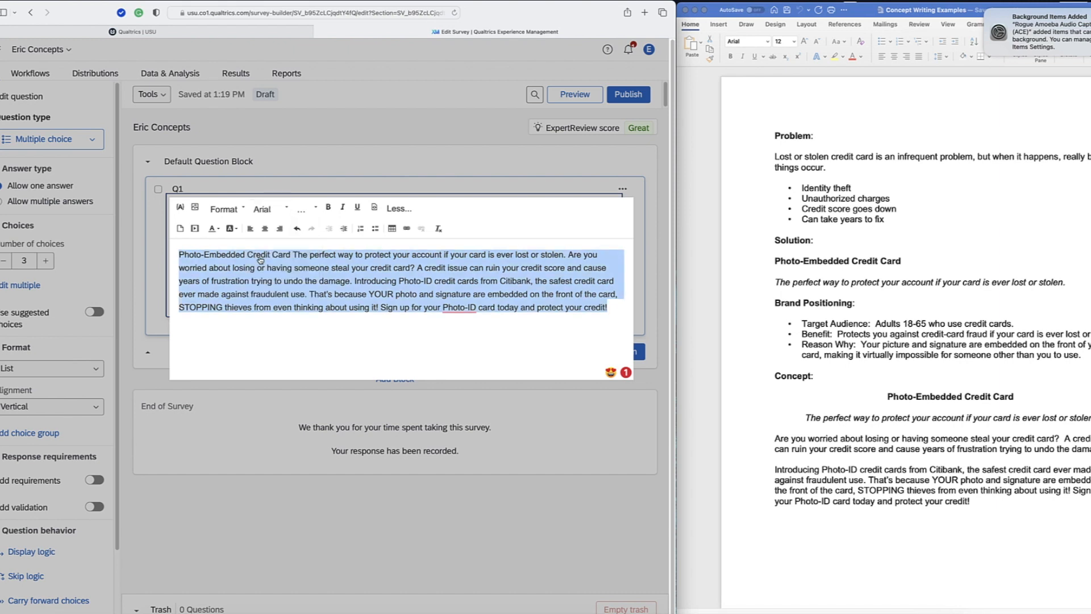
left_click(315, 209)
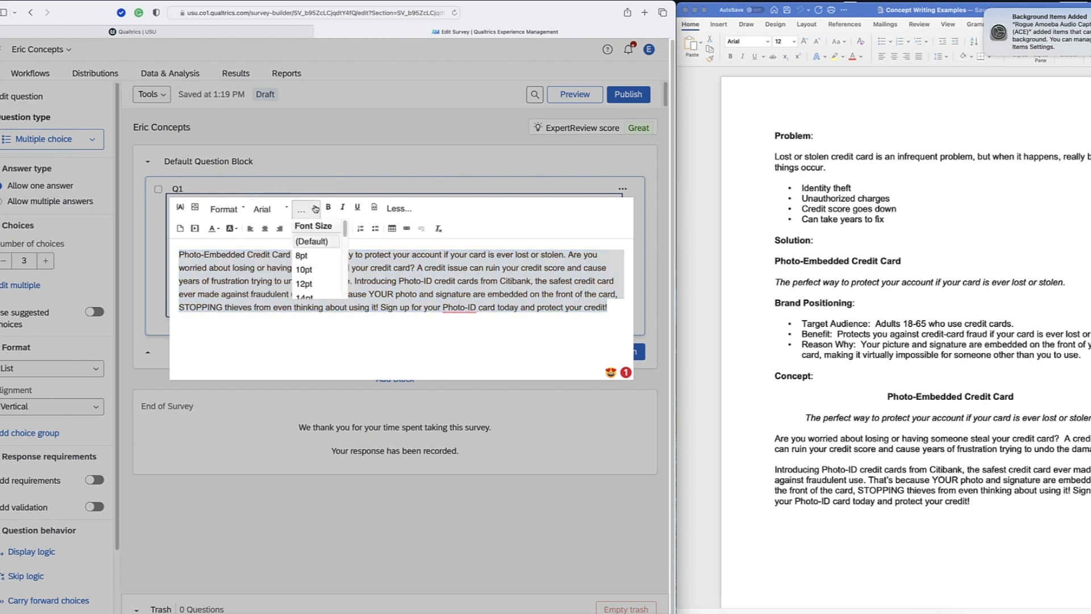
left_click(303, 285)
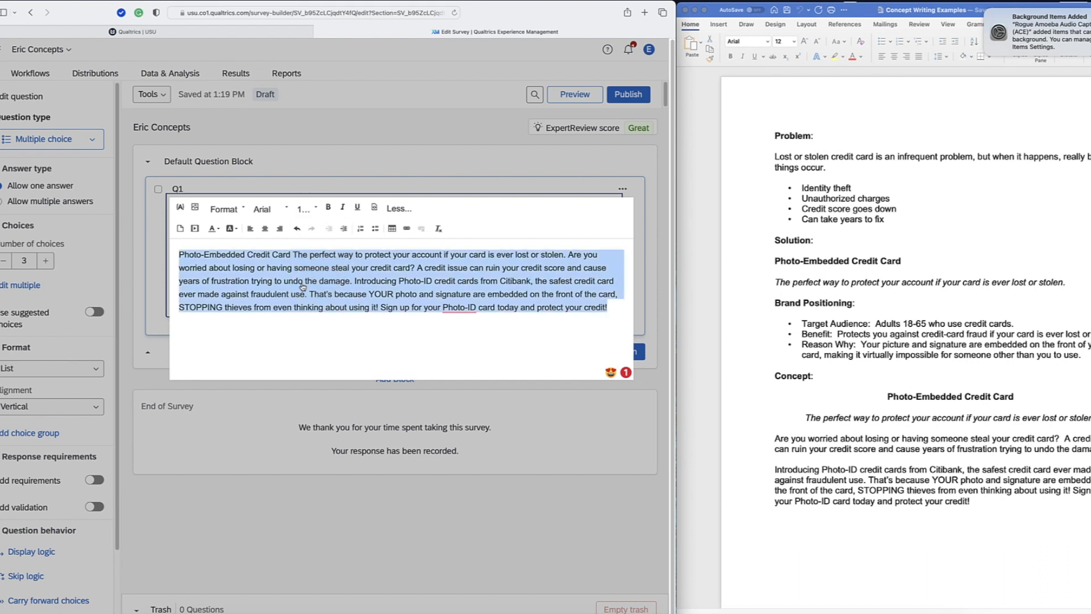
left_click(274, 332)
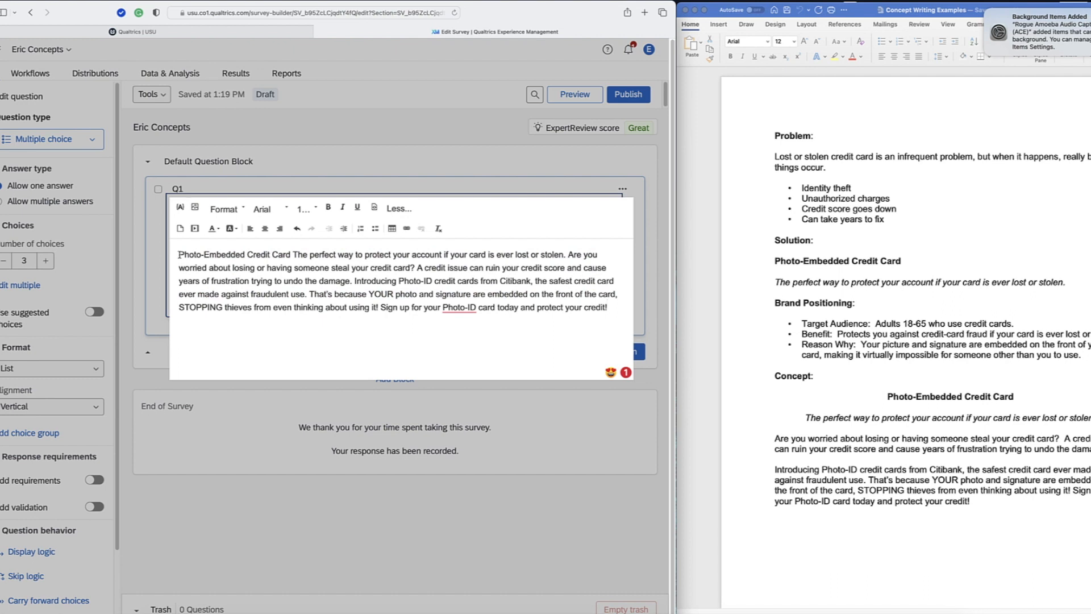
Step: Put the concept's title and tagline on separate lines, with a blank line before the body paragraph and no leading space
left_click(293, 254)
key("Return")
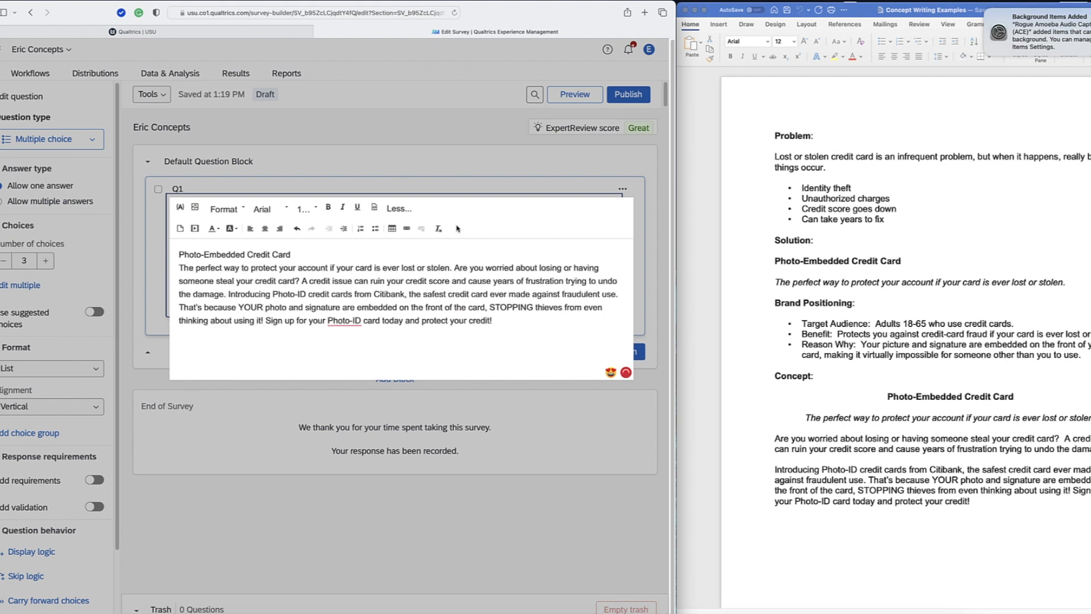
key("Return")
key("Return")
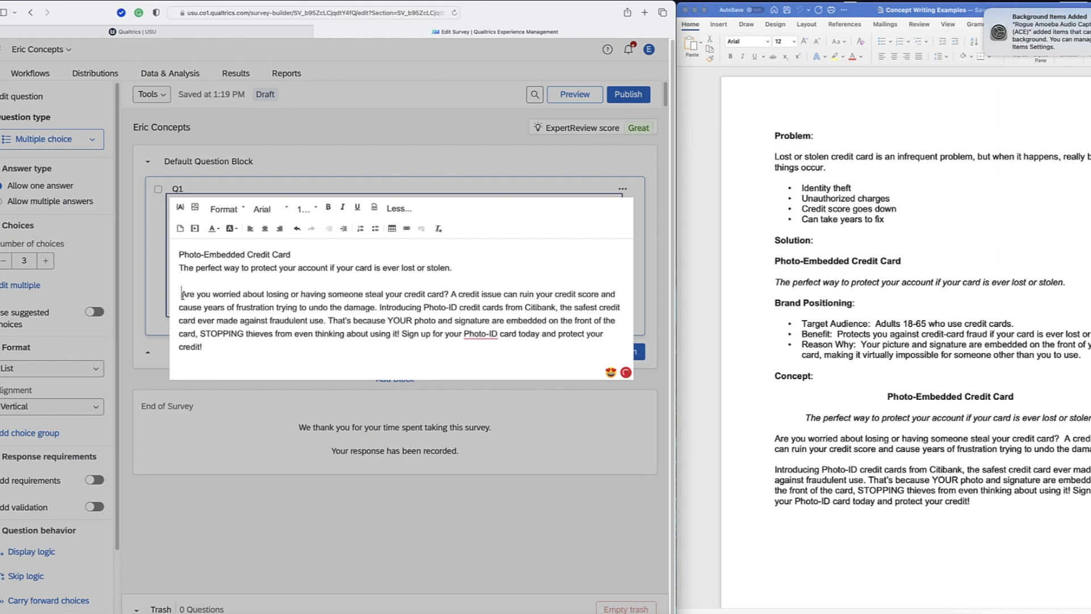
key("Delete")
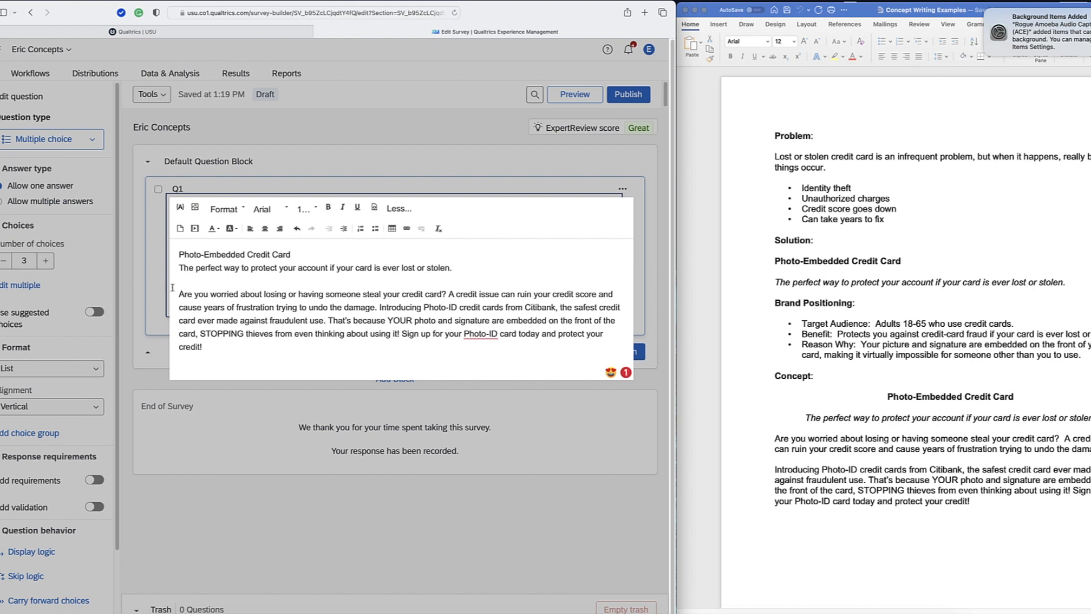
Step: Center the title "Photo-Embedded Credit Card" and the tagline below it, and italicize the tagline
left_click_drag(179, 254, 292, 254)
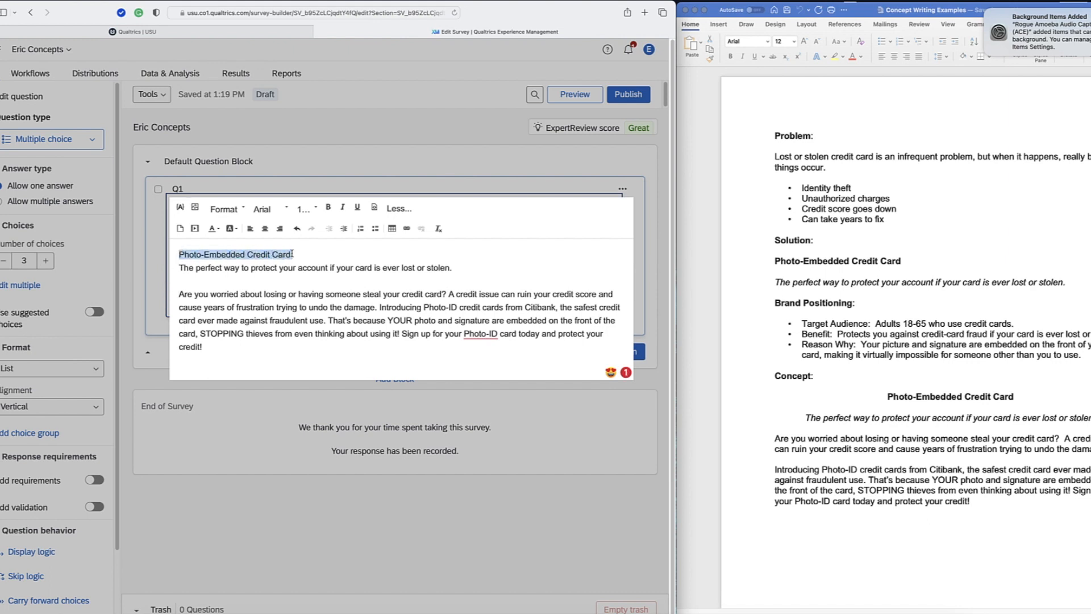
left_click(264, 229)
left_click_drag(179, 268, 451, 268)
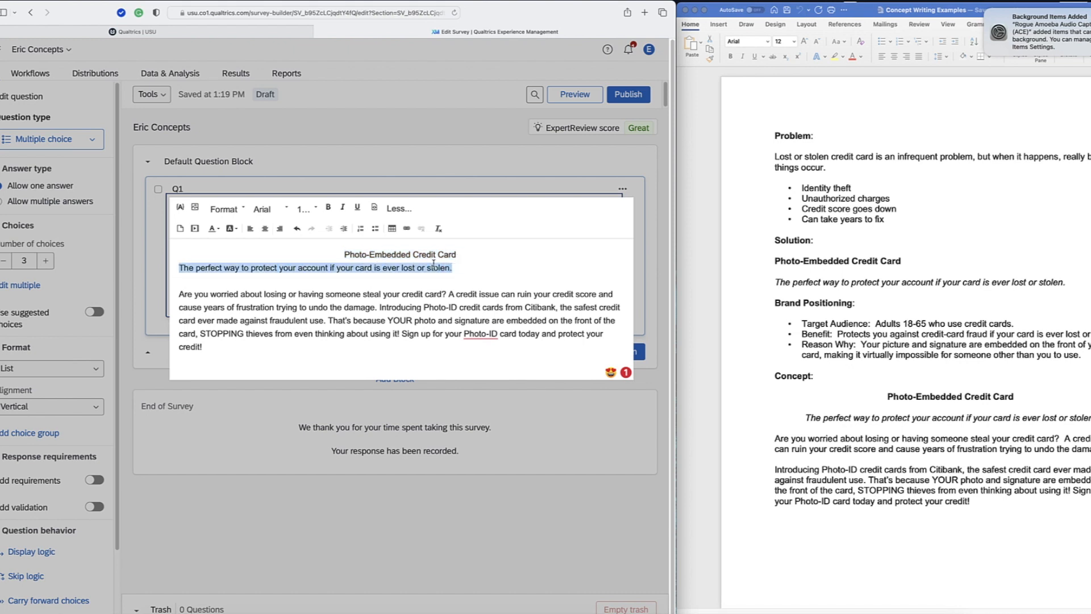
left_click(265, 228)
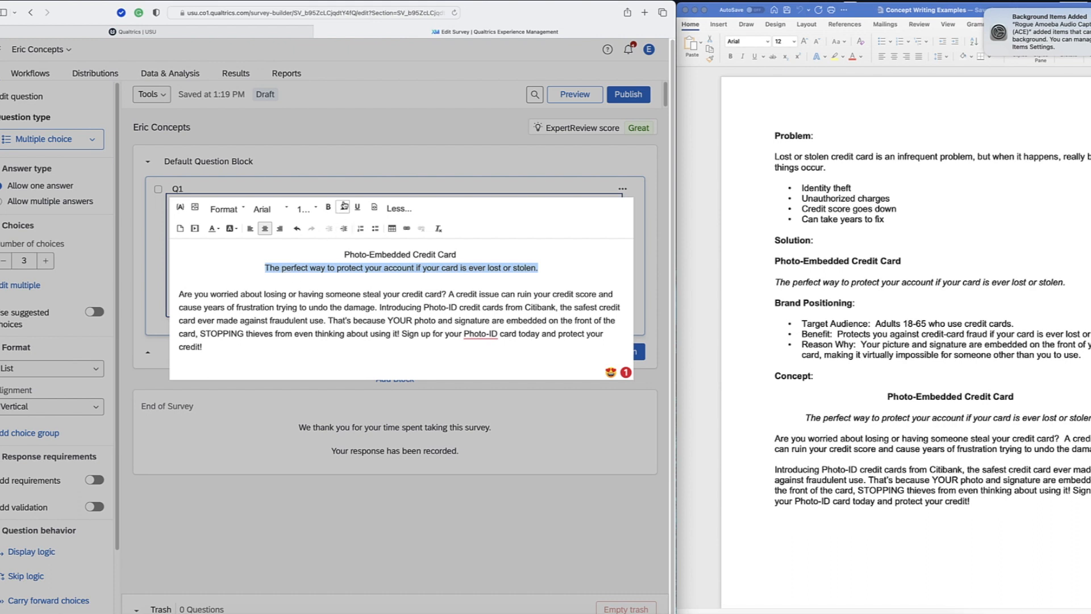
left_click(343, 208)
Step: Make the concept title bold and accept the spelling correction "Photo ID" in the body's last sentence
left_click_drag(344, 255, 463, 254)
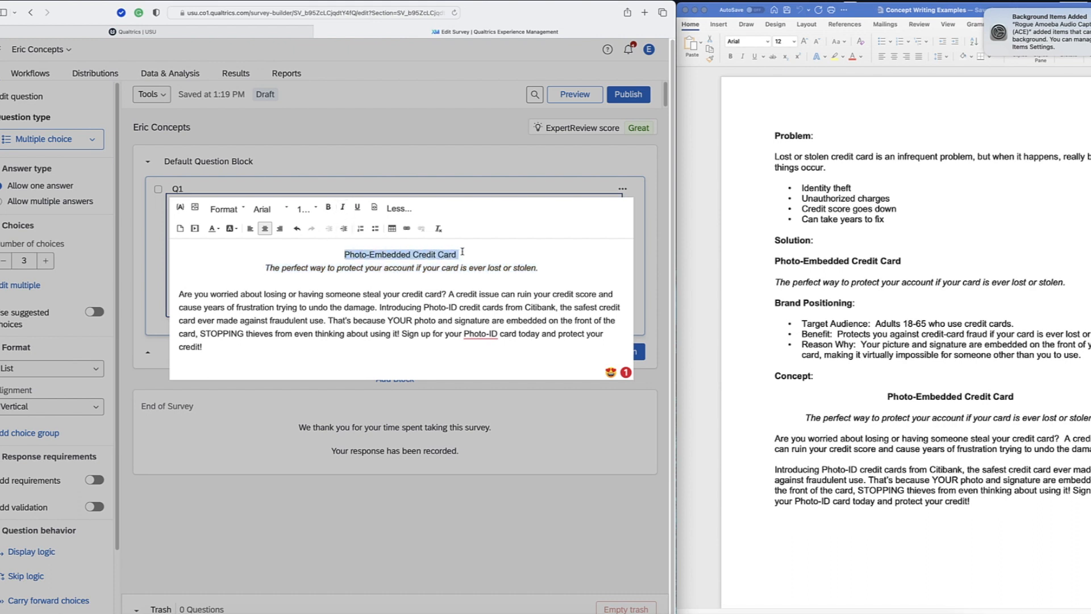
left_click(329, 208)
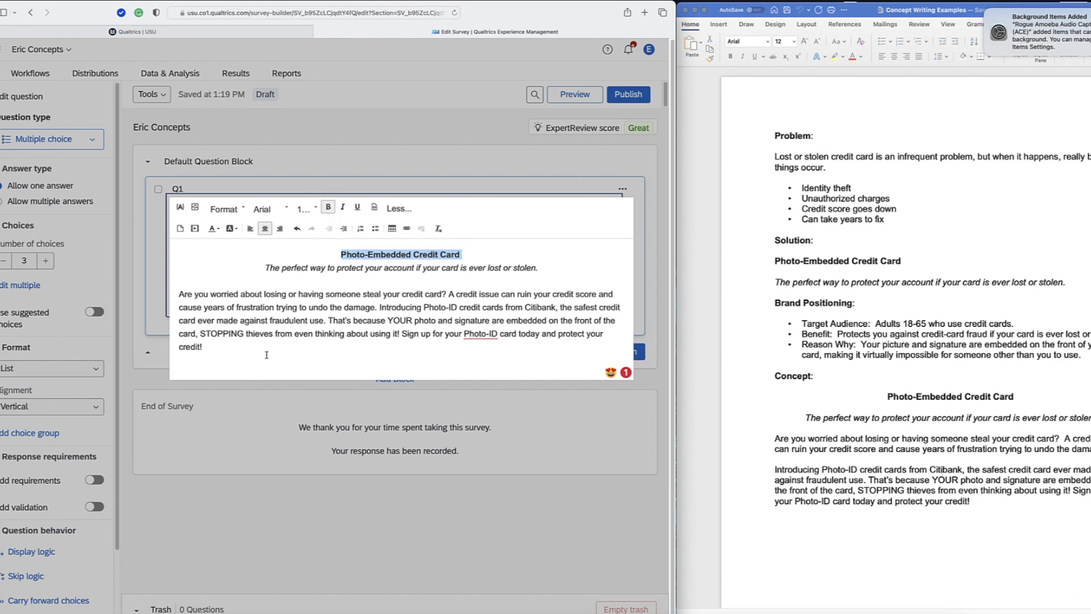
left_click(481, 335)
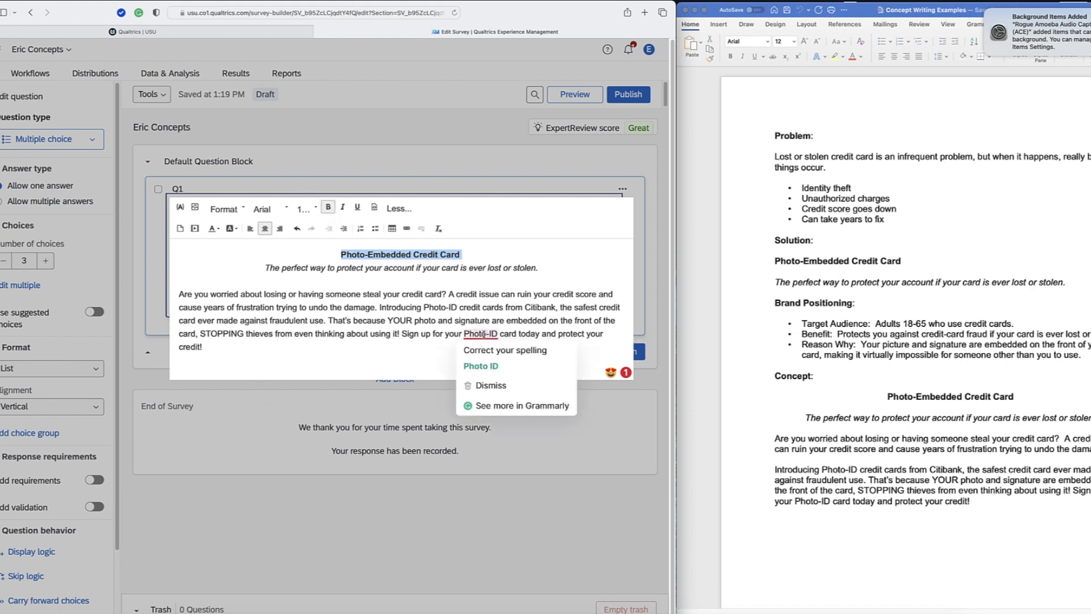
left_click(479, 366)
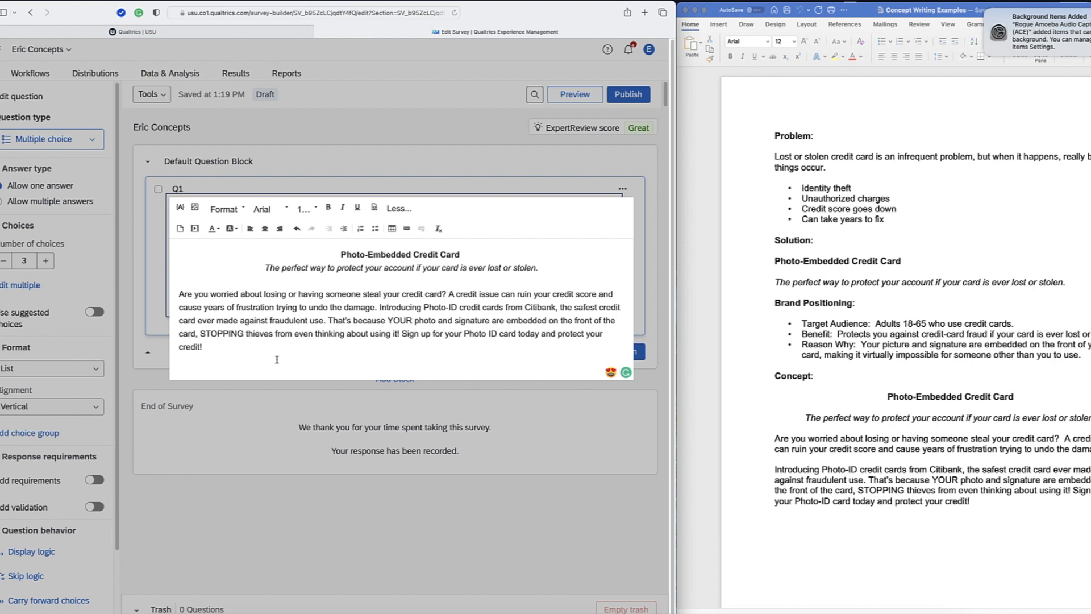
Step: Append the paragraph "Assuming this product was available to you at what you would consider to be a reasonable price, how likely would you be to purchase it?"
left_click(328, 348)
key("Return")
key("Return")
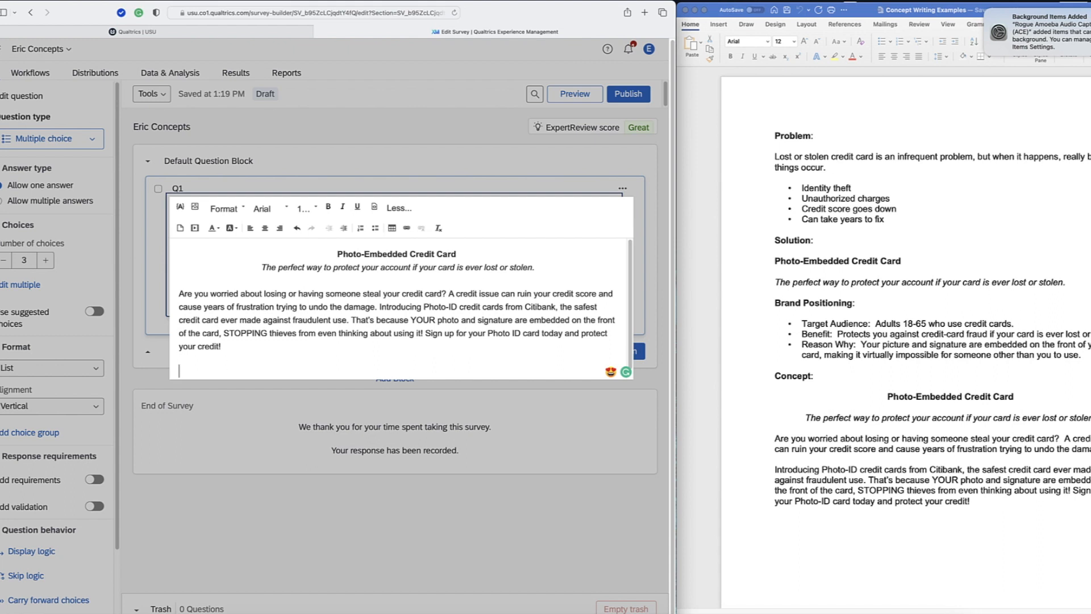
type("Assuming this product was")
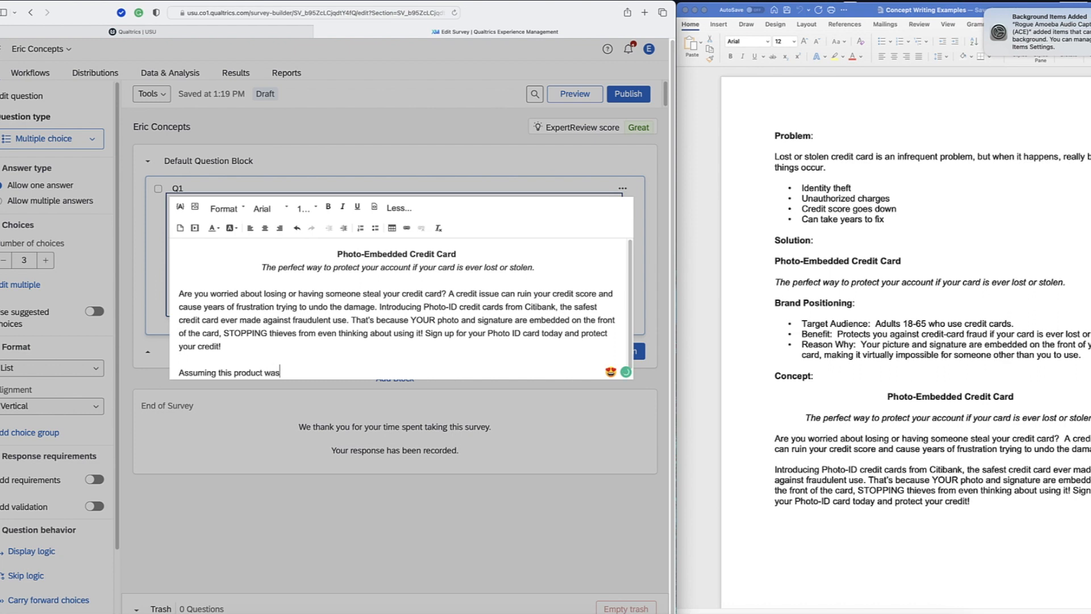
type(" abv")
key("BackSpace")
key("BackSpace")
type("vailable to you at what you")
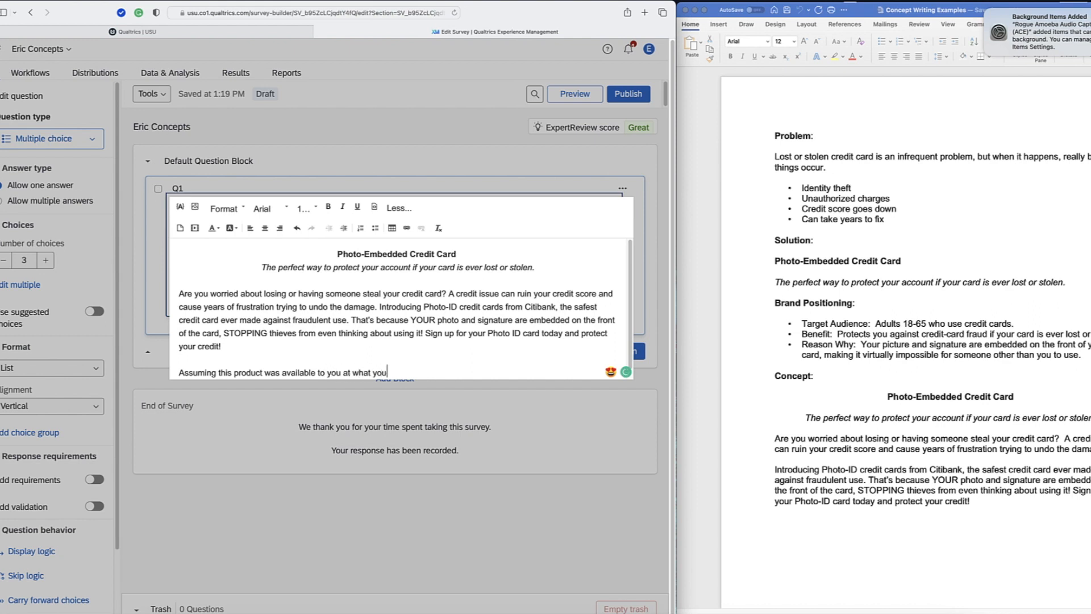
type(" would consider to be a reasonable ")
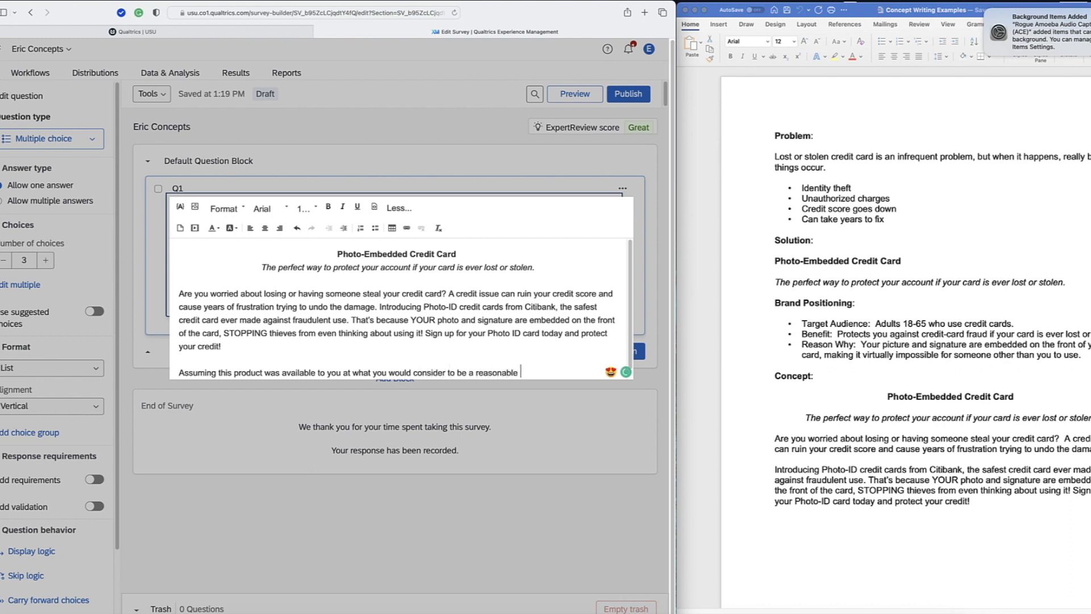
type("price, how likely would yo")
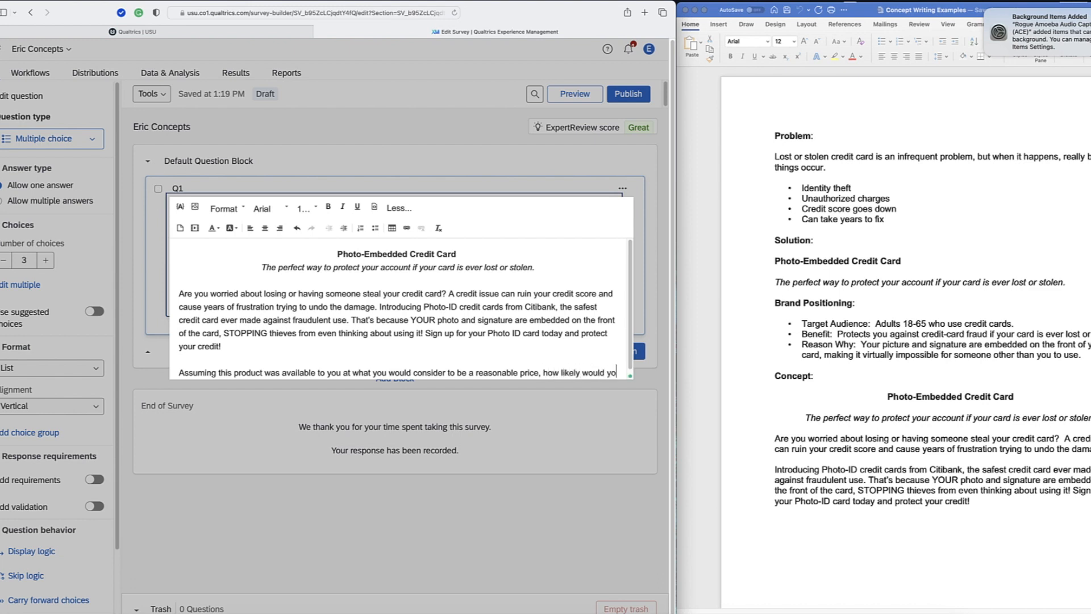
type("u be to pur")
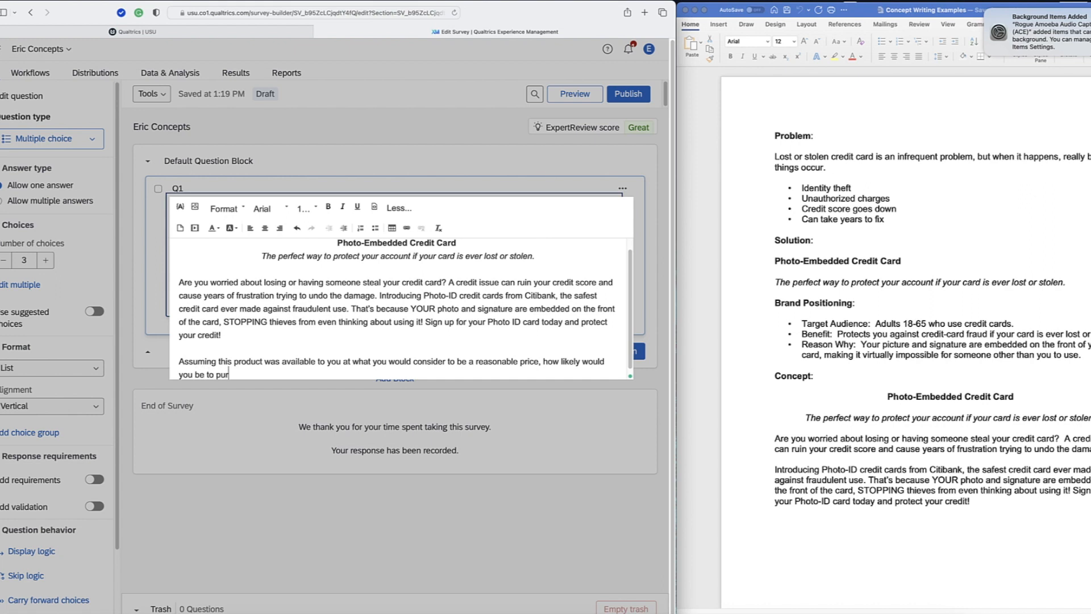
type("chase it?")
scroll(253, 352, "down", 1)
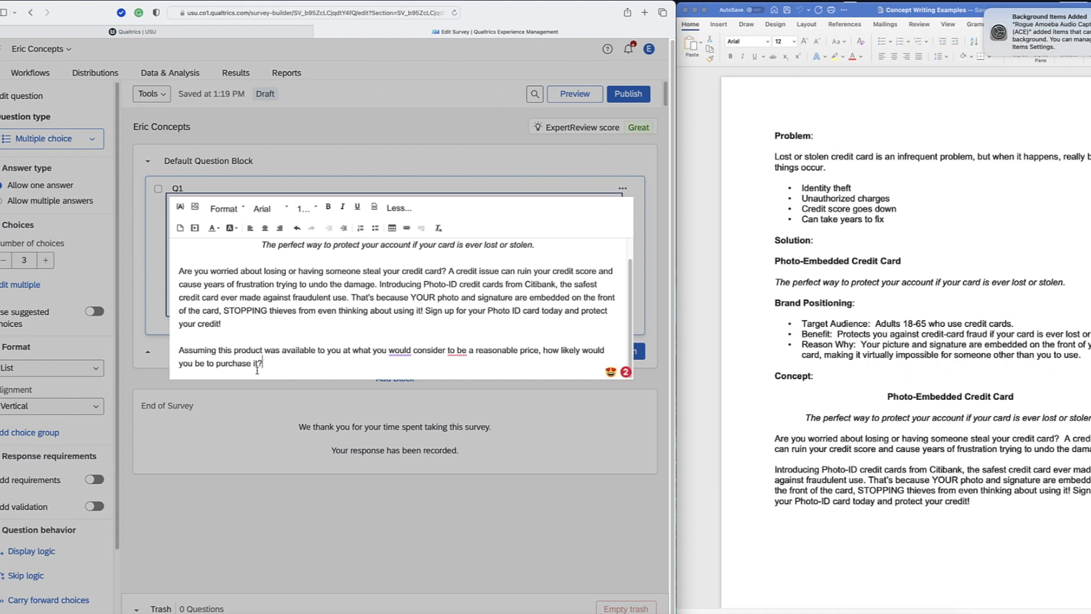
mouse_move(402, 350)
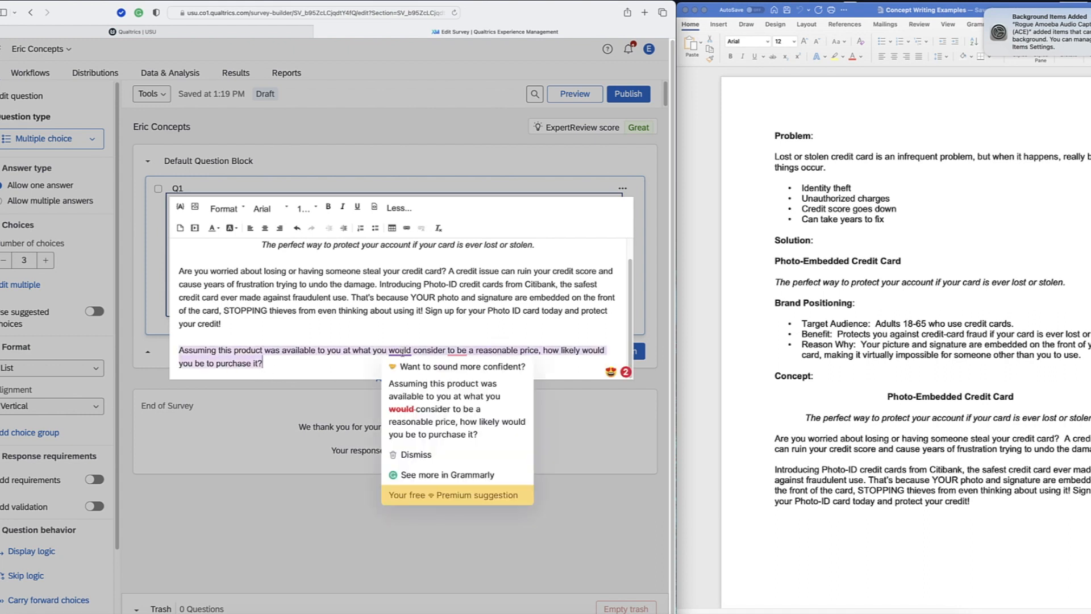
Step: Dismiss the Grammarly suggestions on the purchase-likelihood paragraph and finish editing the question text
left_click(409, 455)
mouse_move(459, 353)
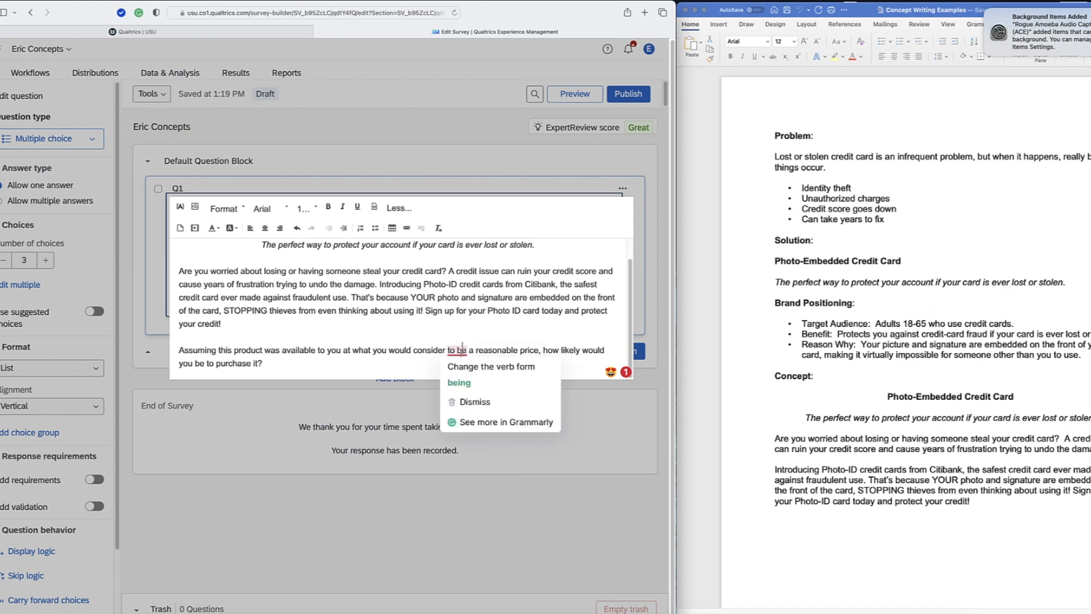
left_click(458, 396)
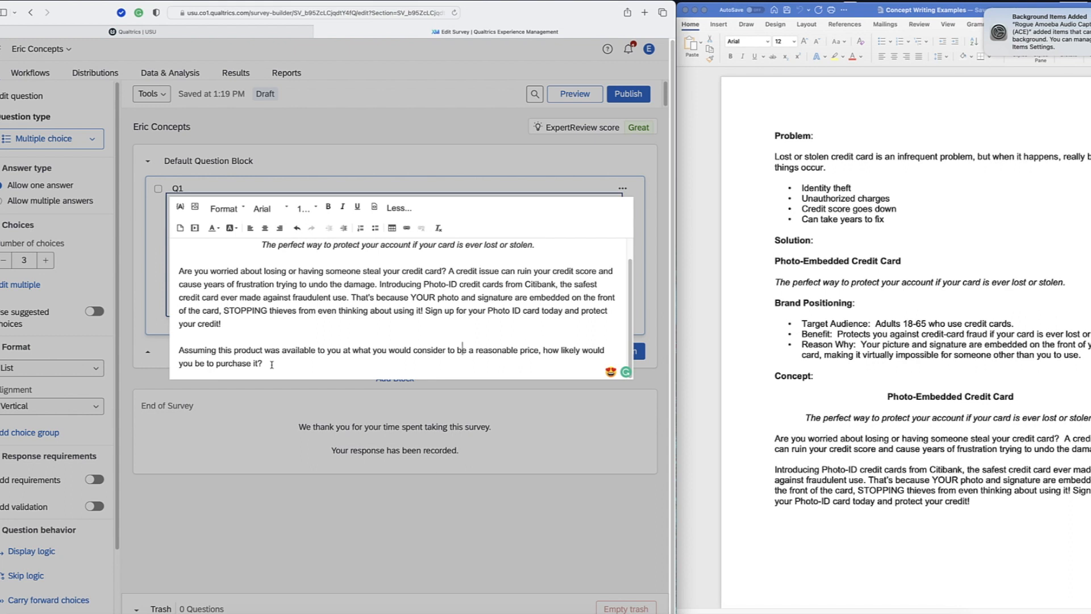
left_click(226, 387)
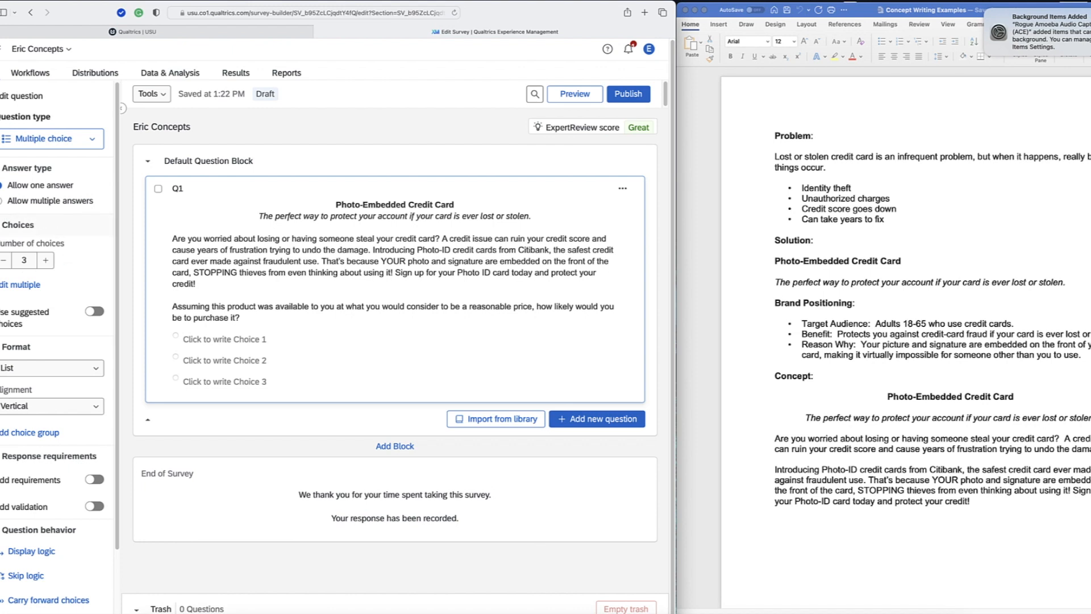
Step: Set the number of choices to 5, enter "Extremely likely" as the first, and fill the rest with the suggested Unlikely - Likely scale
left_click(45, 262)
left_click(46, 262)
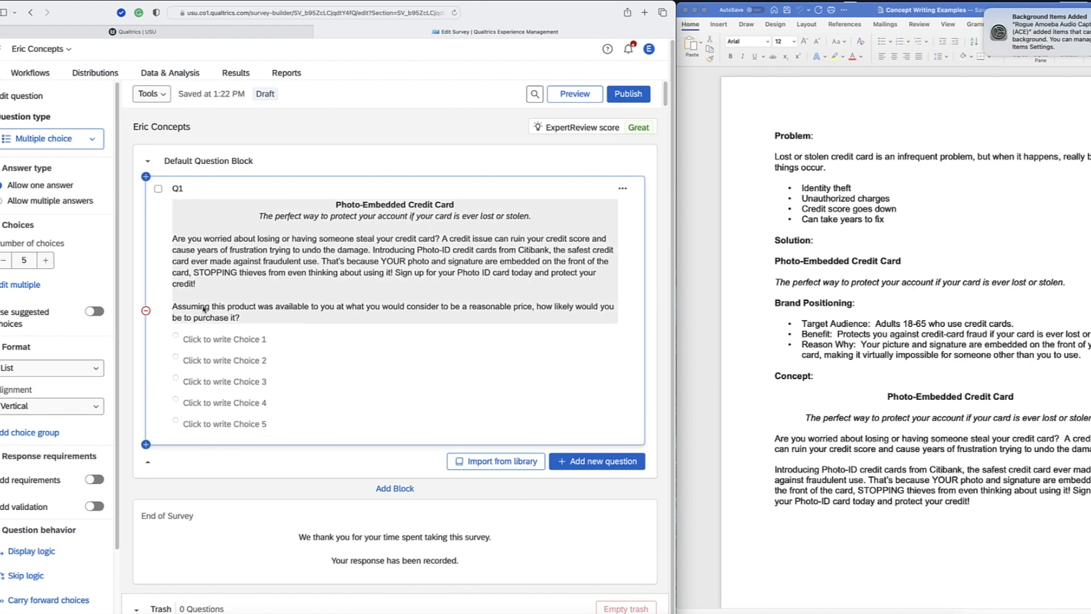
left_click(209, 339)
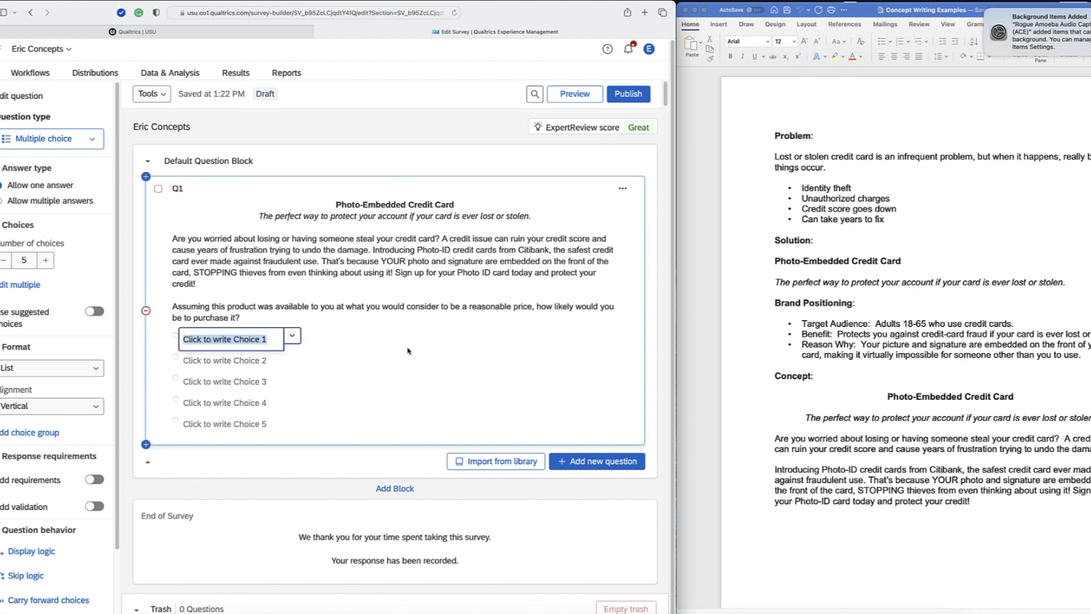
type("Extremely likely")
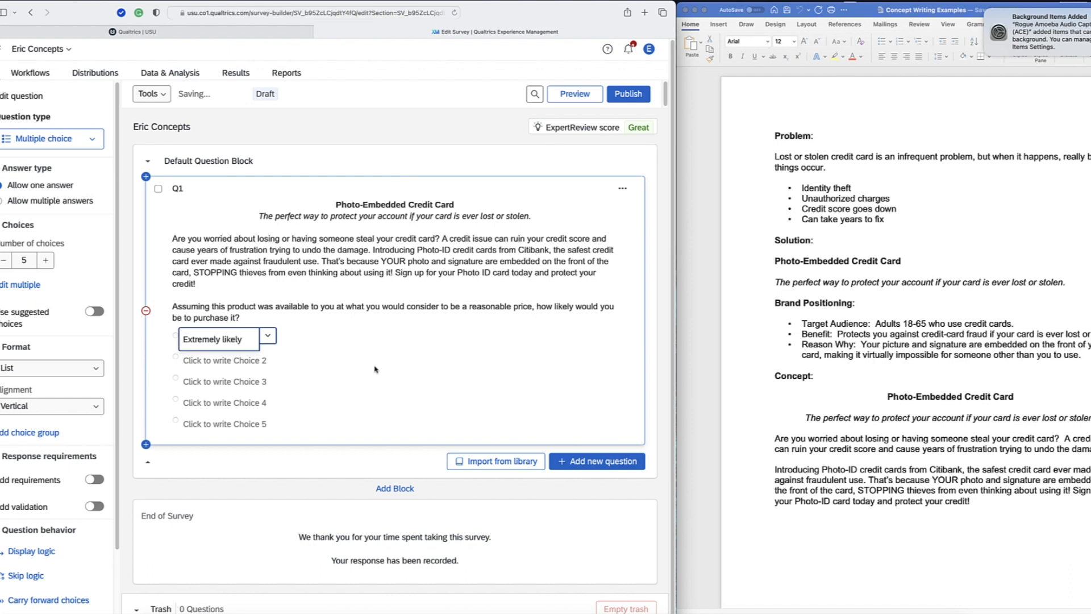
left_click(247, 367)
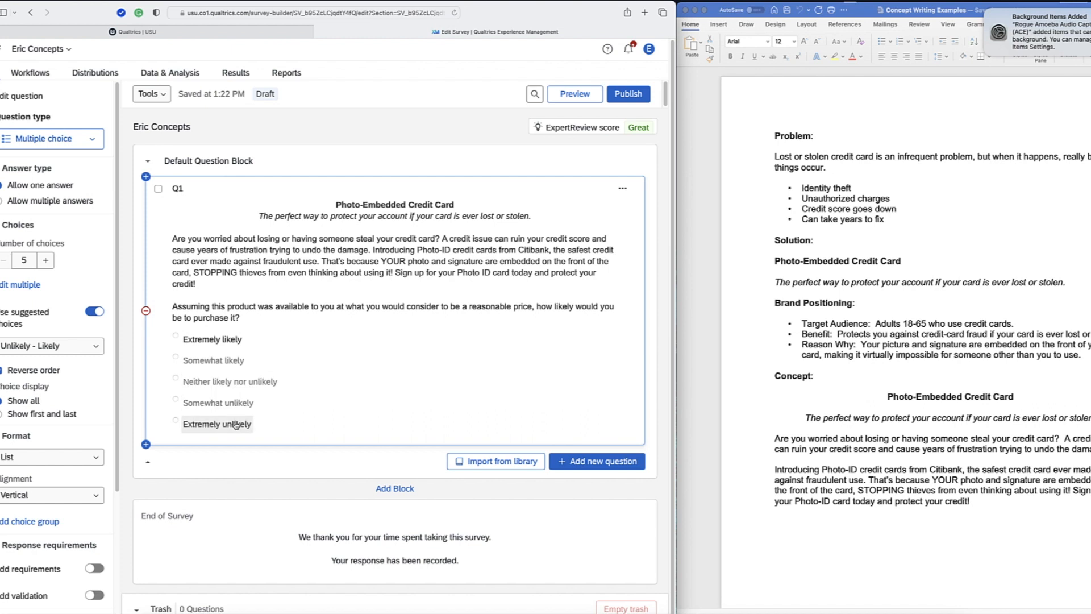
Step: Format the "Extremely likely" choice text in Arial at 12pt with the Rich Content Editor and save it
left_click(253, 339)
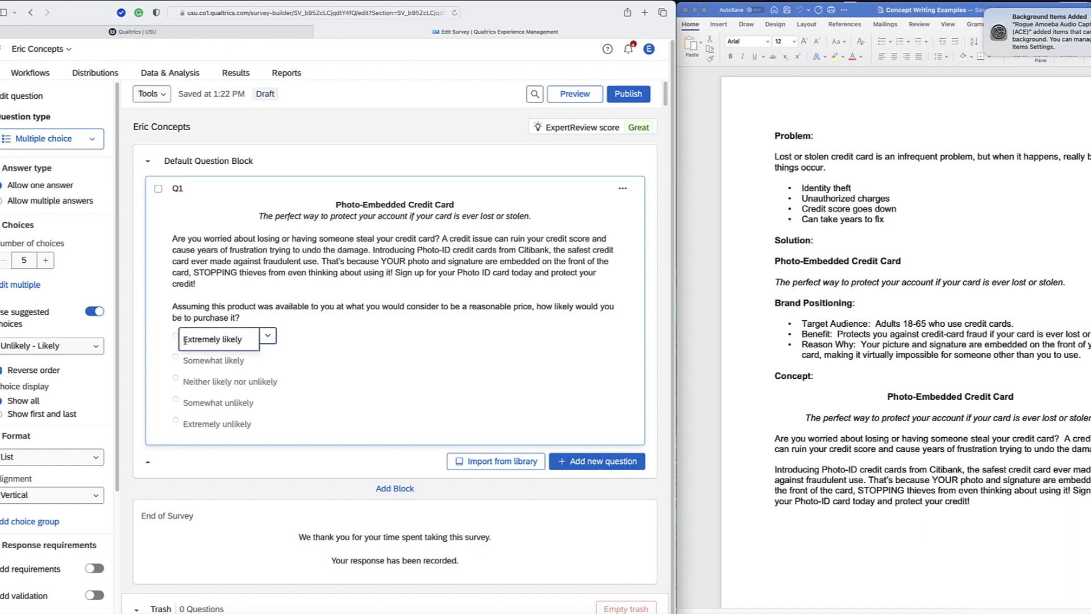
left_click(269, 338)
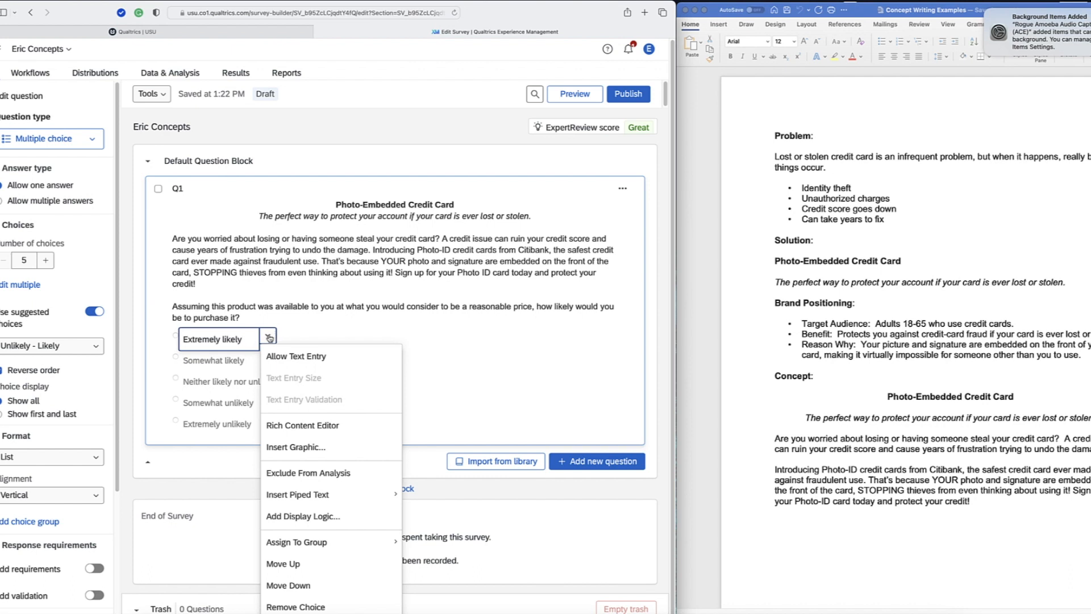
left_click(294, 426)
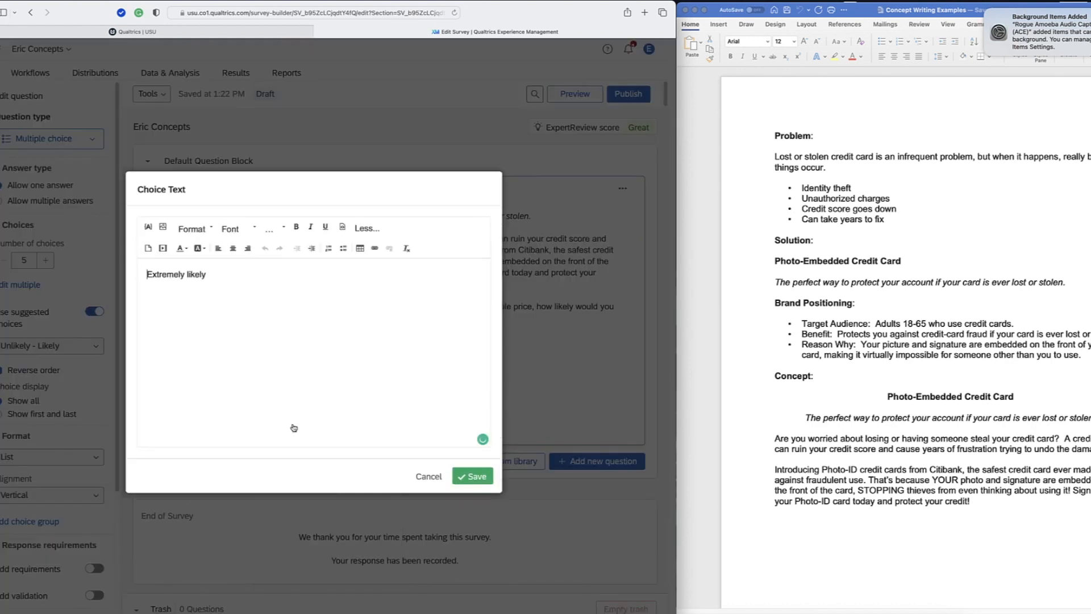
left_click_drag(145, 274, 213, 273)
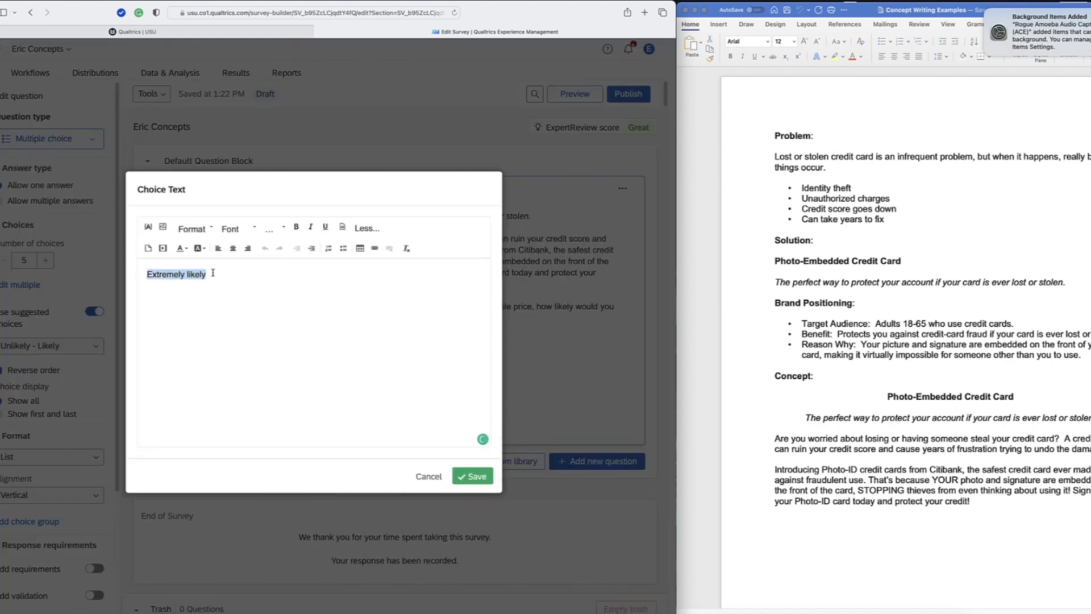
left_click(252, 229)
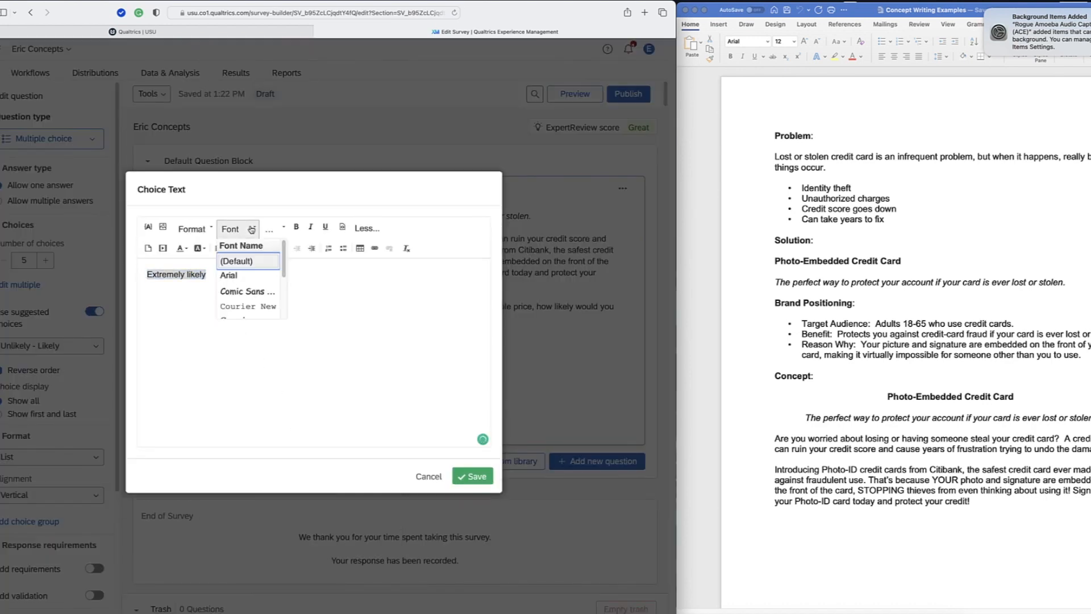
left_click(230, 275)
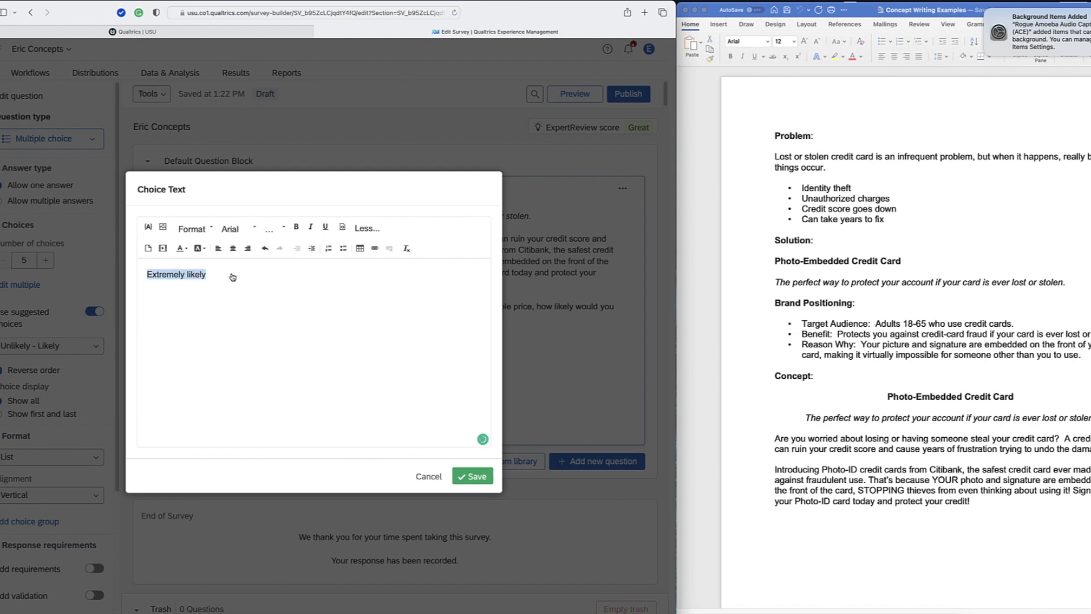
left_click(283, 229)
left_click(271, 307)
left_click(467, 476)
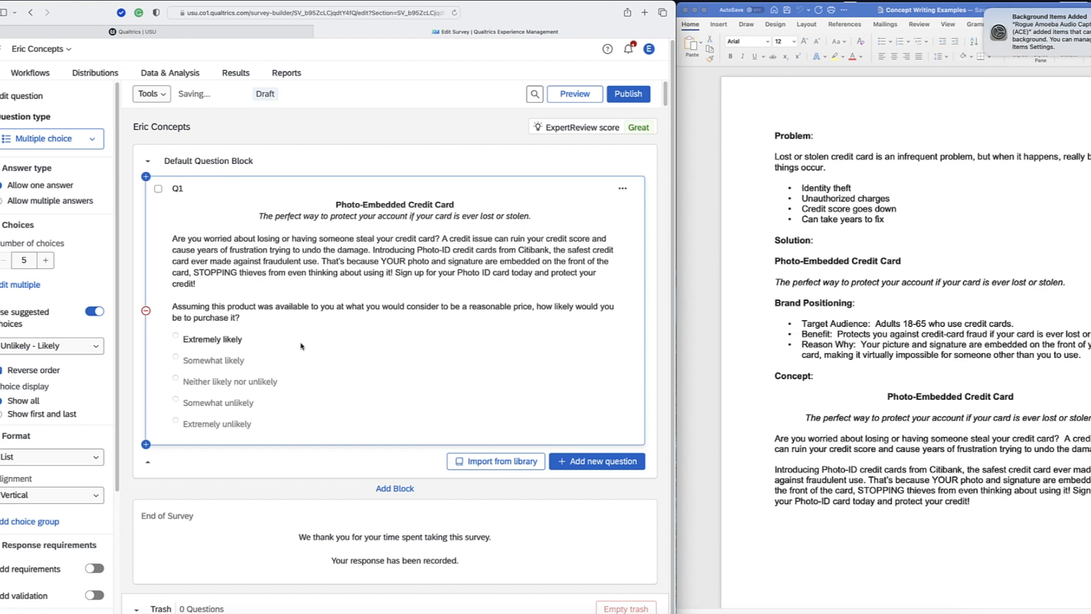
Step: Change the "Somewhat likely" choice text to Arial, adjust its font size in the Rich Content Editor, and save it
left_click(239, 361)
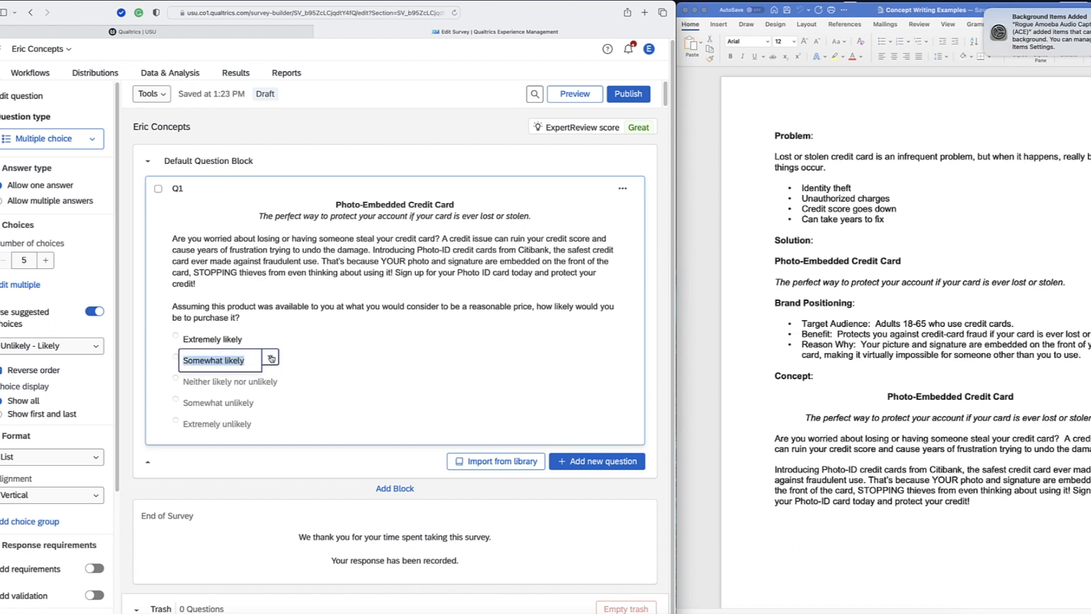
left_click(271, 359)
mouse_move(290, 234)
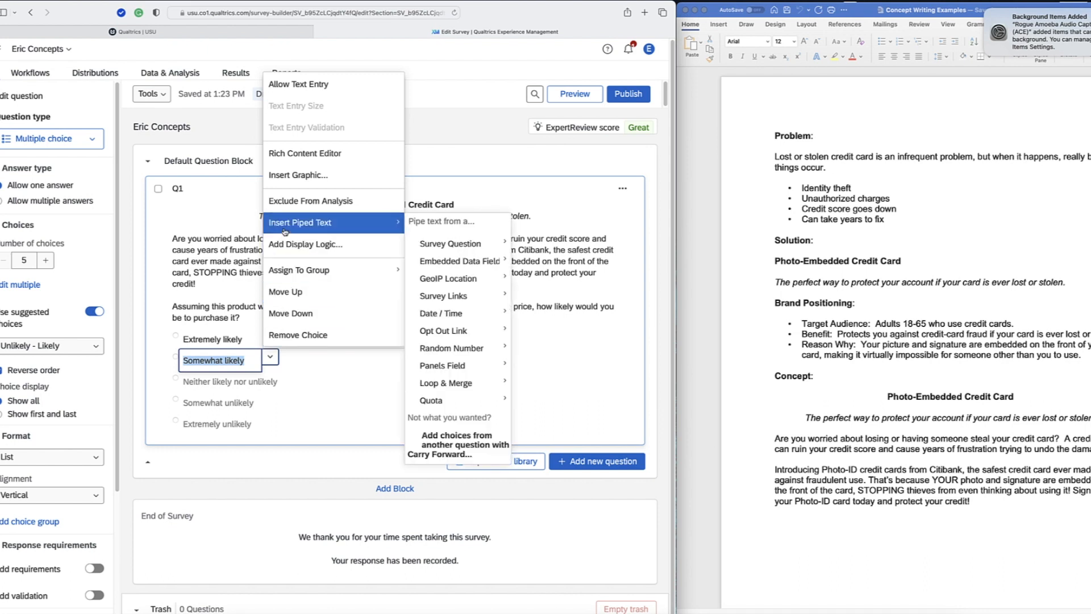
left_click(293, 153)
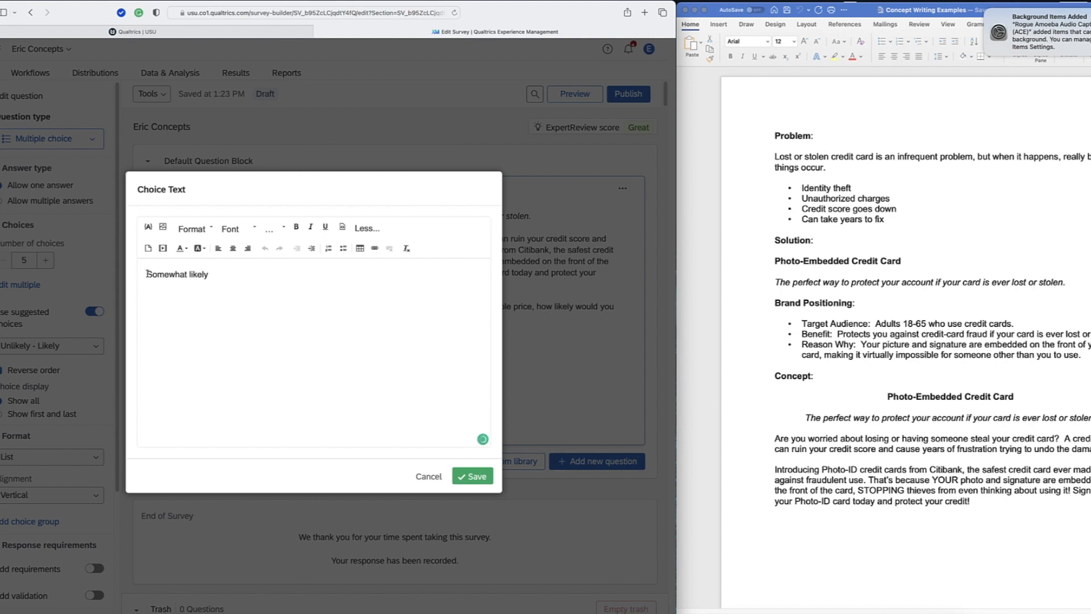
left_click_drag(145, 275, 208, 275)
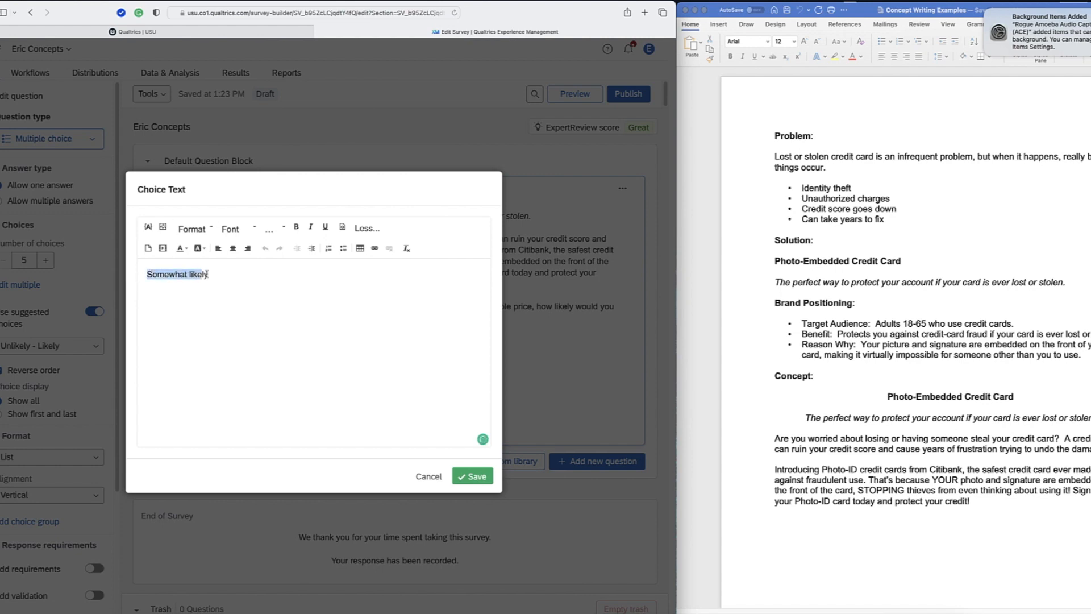
left_click(251, 228)
left_click(229, 275)
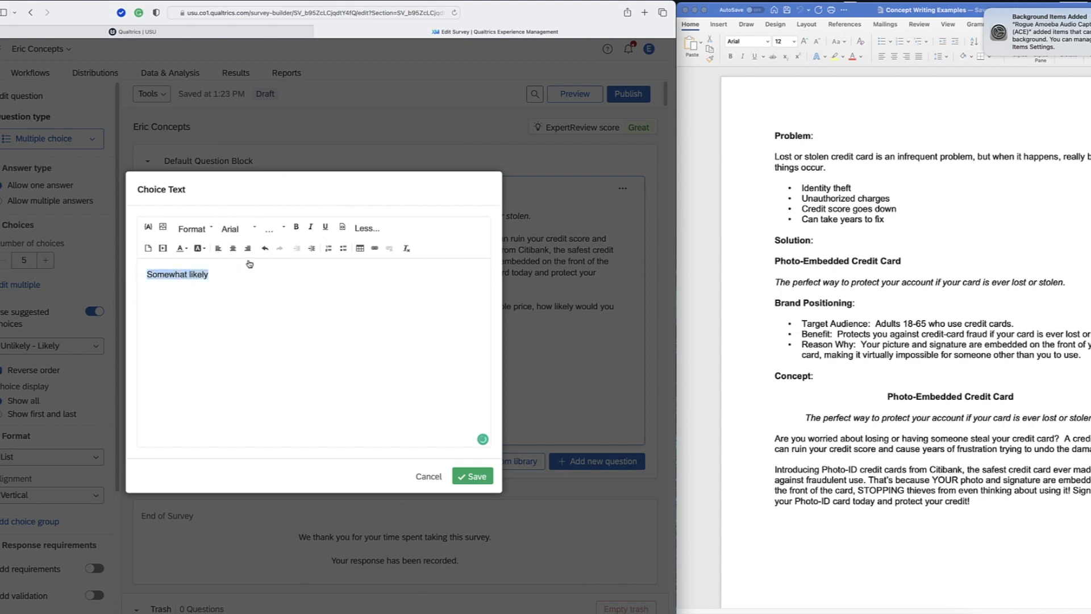
left_click(273, 228)
left_click(274, 289)
left_click(469, 477)
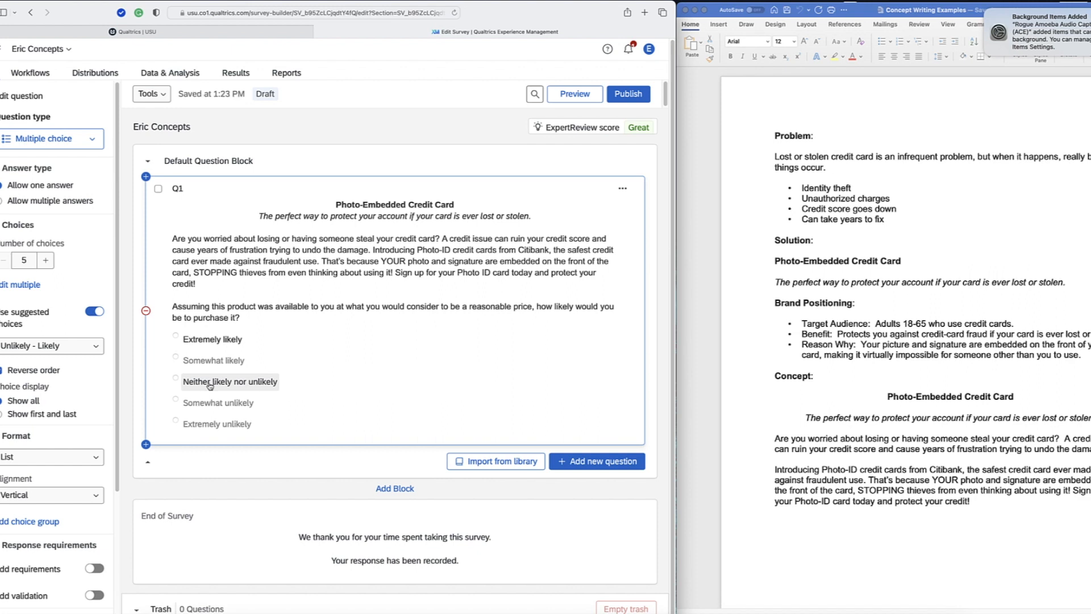
Step: Format the "Neither likely nor unlikely" choice text in Arial at 12pt with the Rich Content Editor and save it
left_click(265, 386)
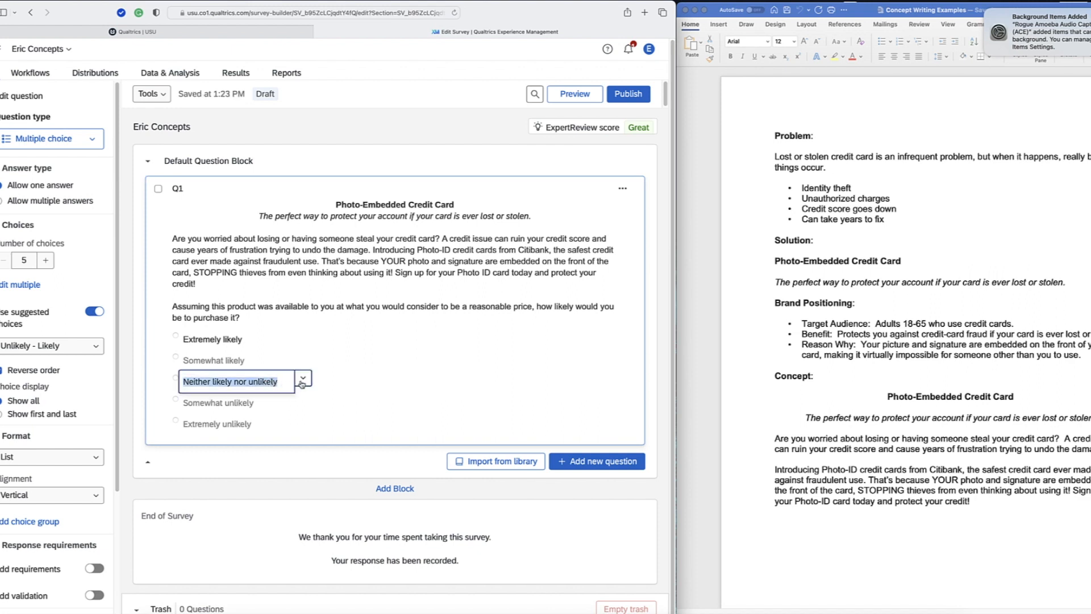
left_click(303, 378)
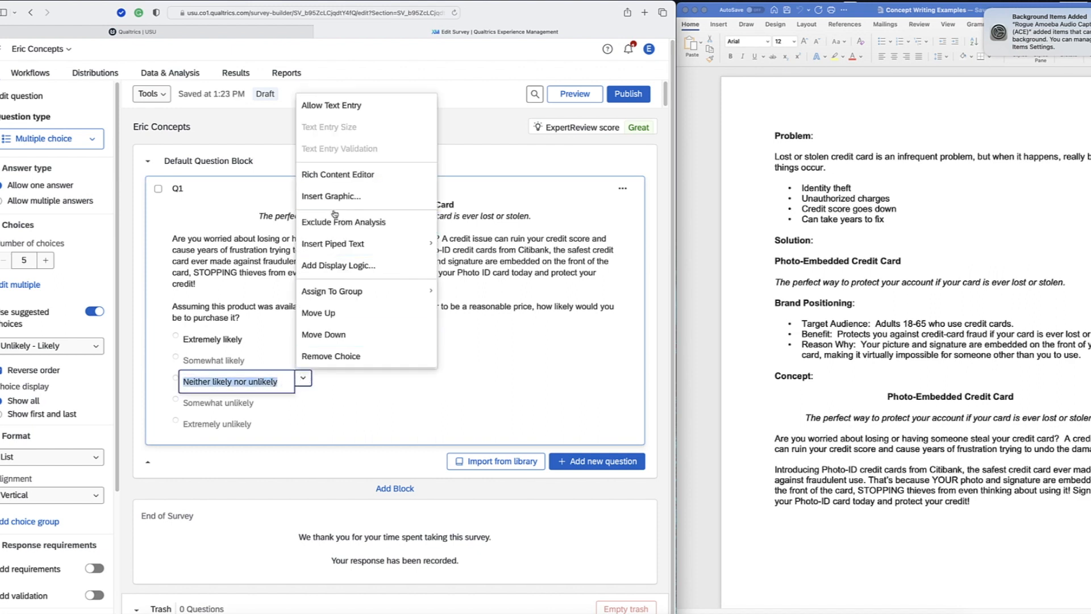
left_click(336, 175)
left_click_drag(147, 274, 255, 278)
left_click(254, 228)
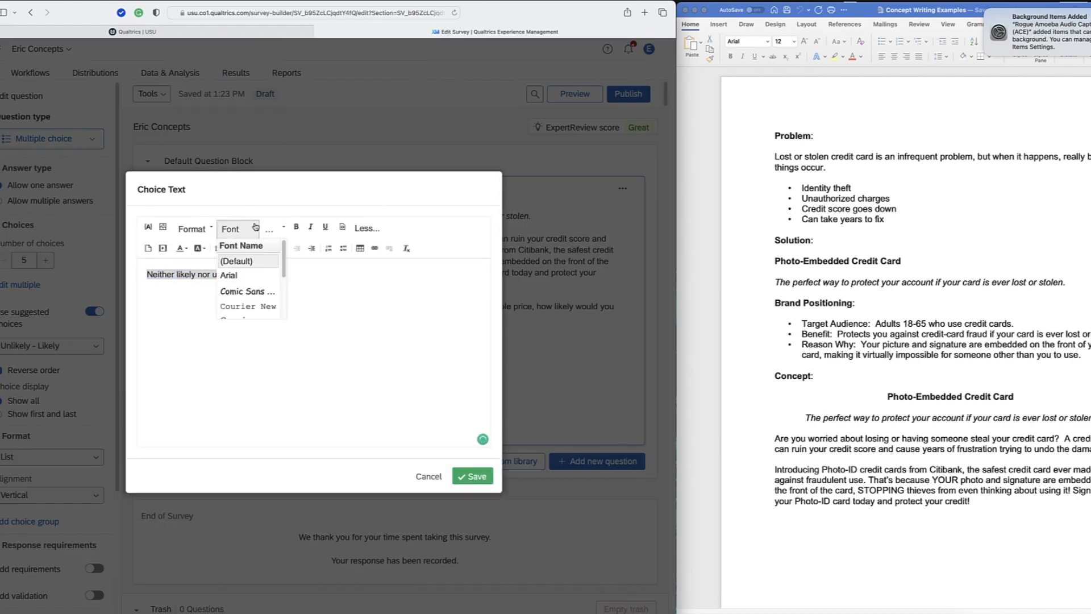
left_click(242, 276)
left_click(283, 228)
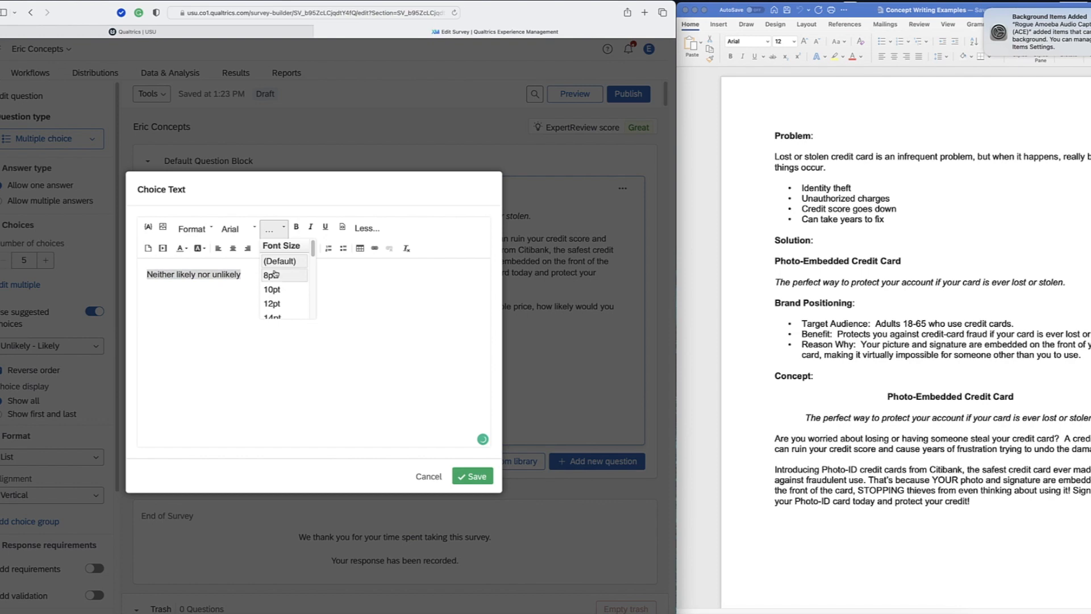
left_click(276, 306)
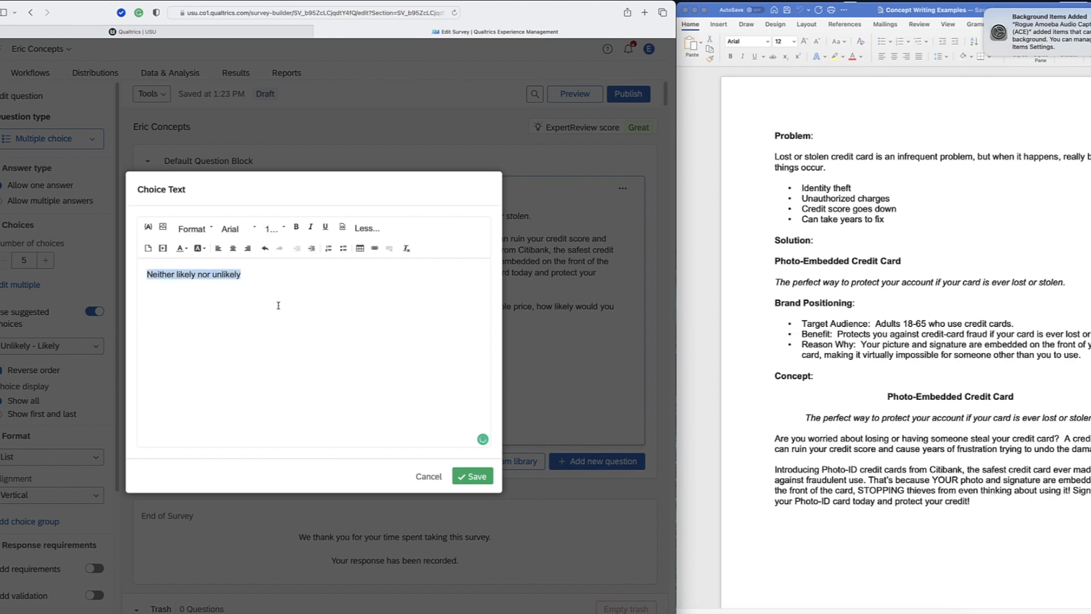
left_click(470, 476)
Step: Format the "Somewhat unlikely" choice text in Arial at 12pt with the Rich Content Editor and save it
left_click(252, 403)
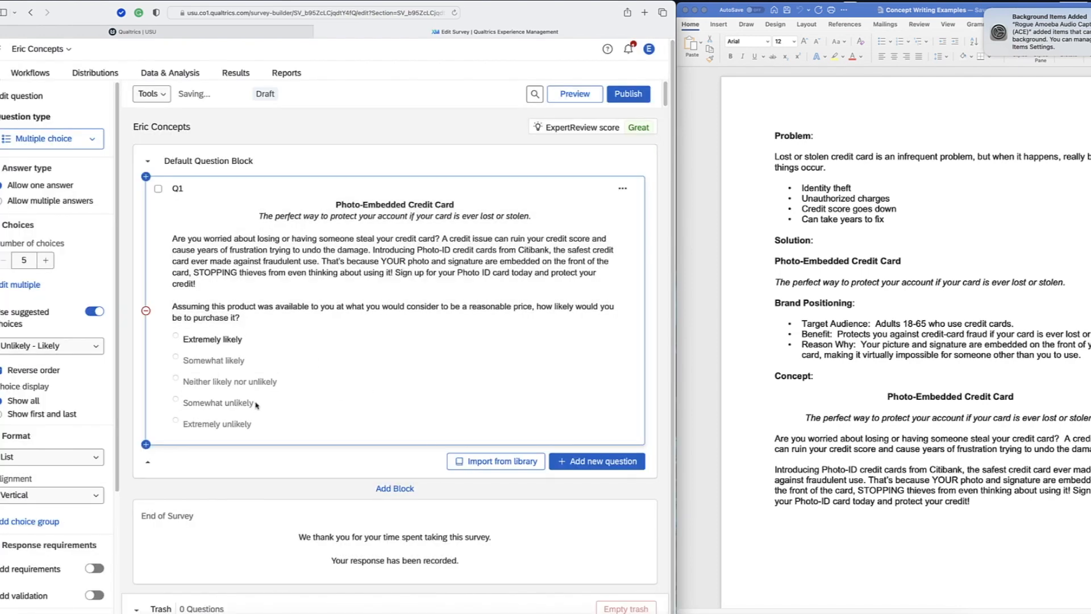
left_click(279, 399)
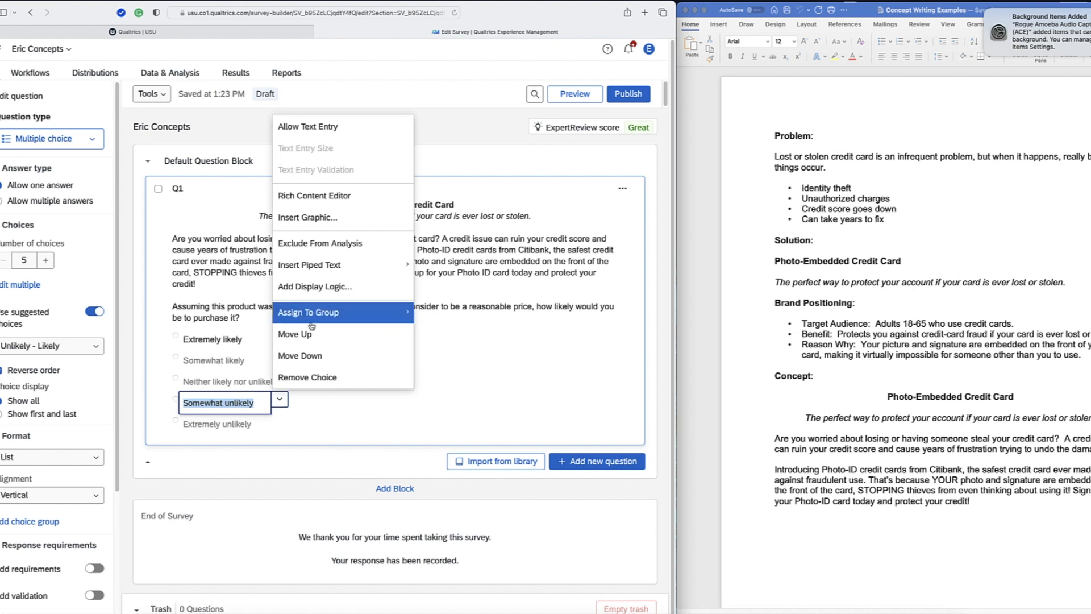
mouse_move(311, 272)
left_click(319, 196)
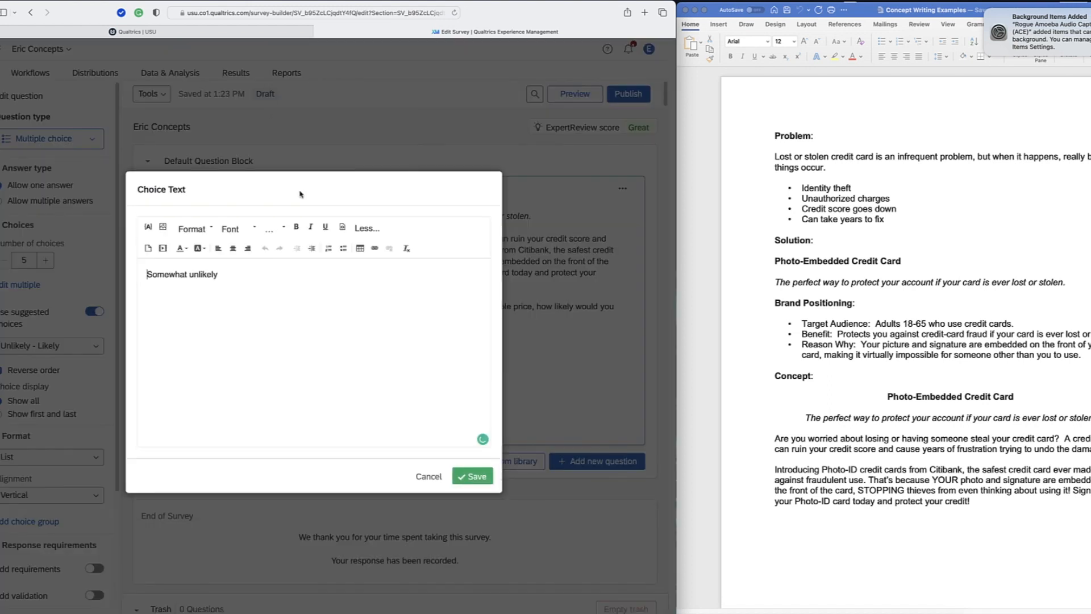
left_click_drag(146, 274, 225, 274)
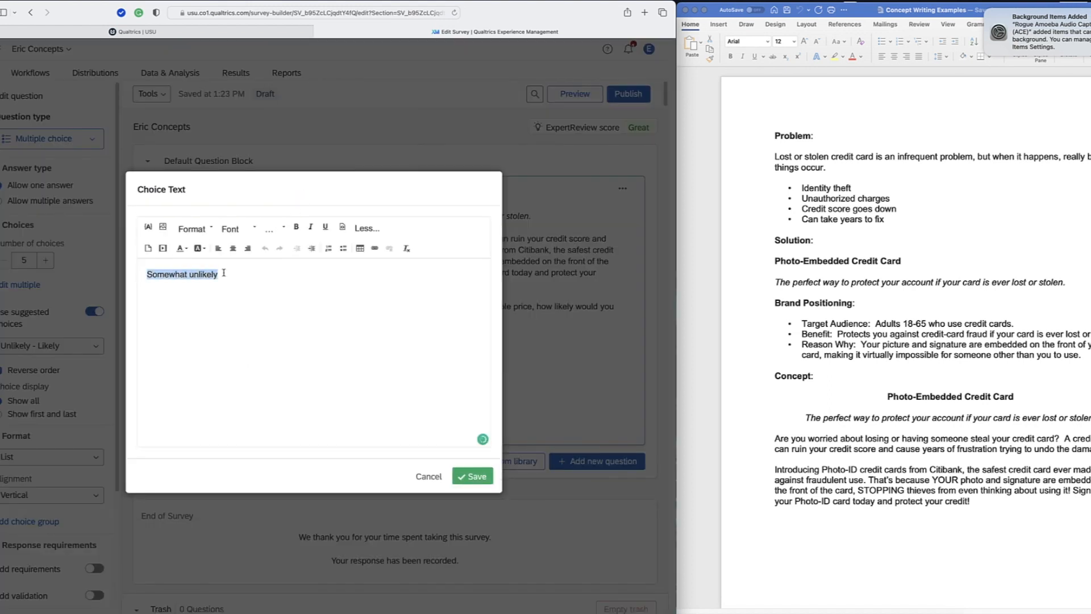
left_click(254, 229)
left_click(233, 277)
left_click(273, 229)
left_click(272, 304)
left_click(469, 478)
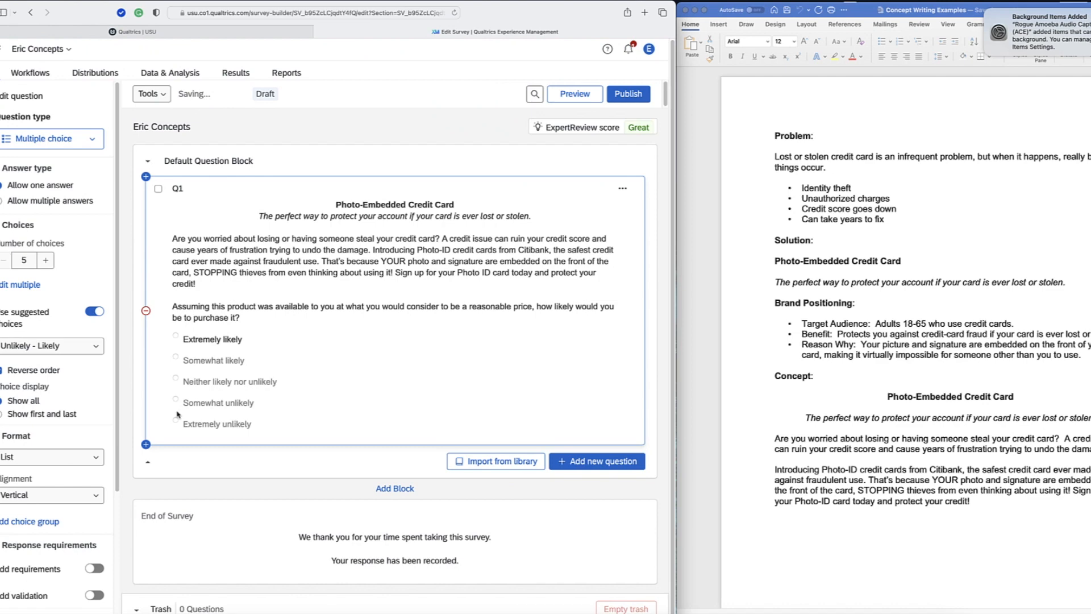
Step: Format the "Extremely unlikely" choice text in Arial at 12pt with the Rich Content Editor and save it
left_click(213, 424)
left_click(277, 420)
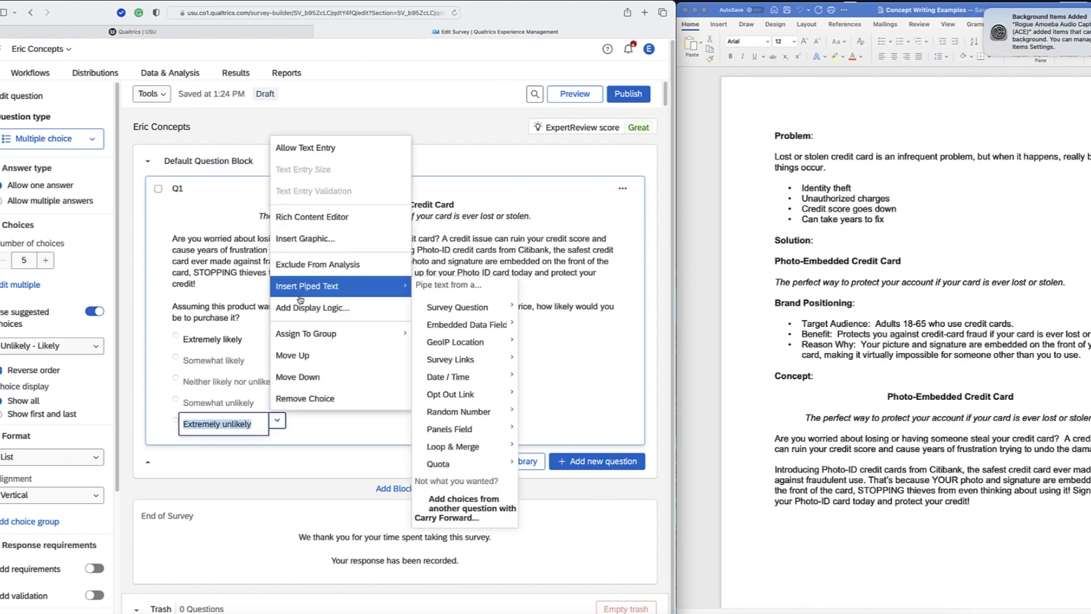
left_click(317, 217)
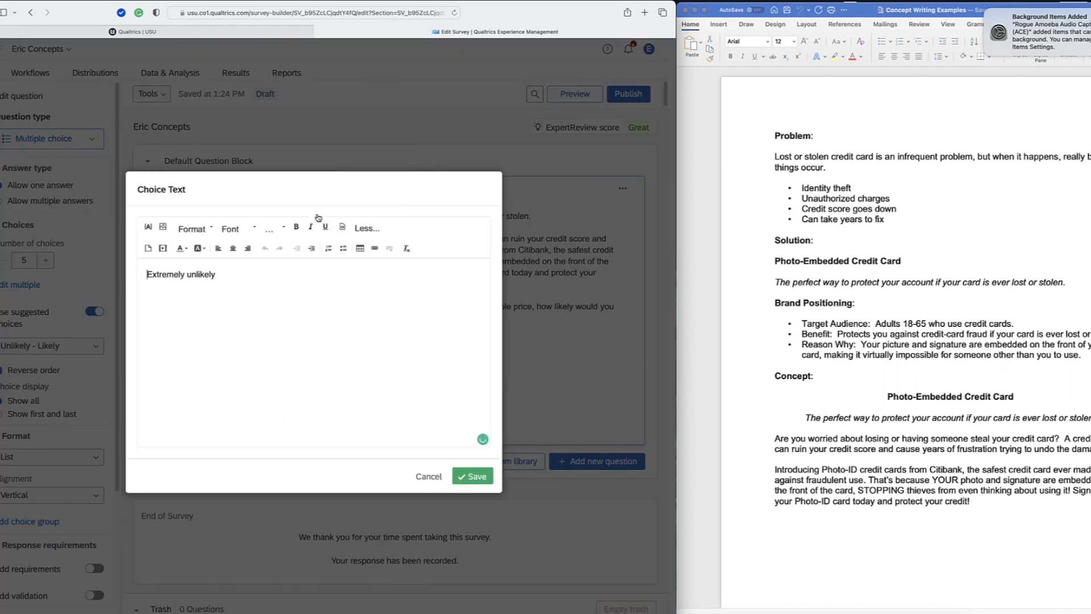
left_click_drag(146, 275, 222, 276)
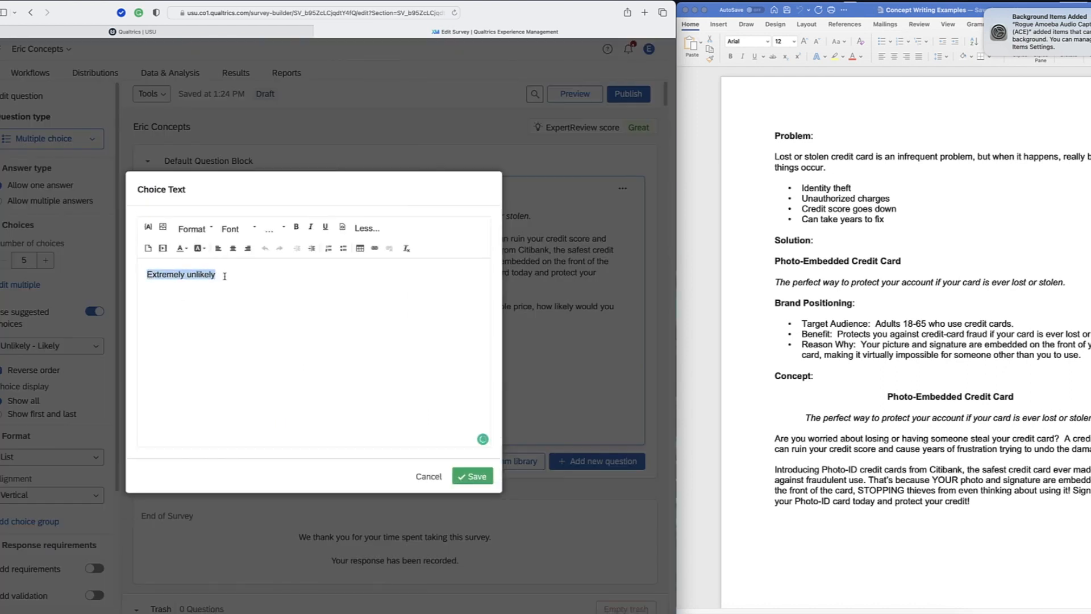
left_click(251, 230)
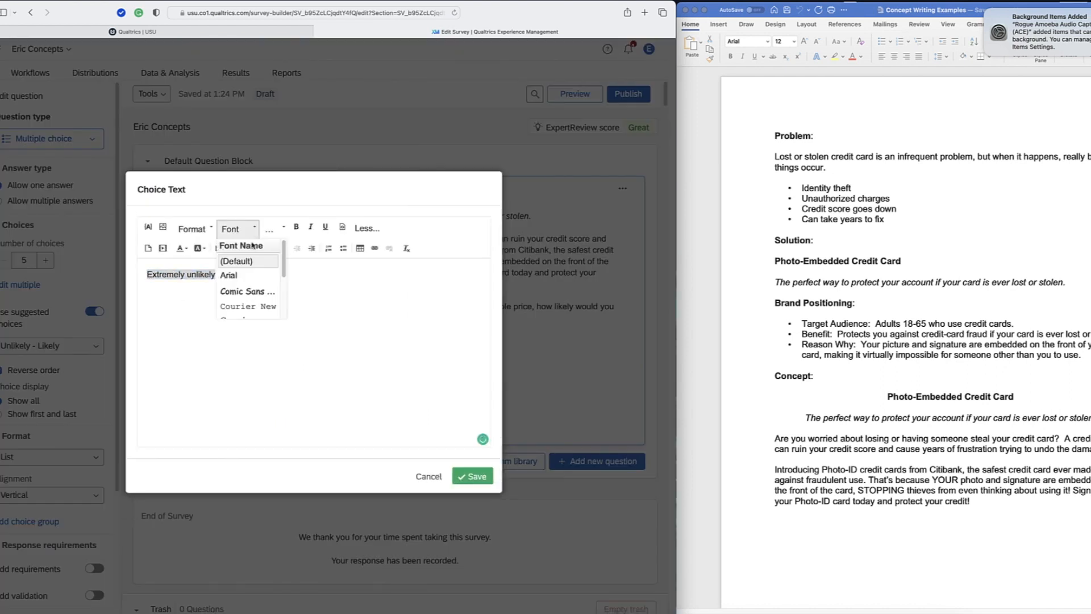
left_click(233, 275)
left_click(282, 234)
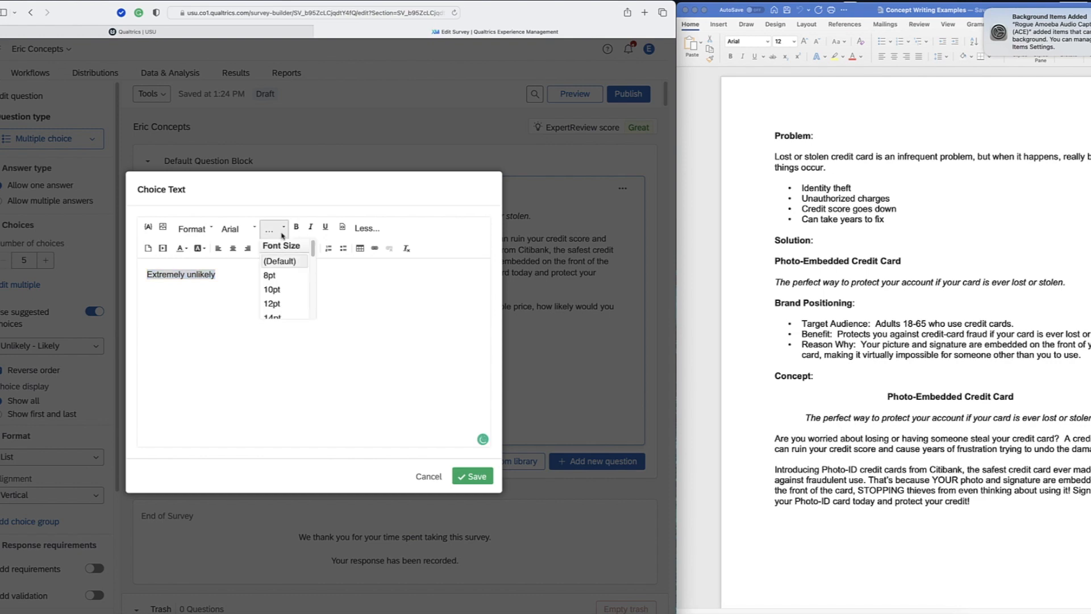
left_click(272, 300)
left_click(492, 478)
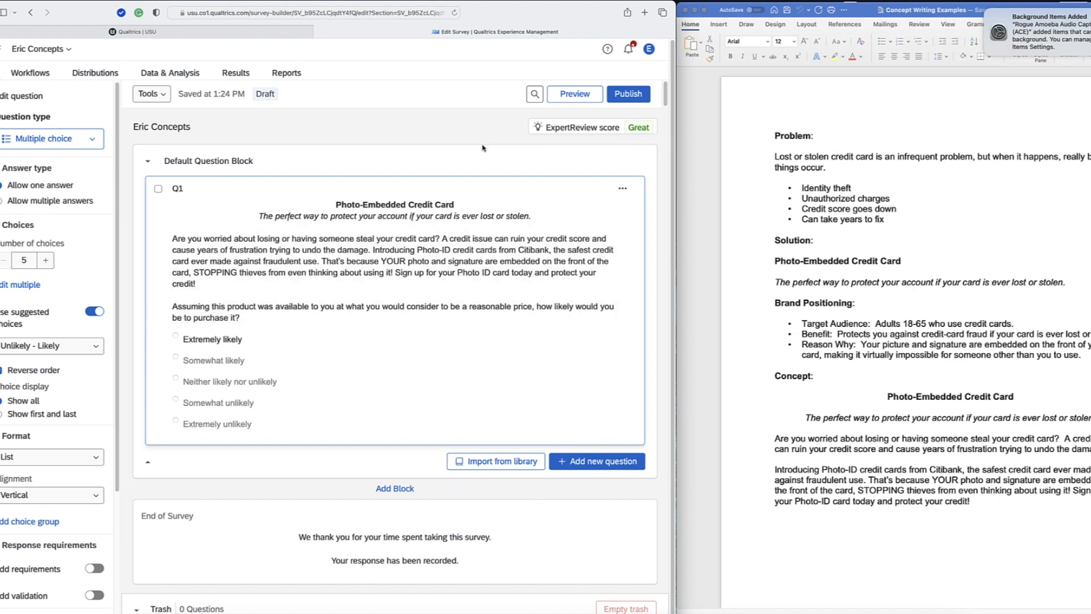
Step: Preview the survey and examine how the concept and the purchase-likelihood scale appear in the desktop and mobile layouts
left_click(575, 95)
left_click(575, 95)
left_click(575, 95)
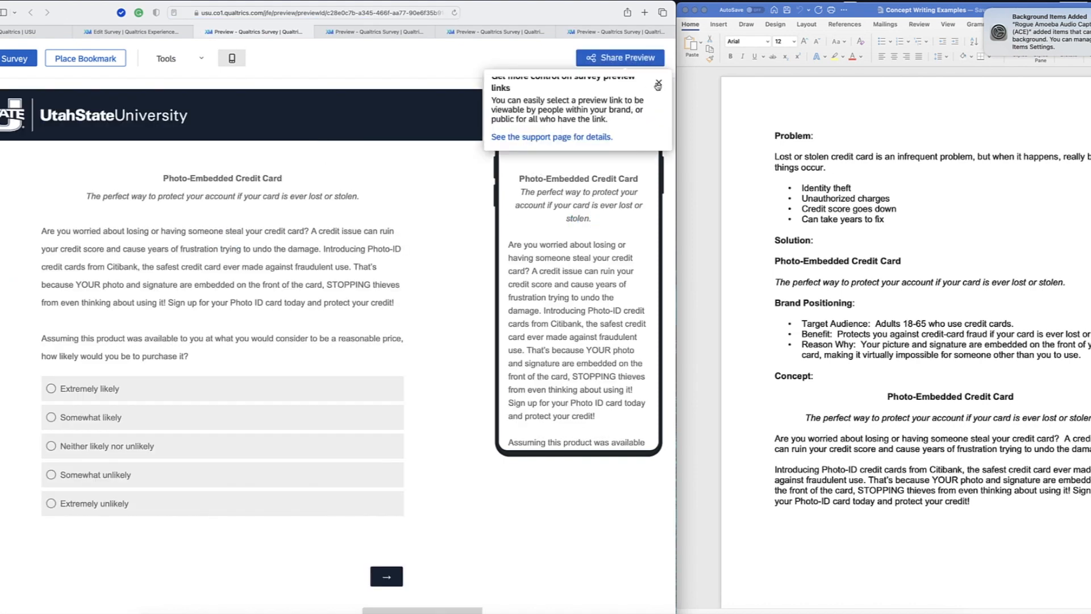
left_click(658, 84)
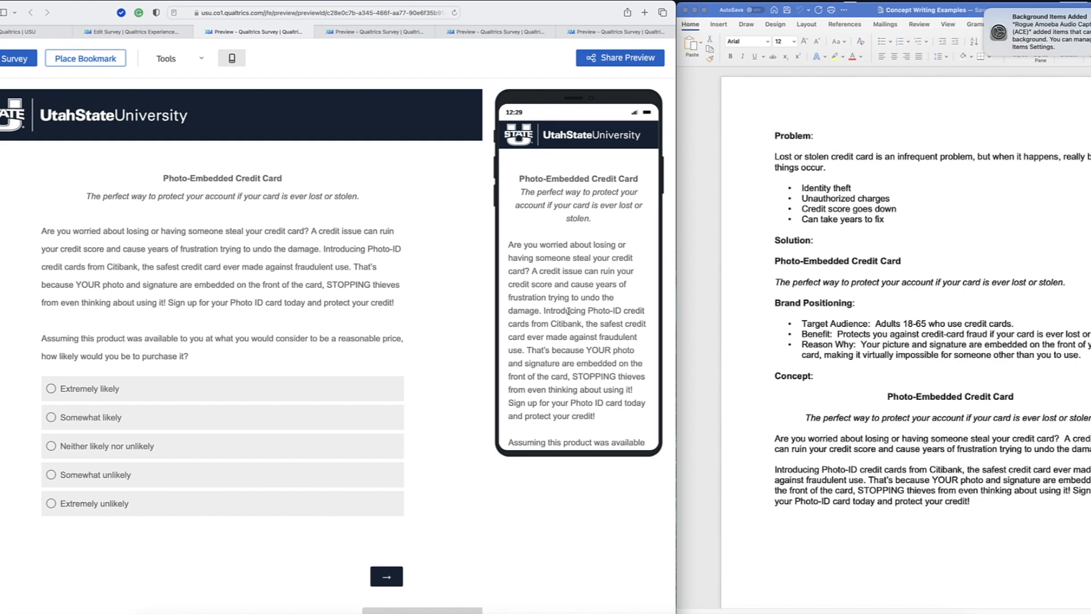
scroll(568, 311, "down", 3)
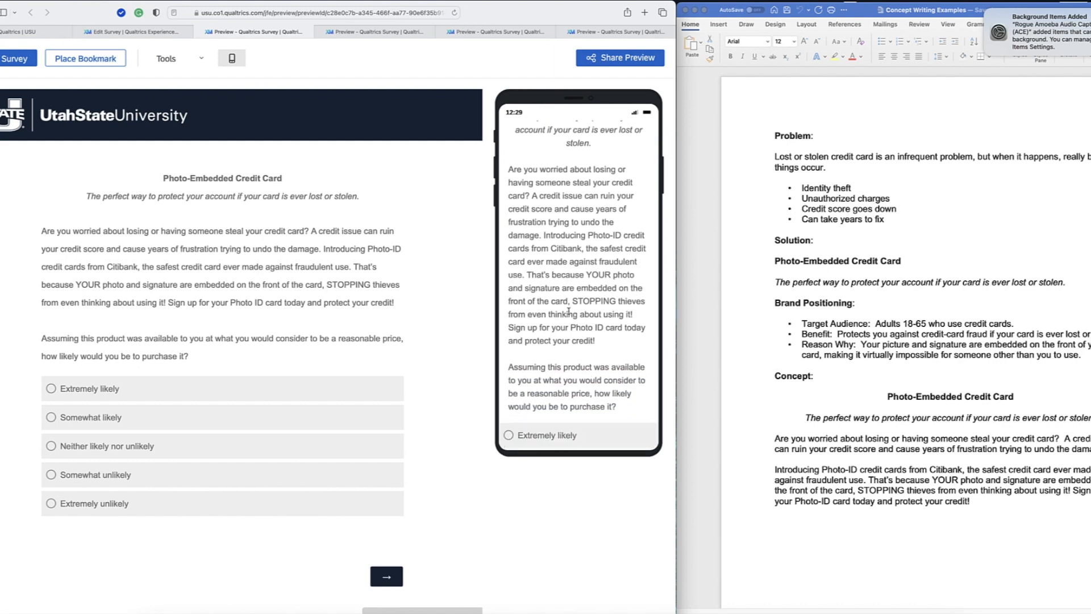
scroll(568, 312, "down", 8)
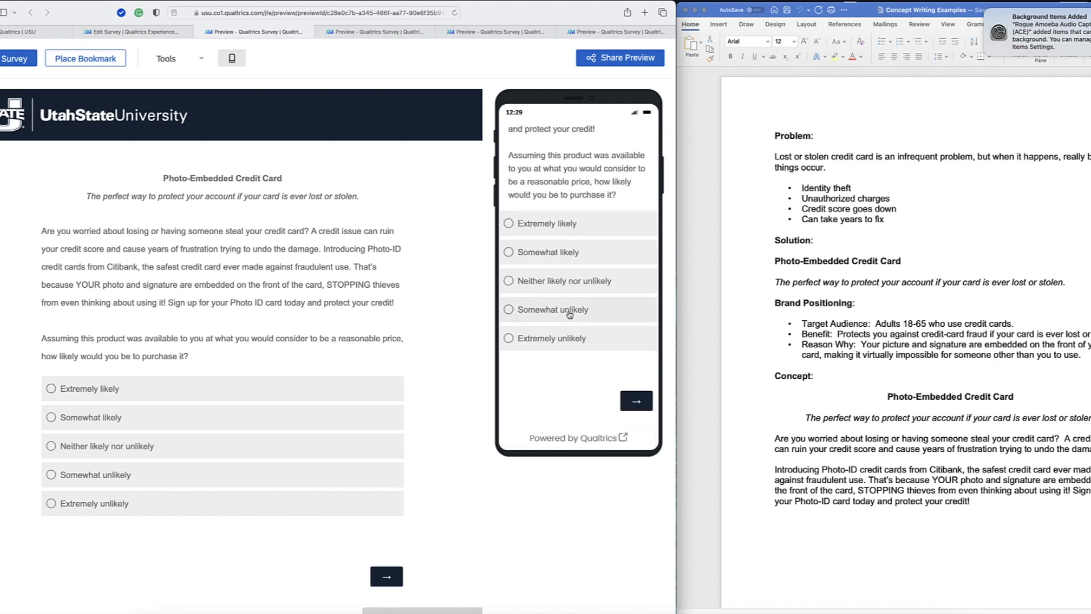
scroll(570, 316, "up", 1)
scroll(569, 314, "up", 10)
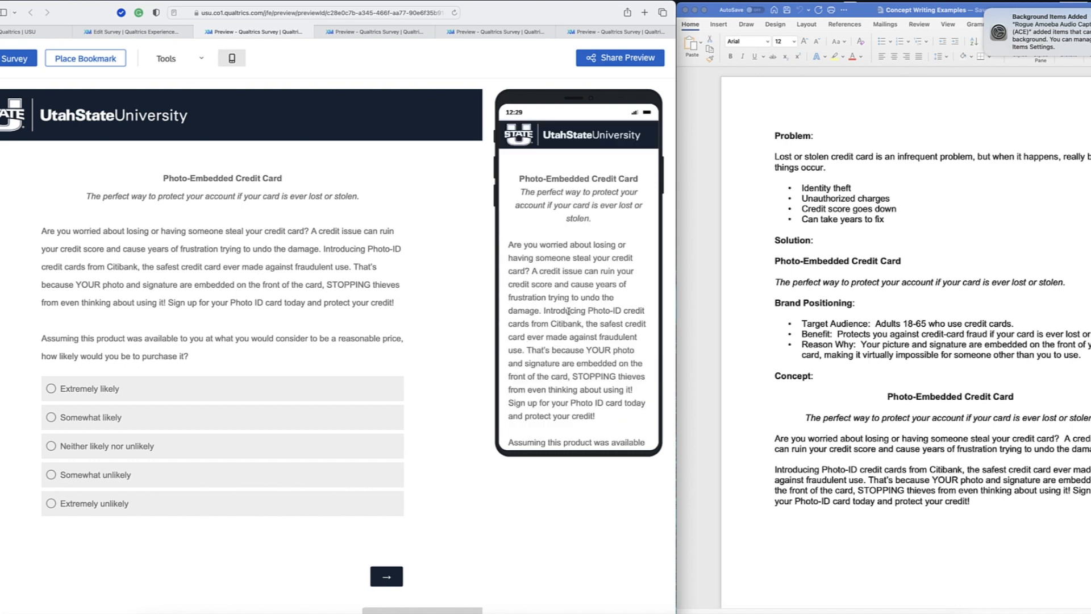
Step: Return from the preview to the survey editor and add a multiple choice question below Q1
left_click(200, 32)
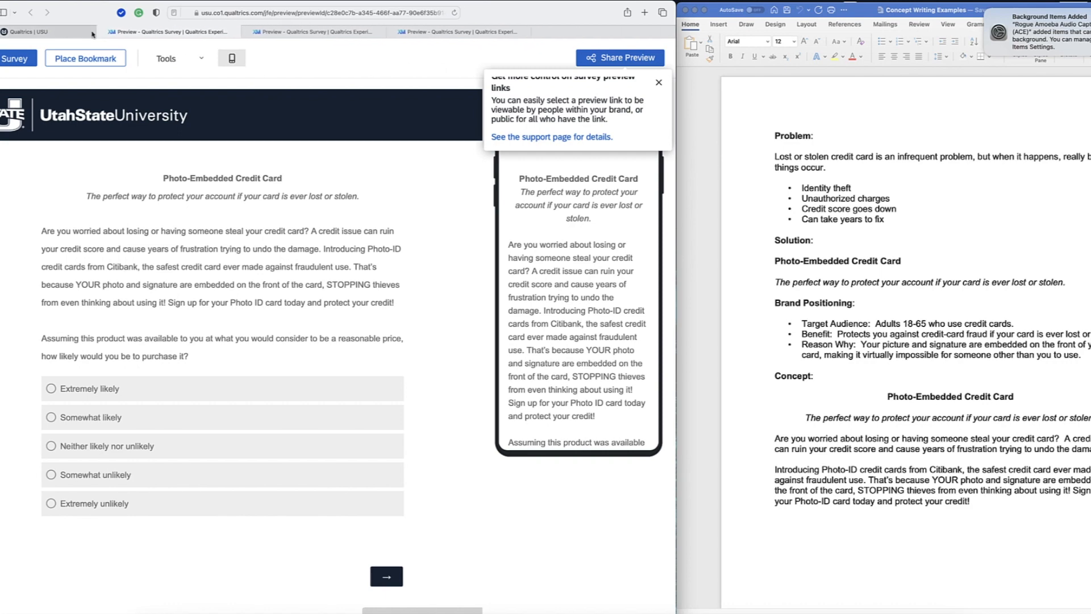
key("super+shift+t")
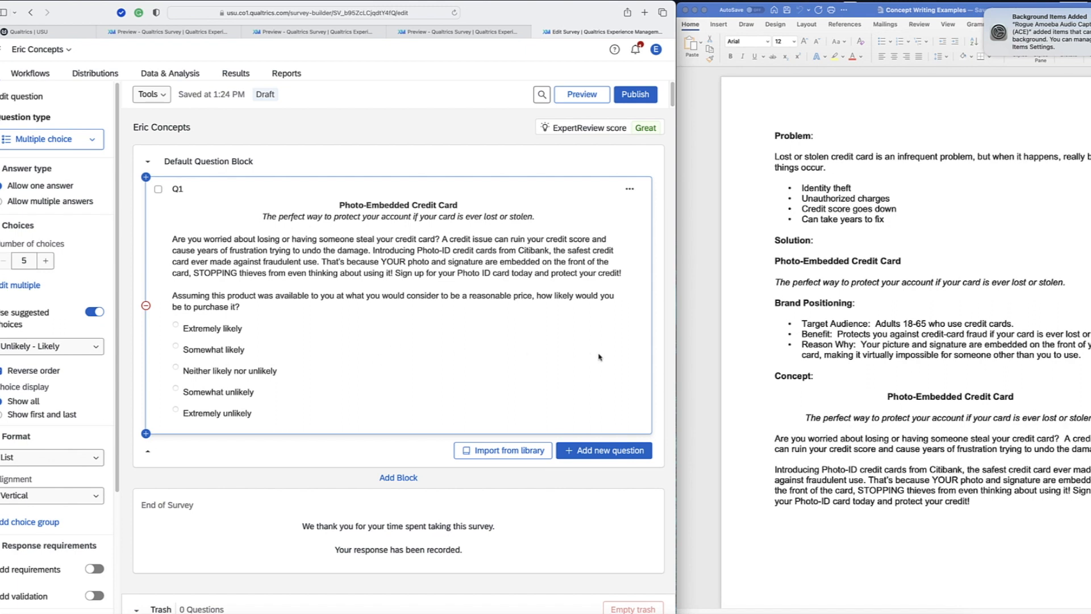
left_click(601, 452)
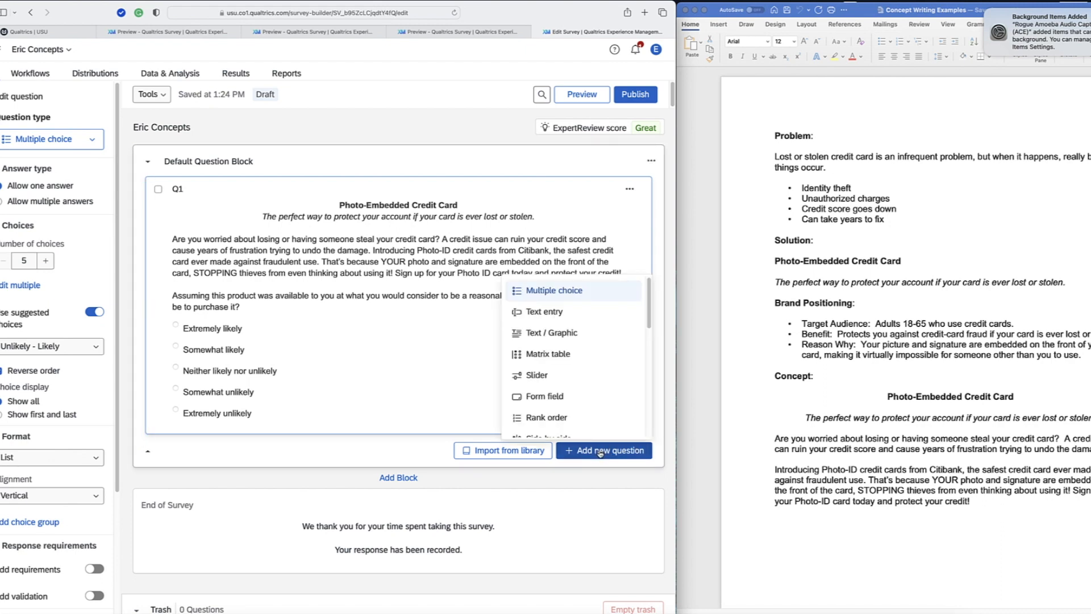
left_click(549, 291)
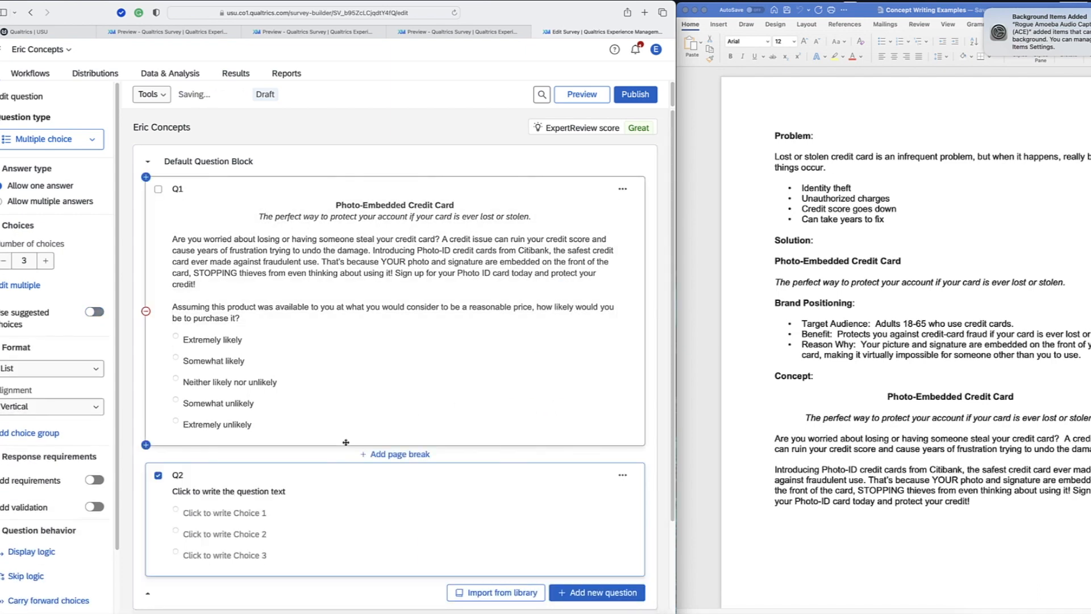
Step: Replace the Q2 question text with "How new and different is this idea versus things that are already available in the marketplace?"
scroll(346, 443, "down", 3)
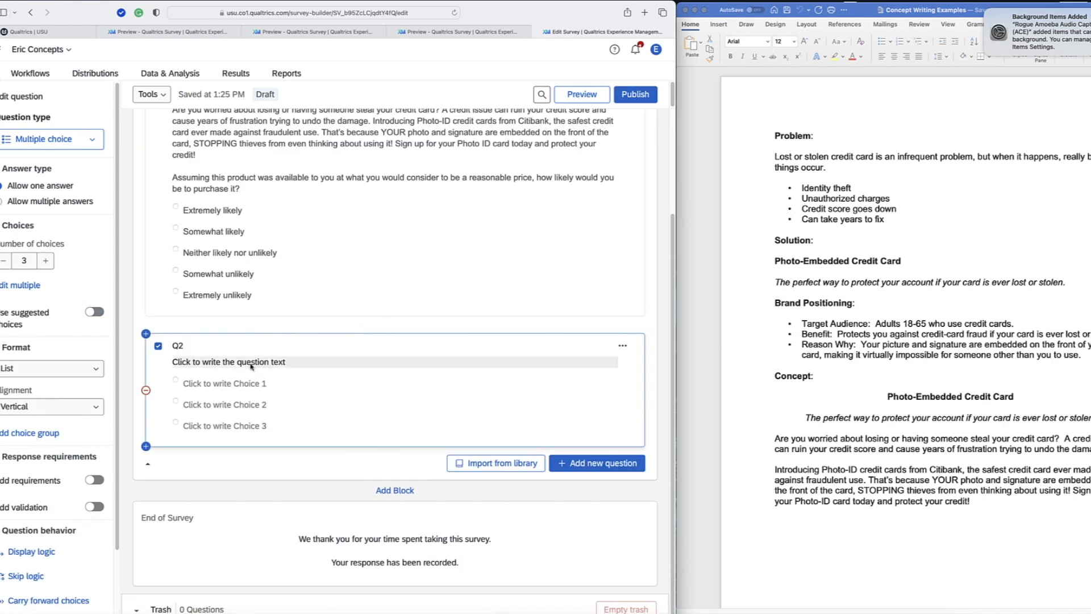
left_click(251, 364)
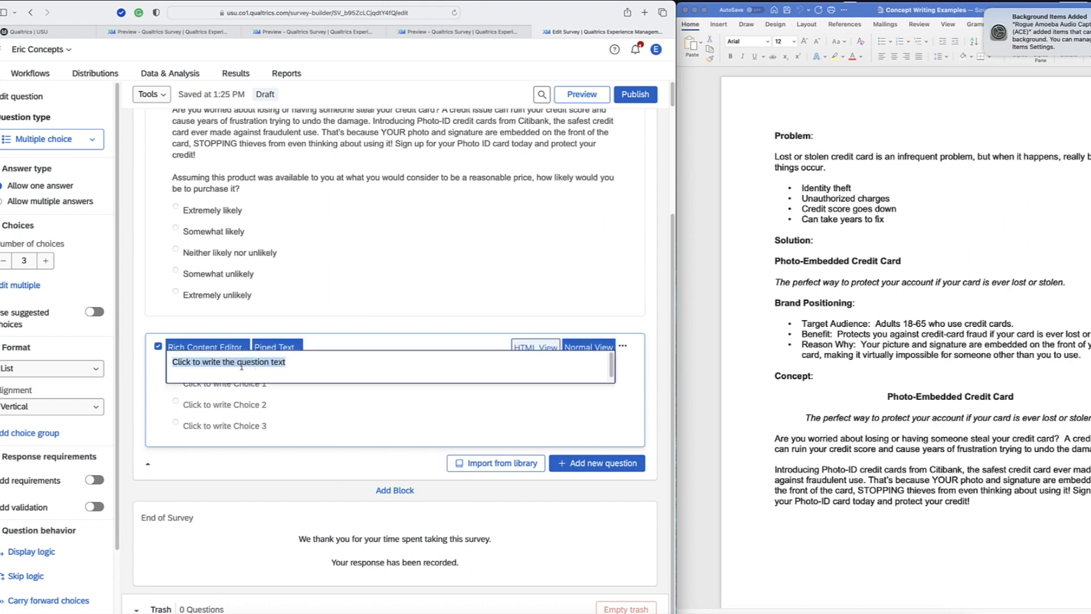
left_click(291, 362)
left_click_drag(285, 362, 161, 365)
type("How")
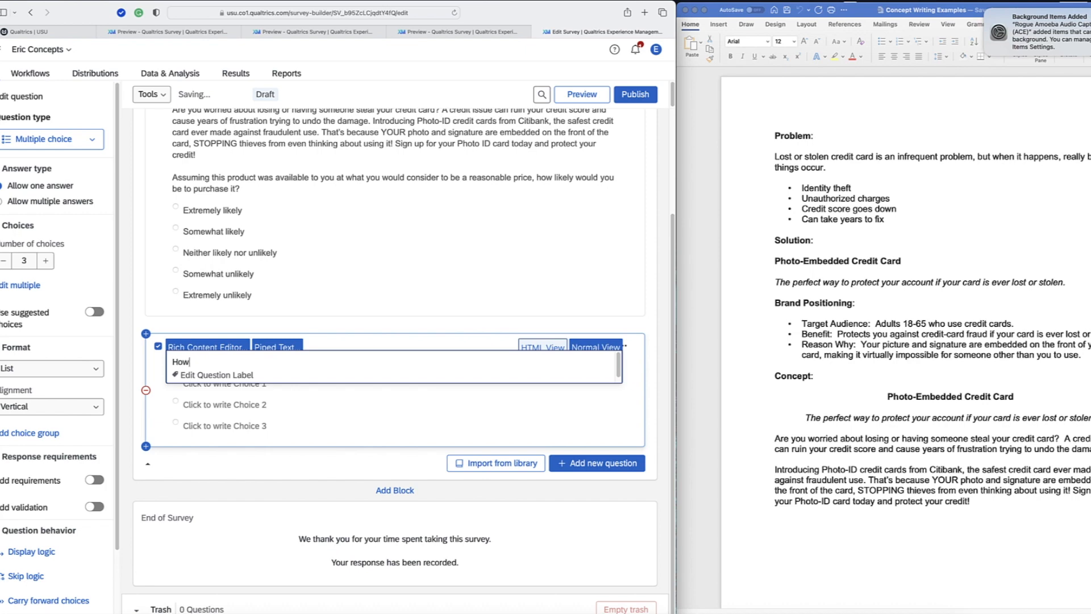
type(" new and different is this idea versis")
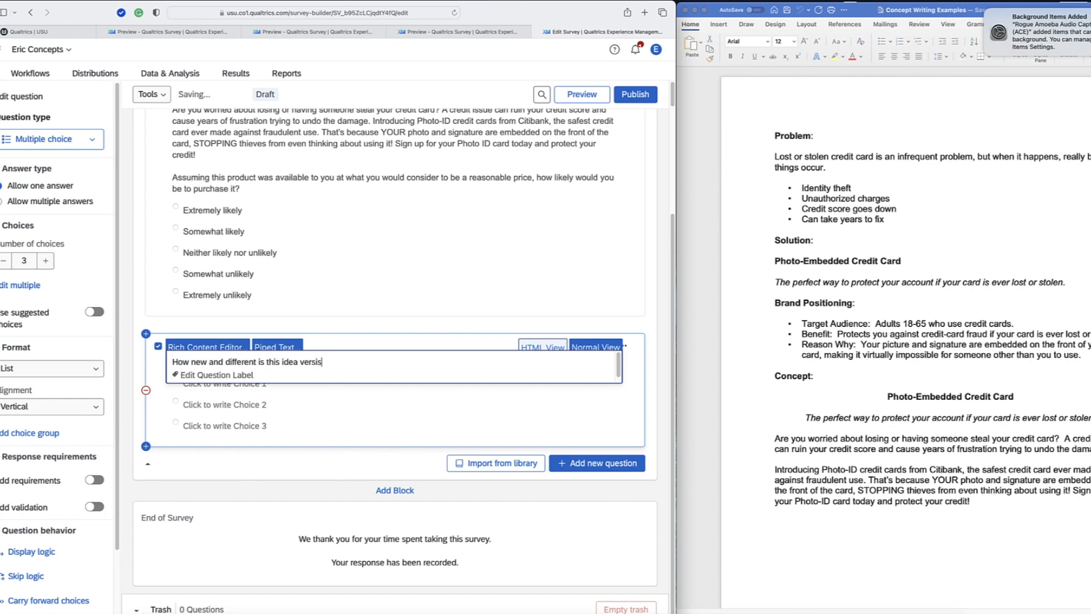
key("BackSpace")
type("s things that are already available in the marketp")
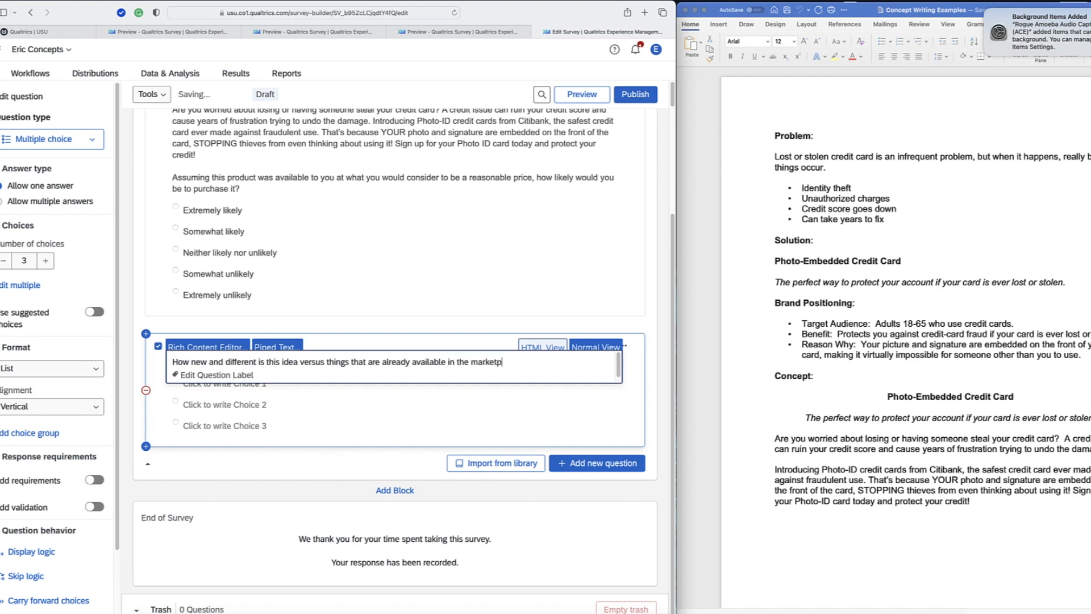
type("lace")
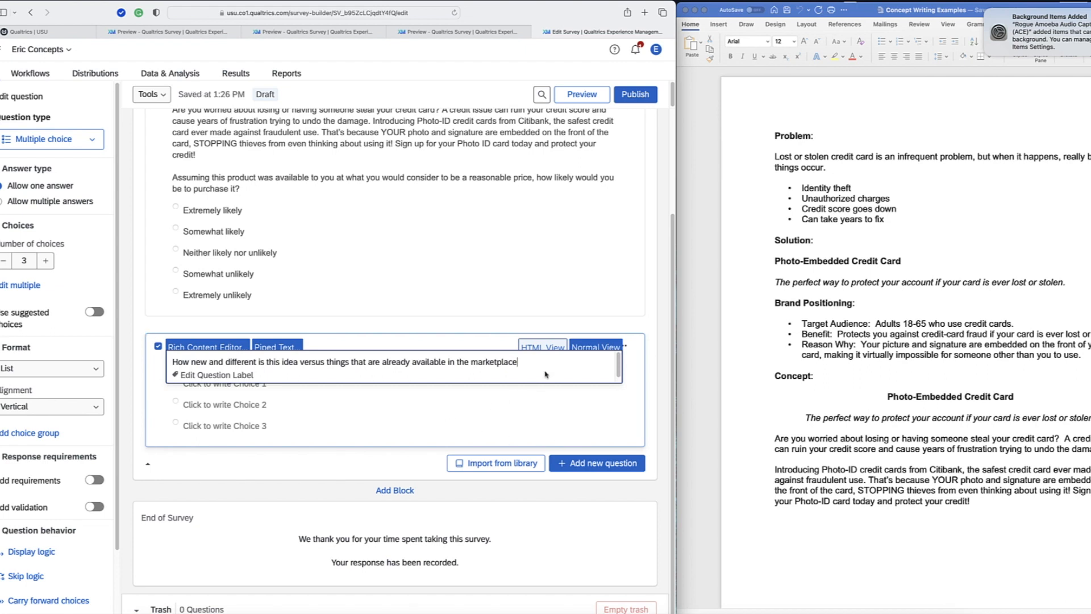
type("?")
Step: Insert the word "similar" before "things" in the Q2 question text
left_click(326, 362)
type("similar")
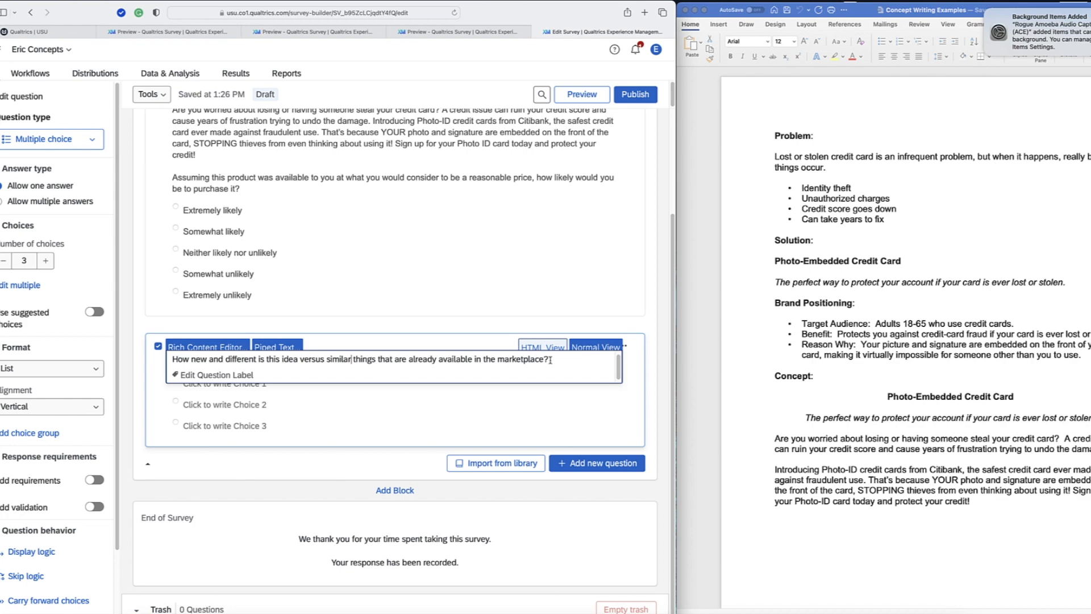
left_click(298, 393)
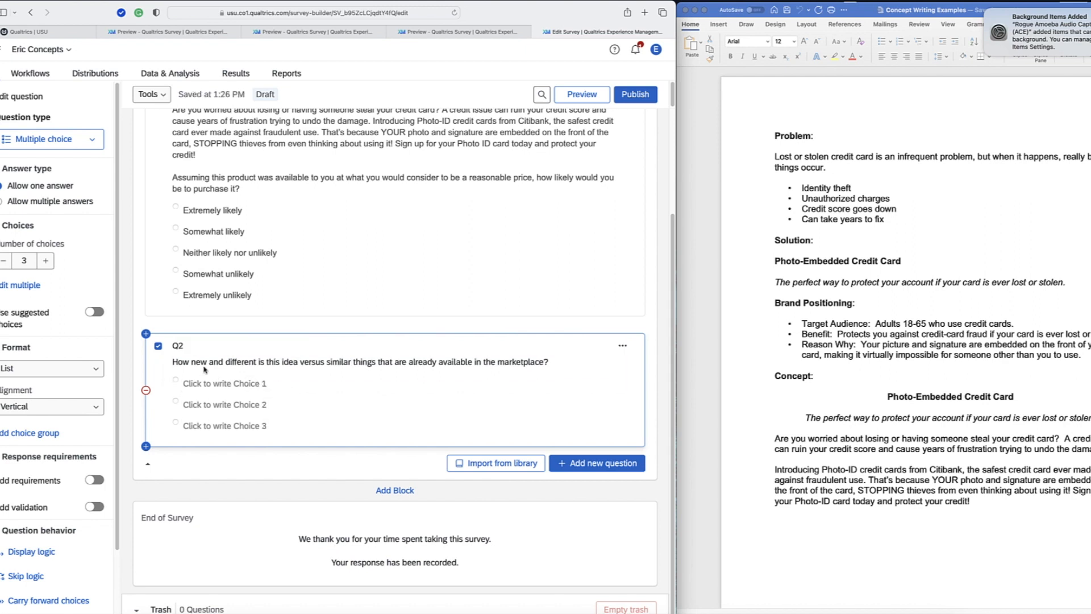
Step: Set Q2 to 5 choices and label the first one "Extremely new and different"
left_click(45, 261)
left_click(46, 261)
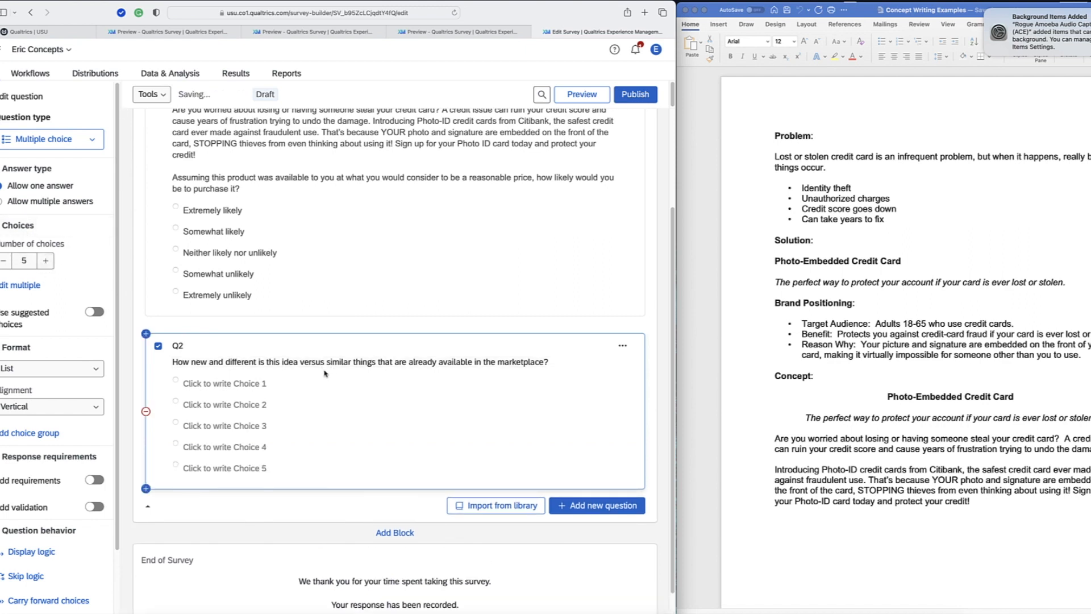
left_click(218, 387)
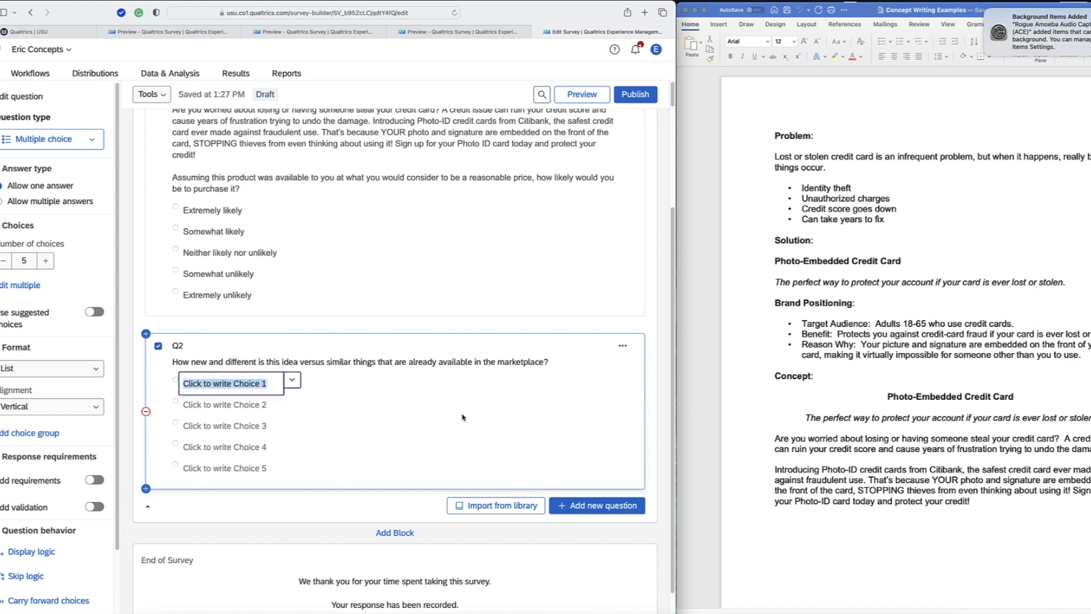
type("Extremely new and differnt")
key("BackSpace")
key("BackSpace")
type("ent")
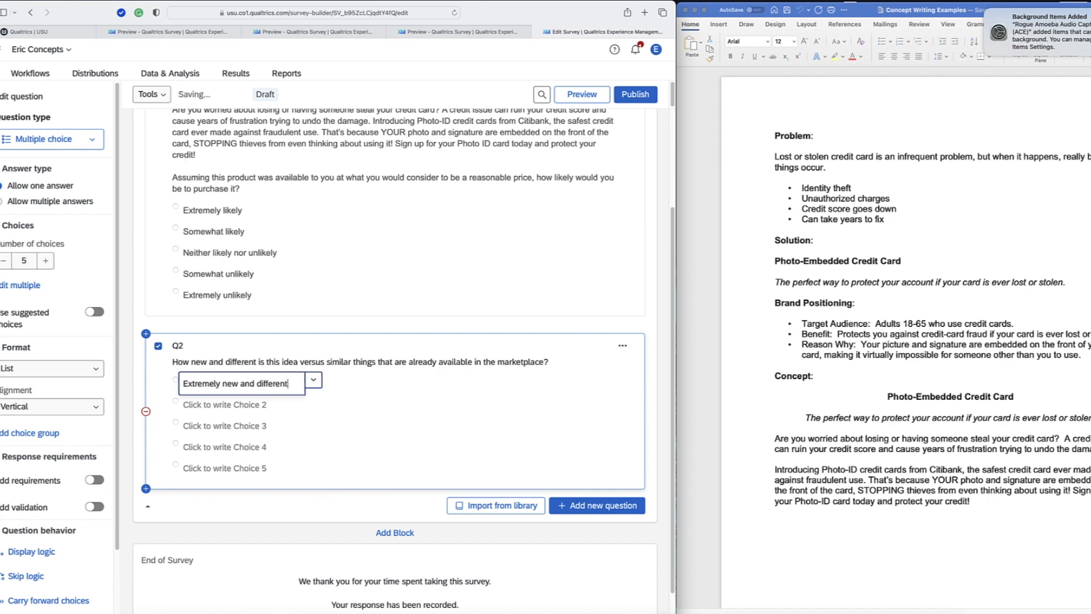
Step: Label the second Q2 choice "Very new and different" and the third "Somewhat new and different"
left_click(226, 407)
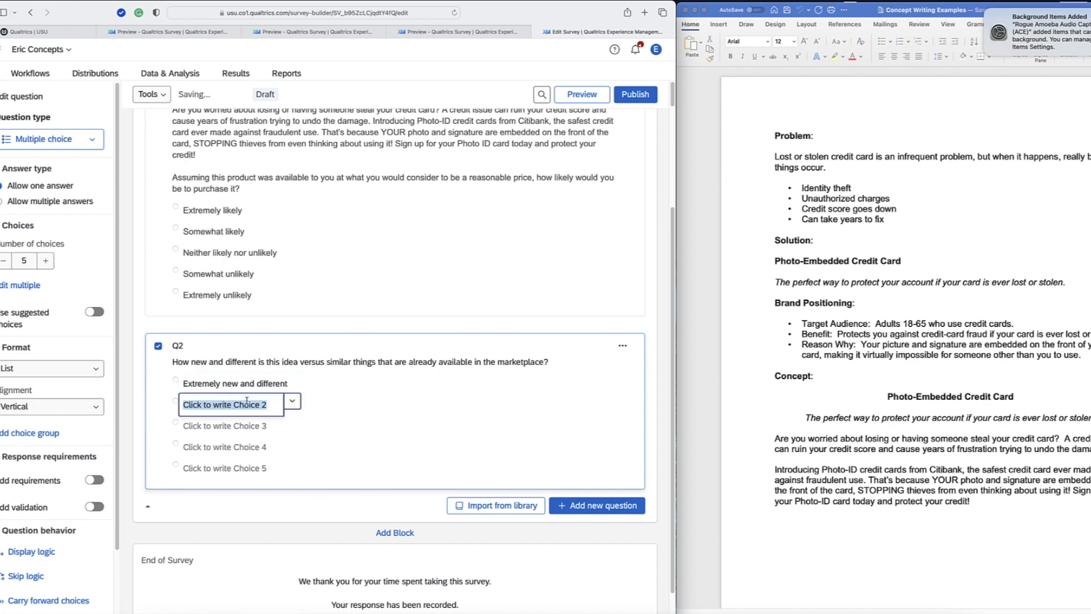
type("S")
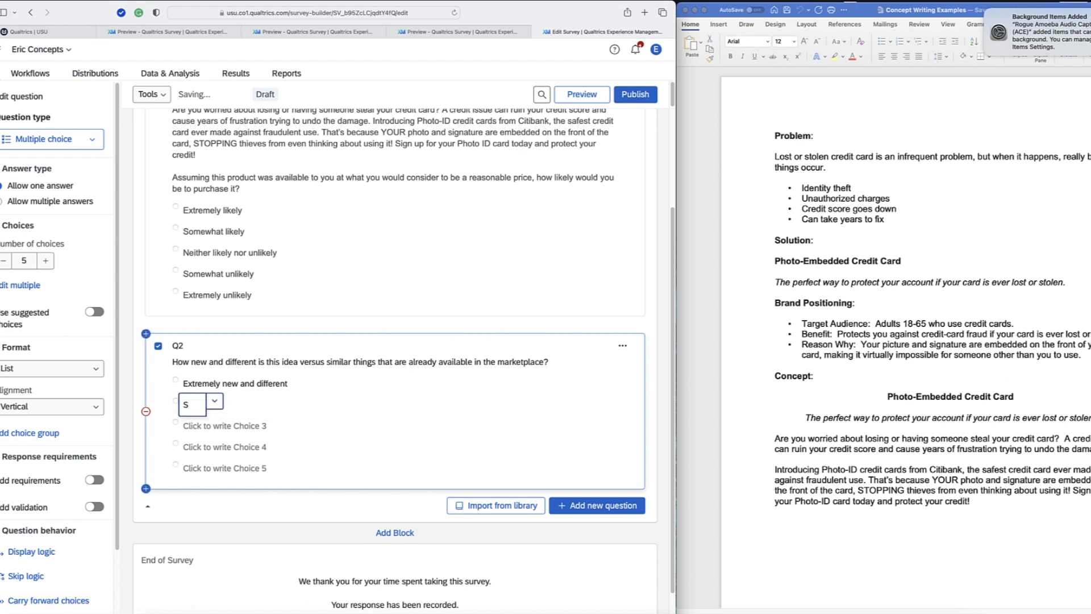
key("BackSpace")
type("Very new and different")
left_click(206, 426)
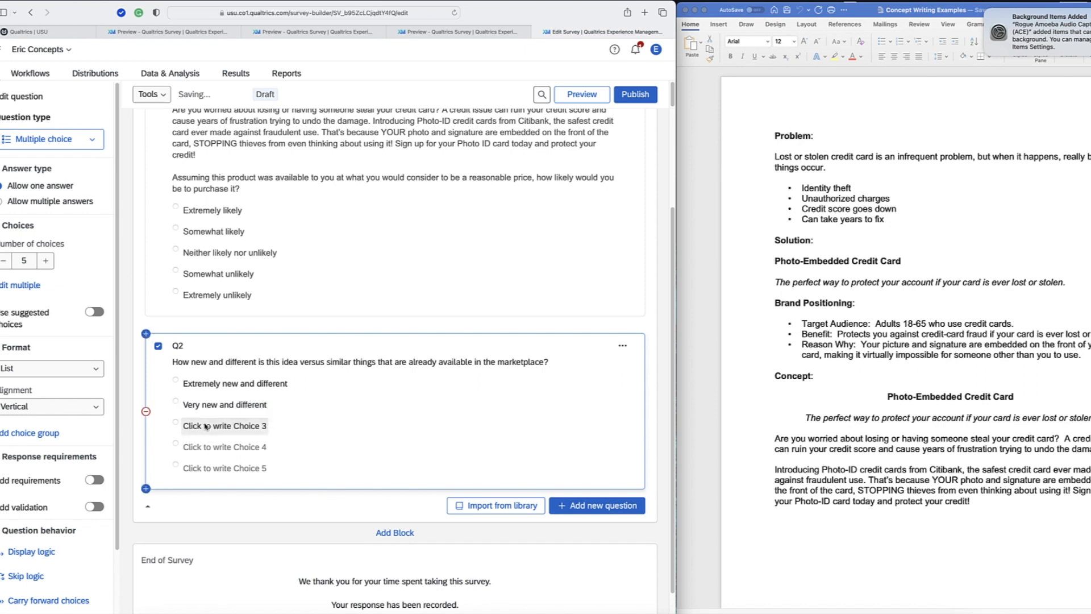
type("Somewhat new and different")
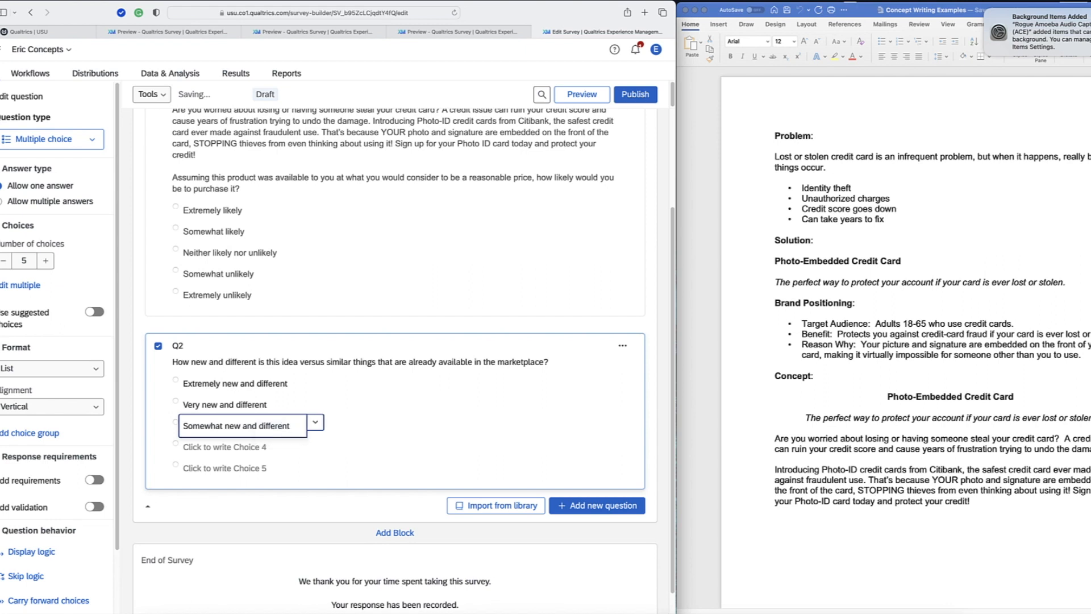
Step: Label the fourth Q2 choice "Slightly new and different" and open the fifth choice for editing
left_click(211, 449)
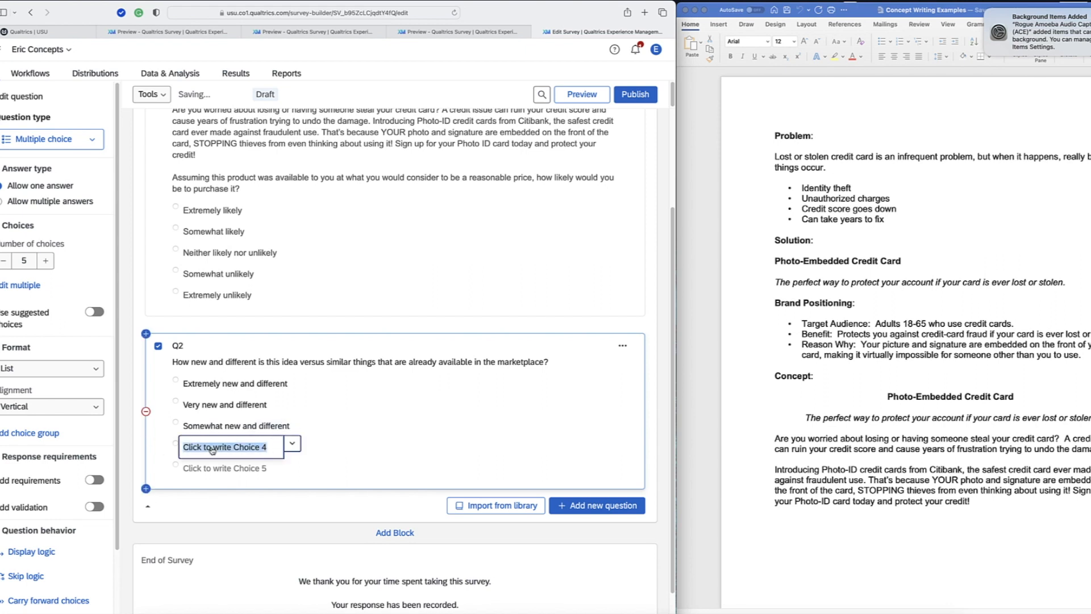
type("Slig")
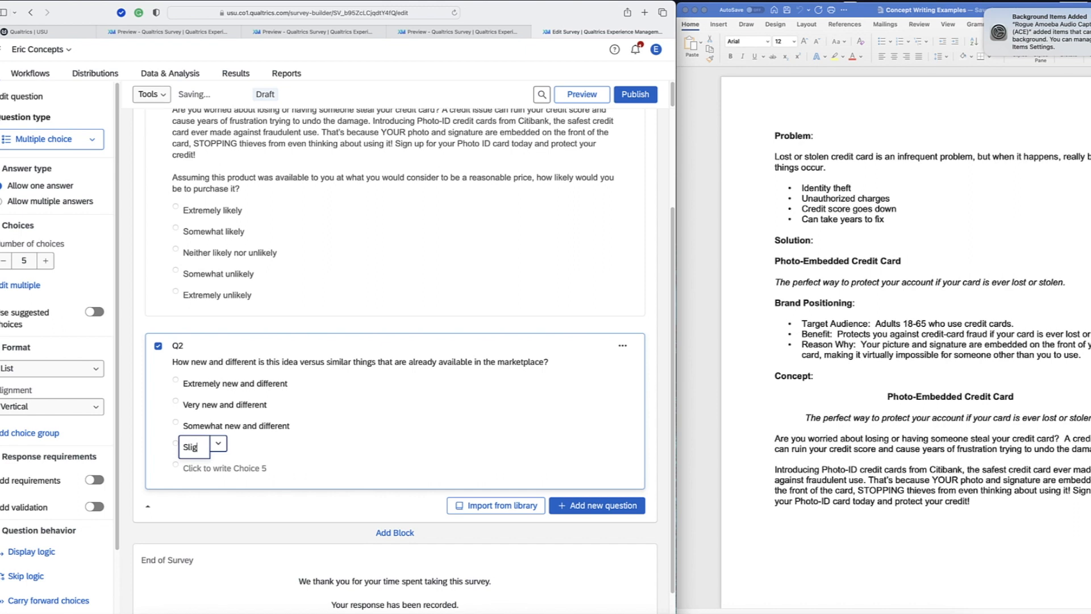
type("htly new an")
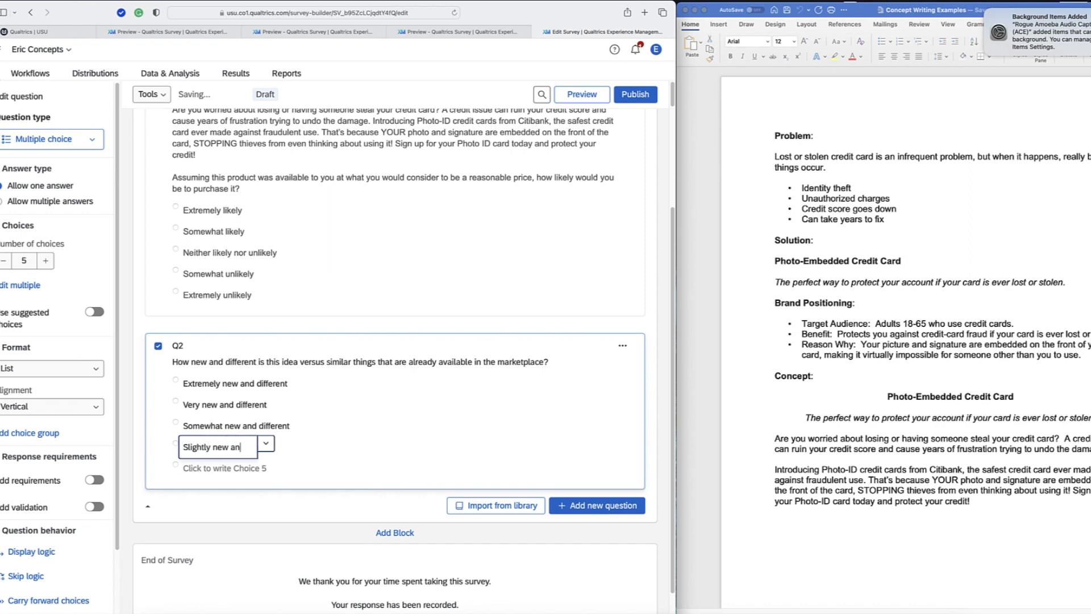
type("d different")
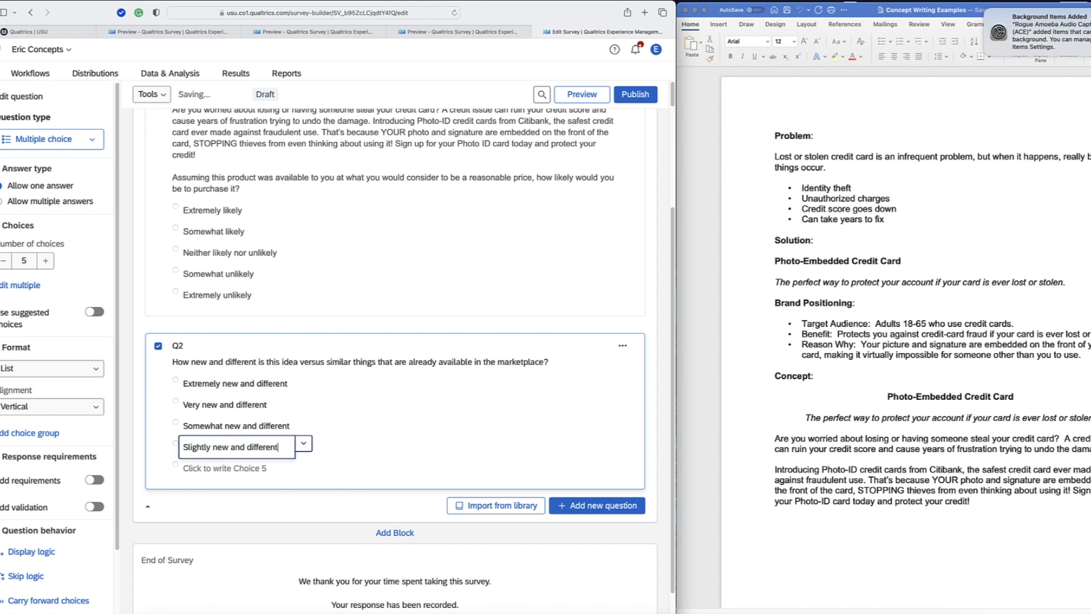
key("Return")
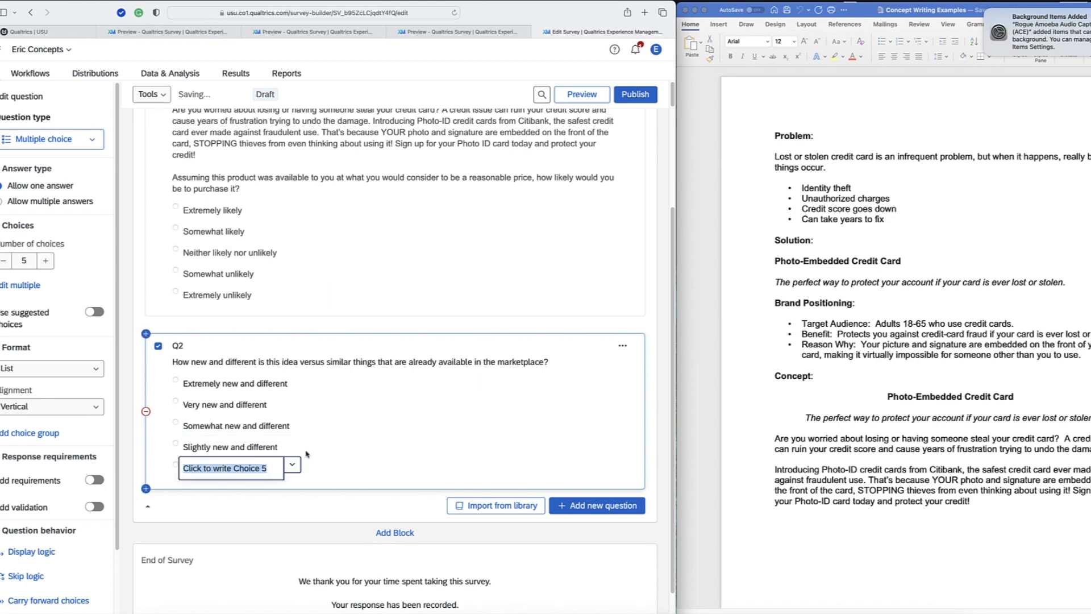
Step: Label the fifth Q2 choice "Not at all new and different"
type("Not at")
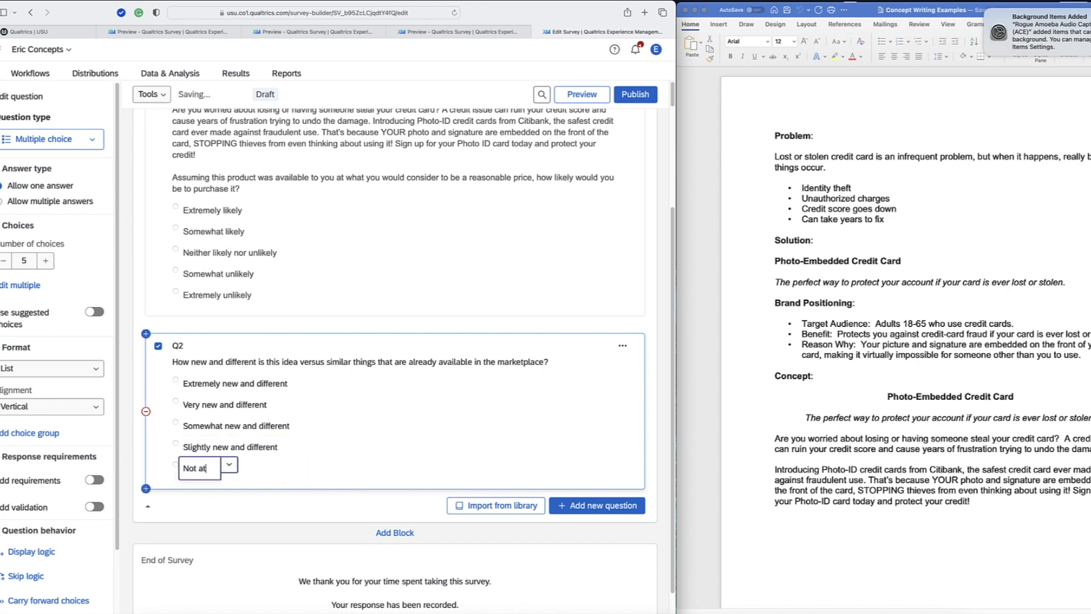
type(" all new and ")
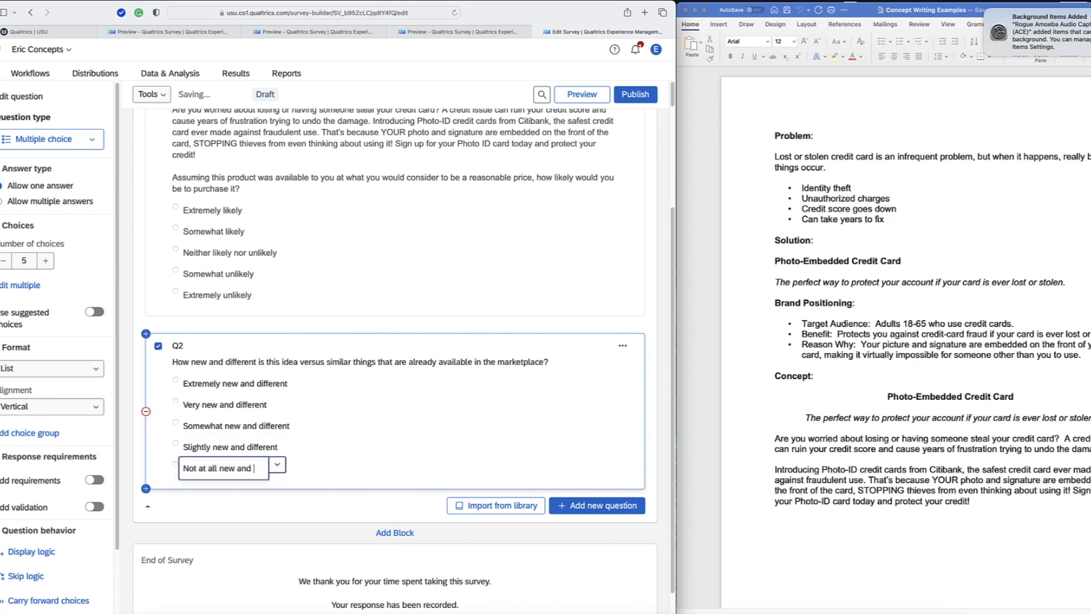
type("different")
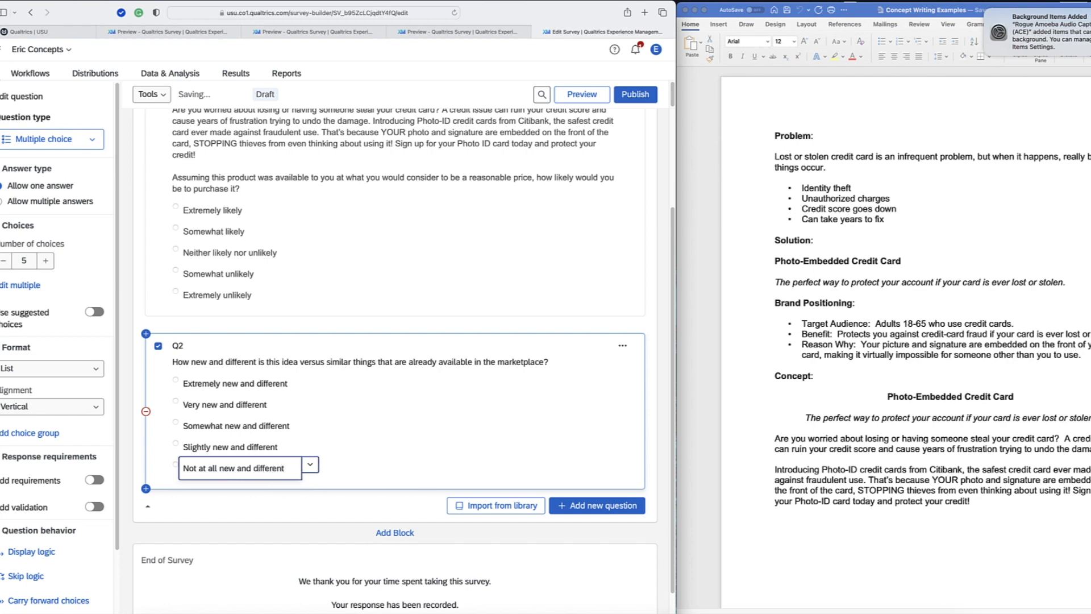
left_click(357, 389)
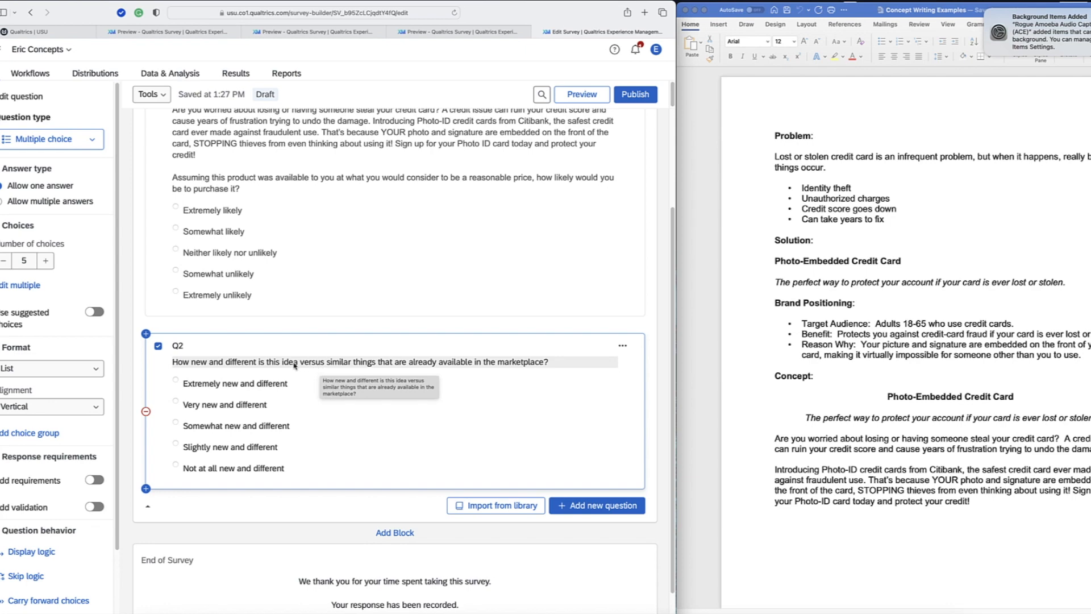
Step: Format the entire Q2 question text in Arial at 12pt using the Rich Content Editor
left_click(294, 364)
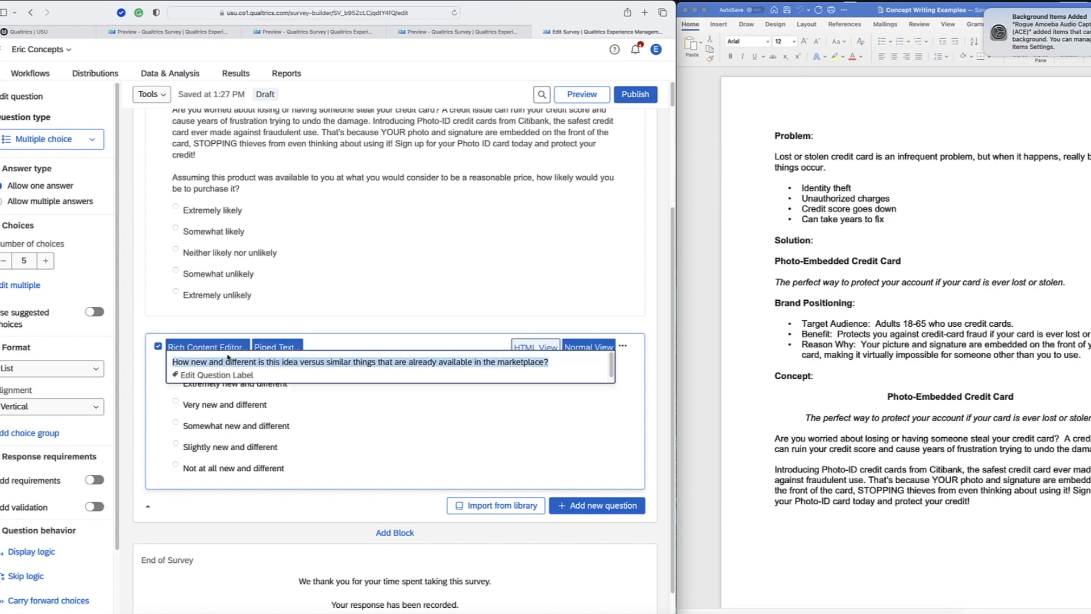
left_click(205, 347)
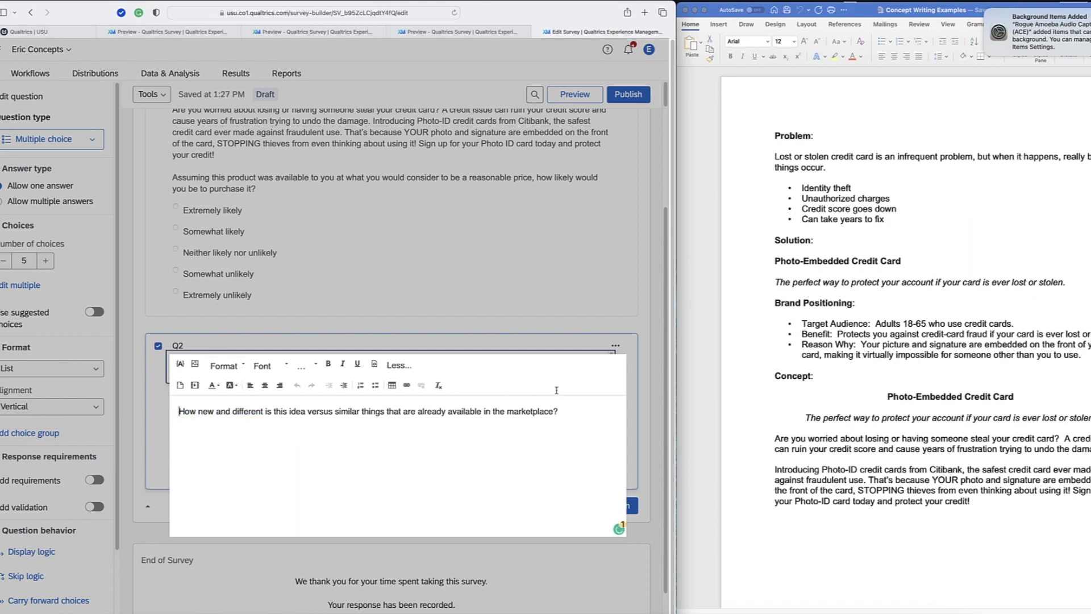
left_click_drag(176, 411, 587, 408)
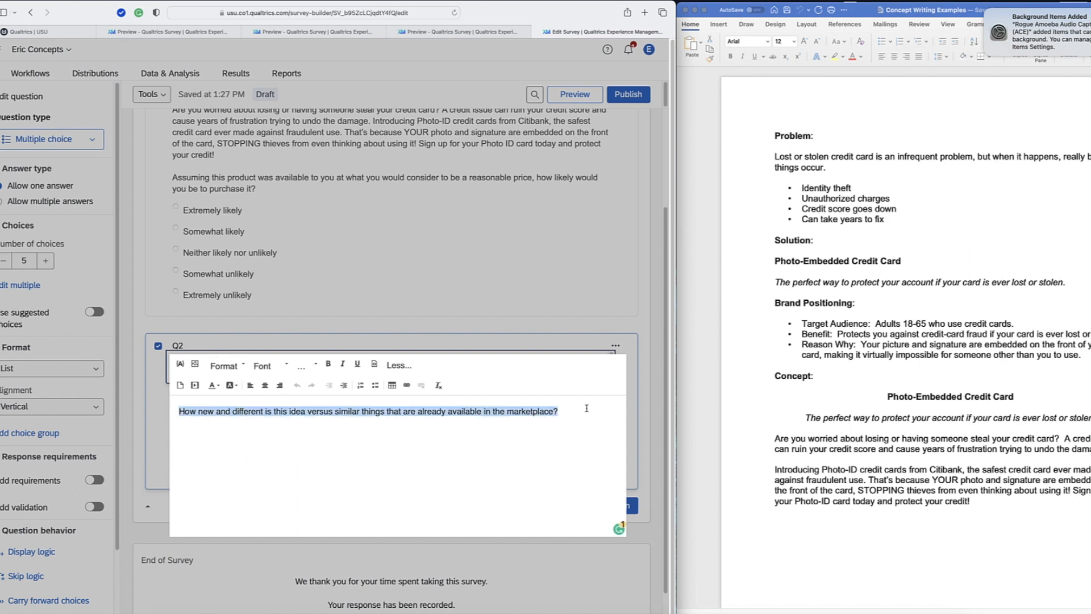
left_click(286, 366)
left_click(265, 411)
left_click(317, 366)
left_click(308, 440)
left_click(487, 306)
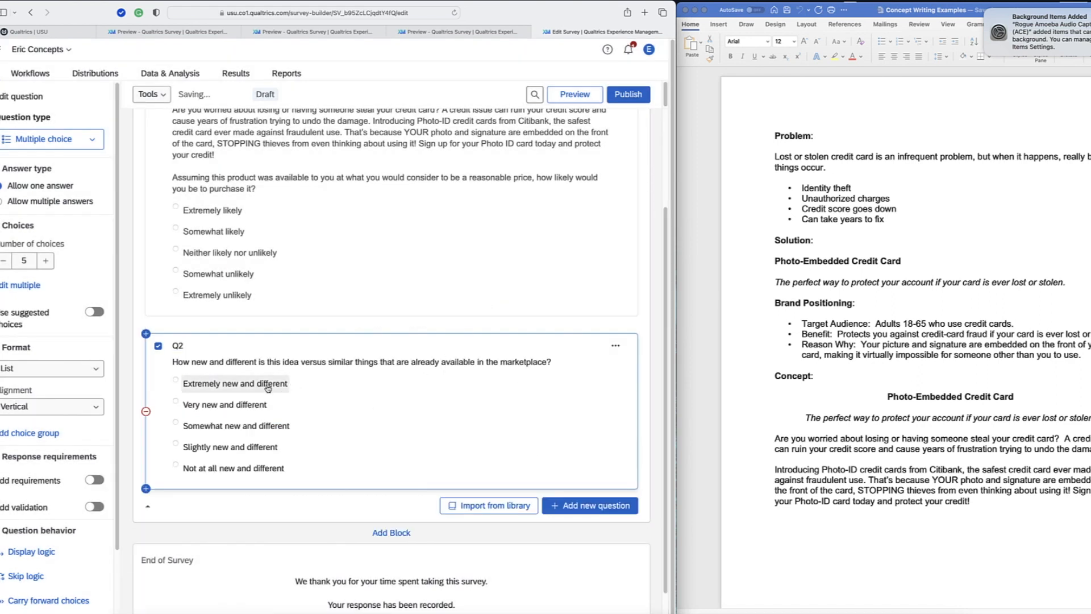
Step: Format the "Extremely new and different" choice in Arial at 12pt with the Rich Content Editor and save it
left_click(300, 382)
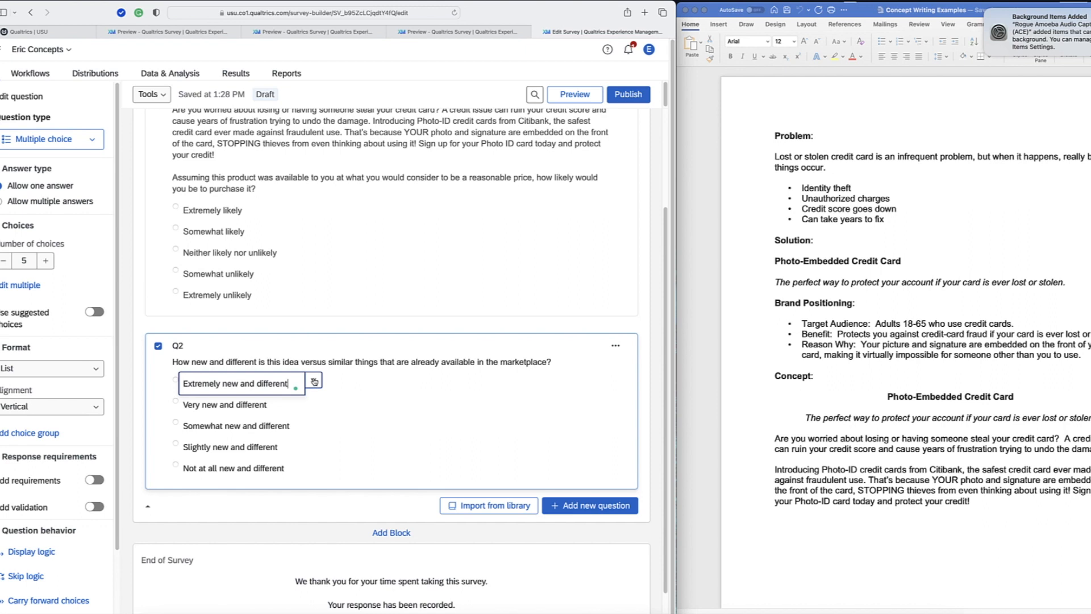
left_click(314, 381)
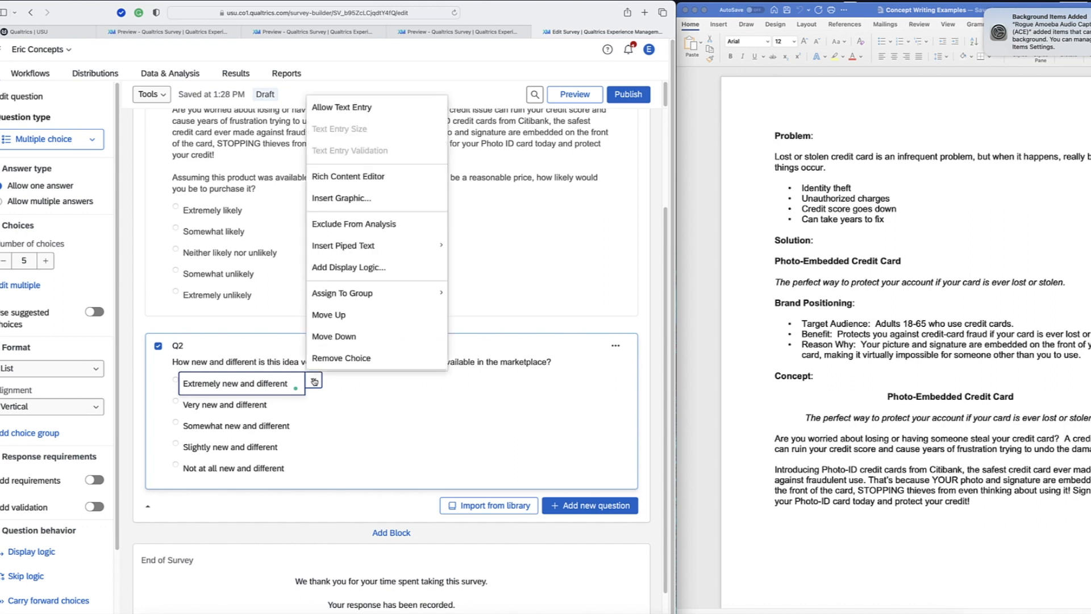
left_click(348, 176)
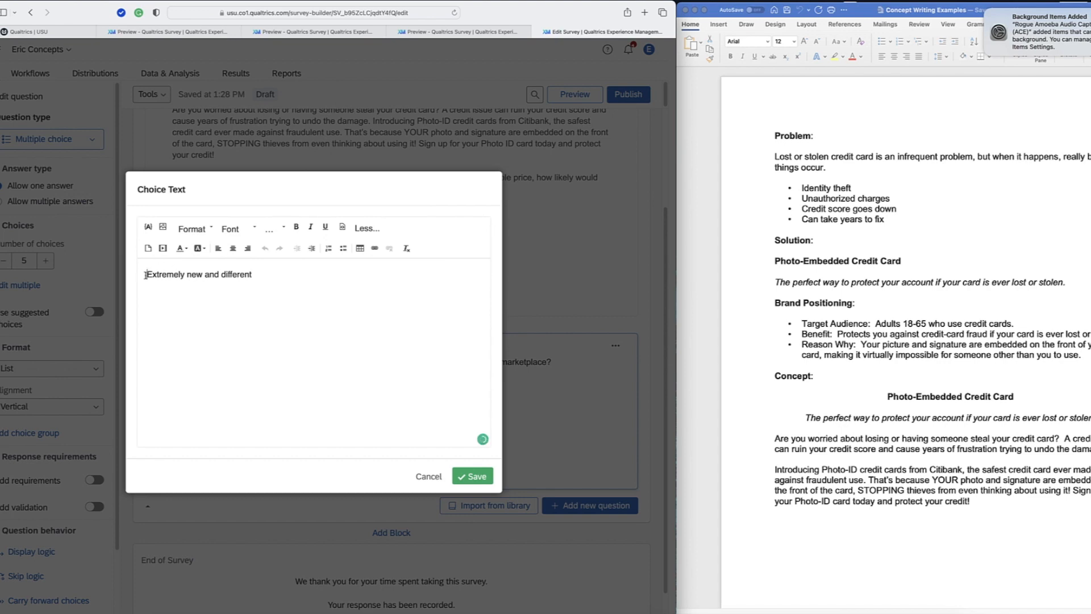
left_click_drag(145, 275, 257, 275)
left_click(255, 229)
left_click(234, 276)
left_click(273, 229)
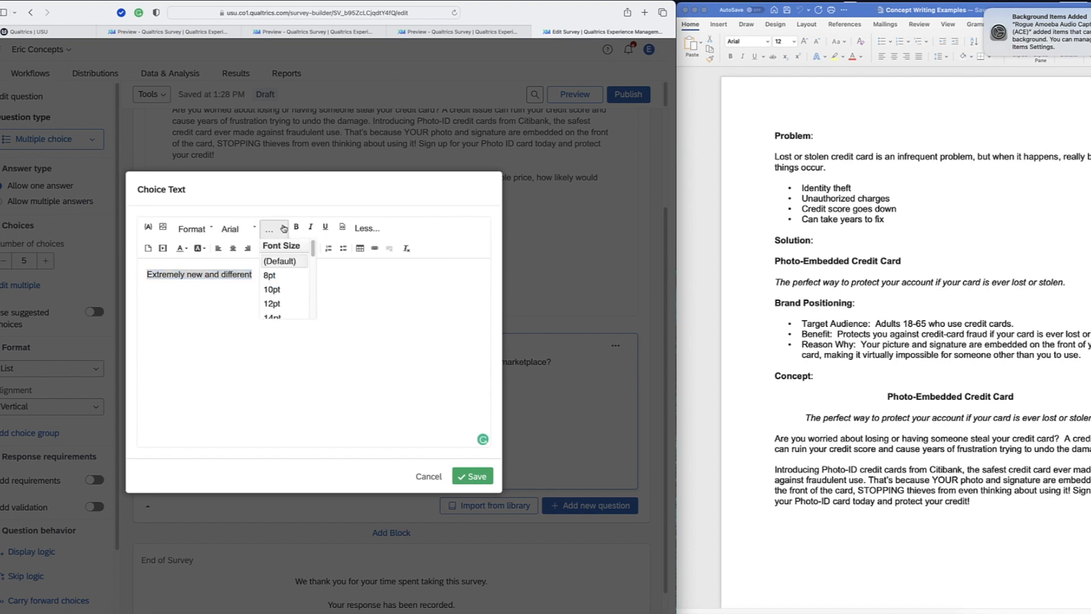
left_click(274, 304)
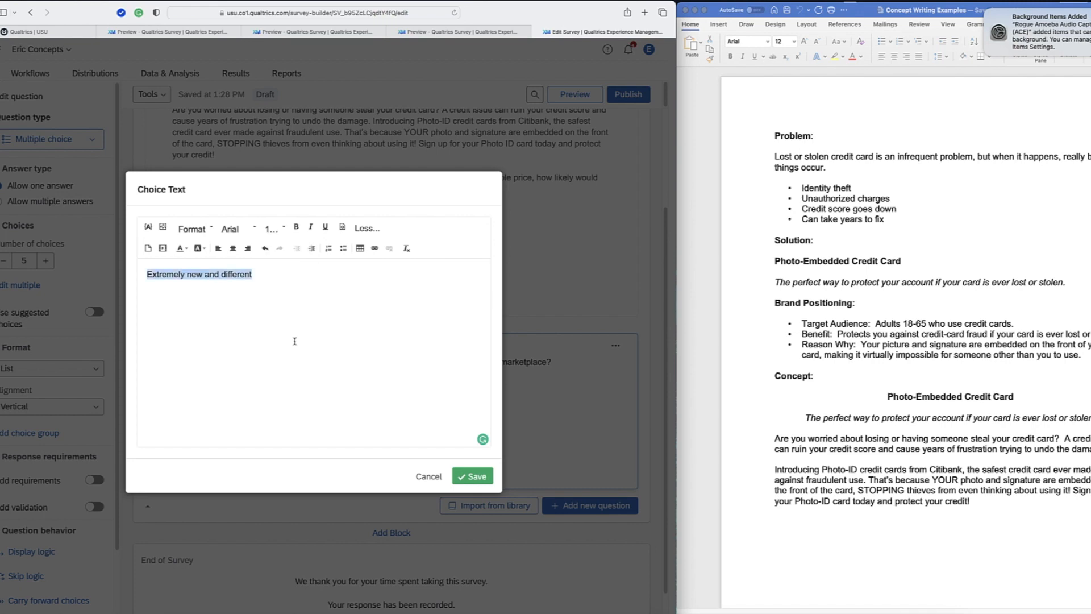
left_click(457, 475)
Step: Format the "Very new and different" choice in Arial at 12pt with the Rich Content Editor and save it
left_click(254, 407)
left_click(293, 403)
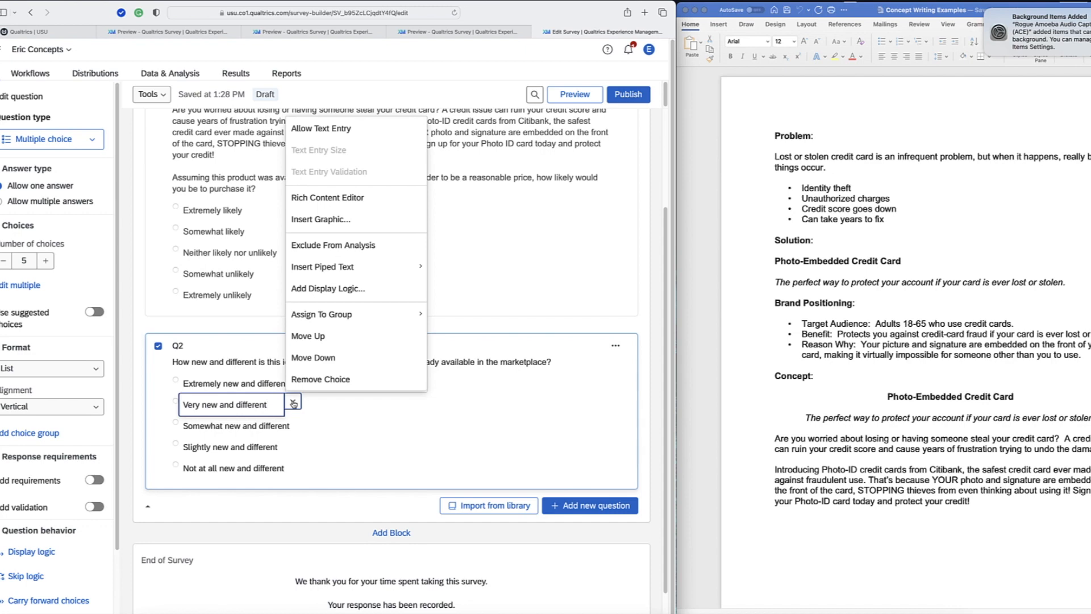
left_click(344, 197)
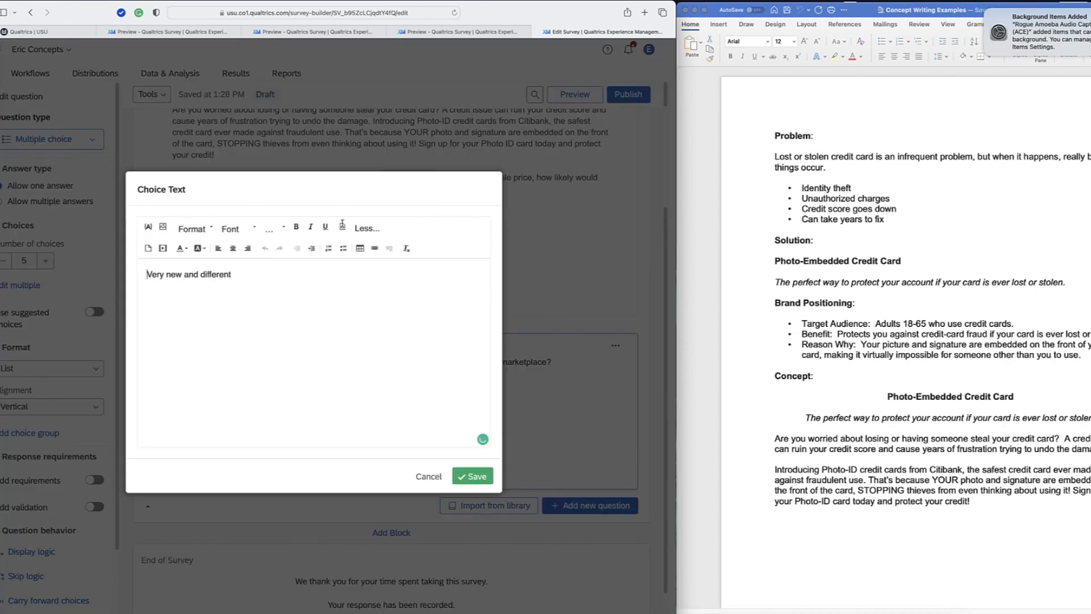
left_click_drag(146, 273, 251, 274)
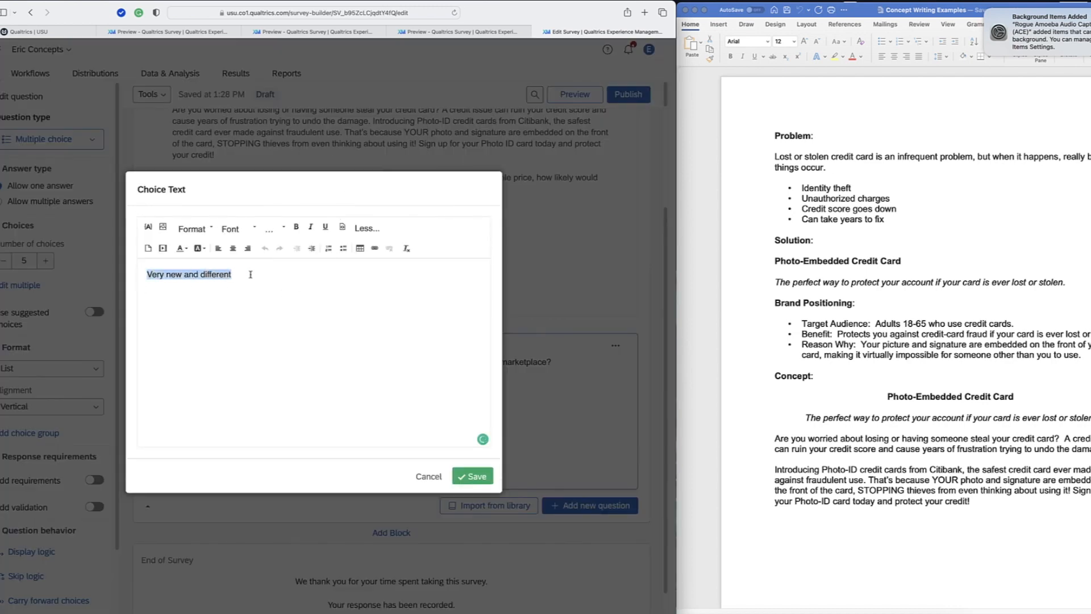
left_click(233, 229)
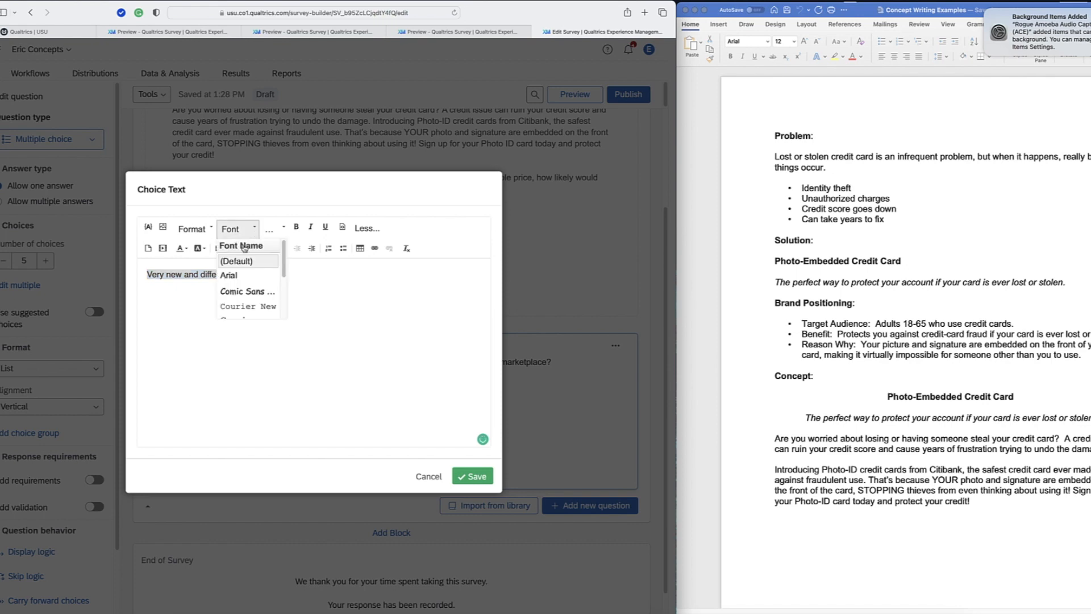
left_click(233, 275)
left_click(279, 230)
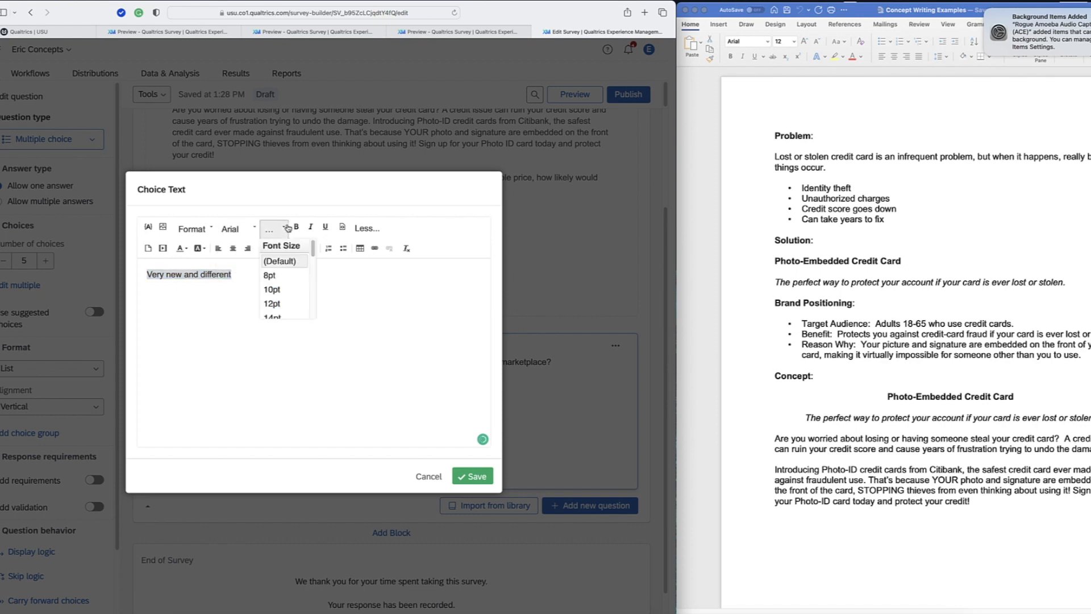
left_click(283, 304)
left_click(469, 475)
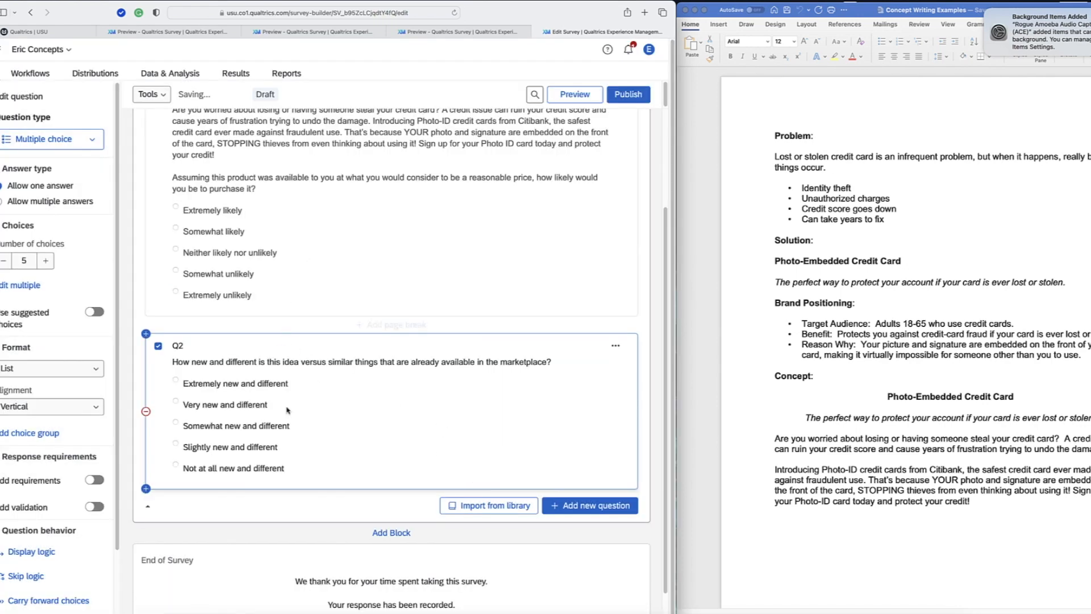
Step: Format the "Somewhat new and different" choice in Arial at 12pt with the Rich Content Editor and save it
left_click(279, 429)
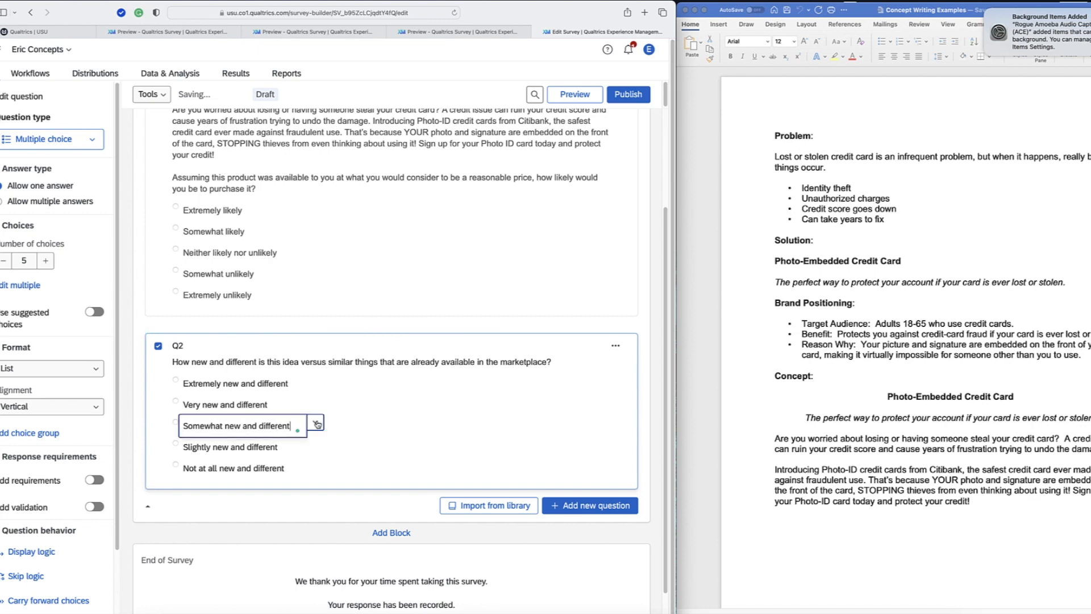
left_click(315, 421)
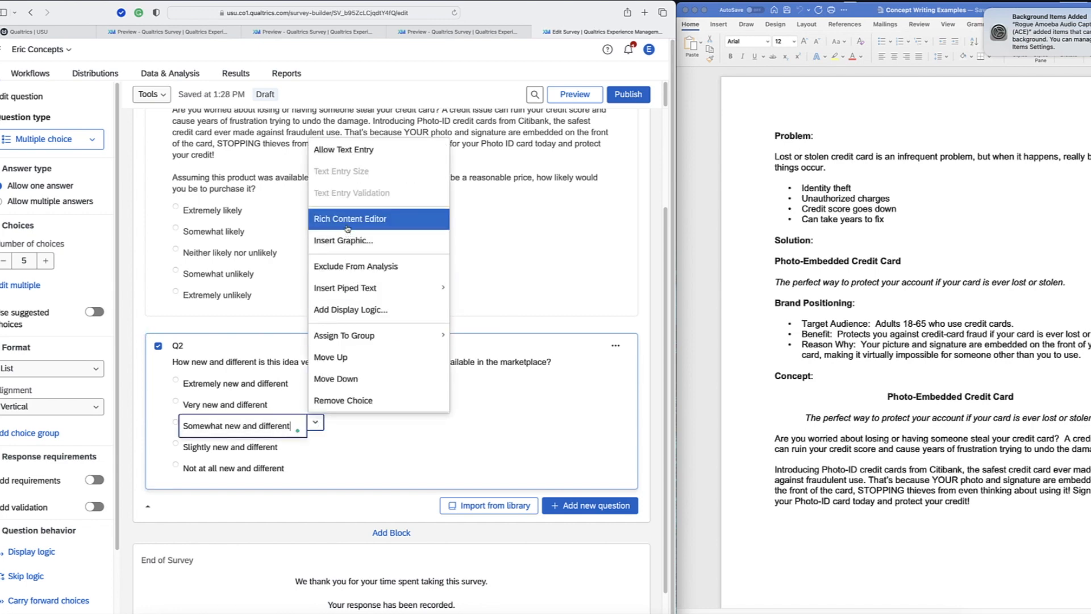
left_click(346, 221)
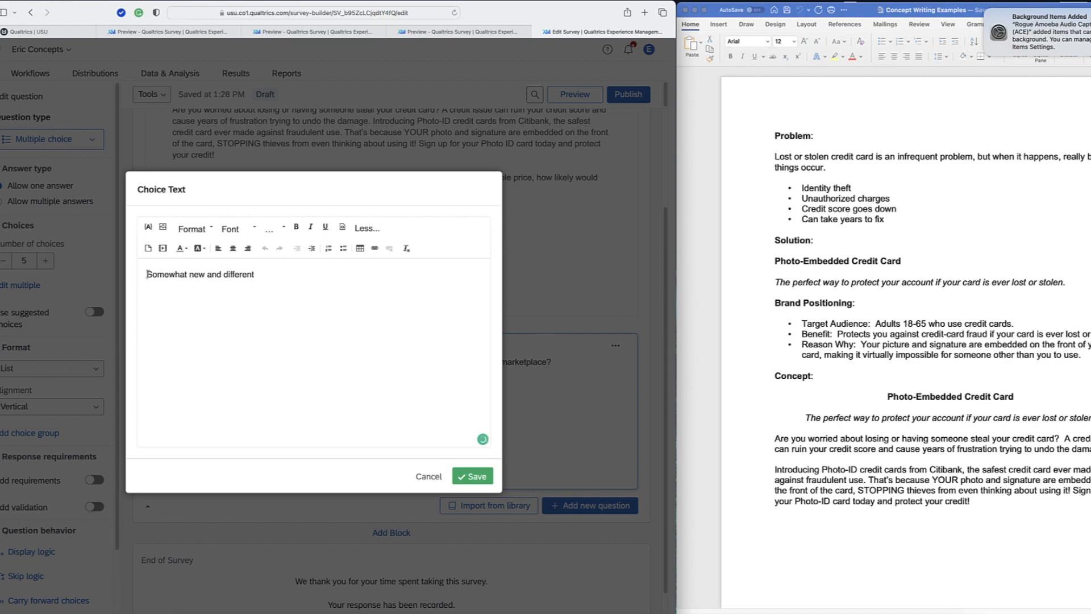
left_click_drag(145, 275, 299, 275)
left_click(238, 229)
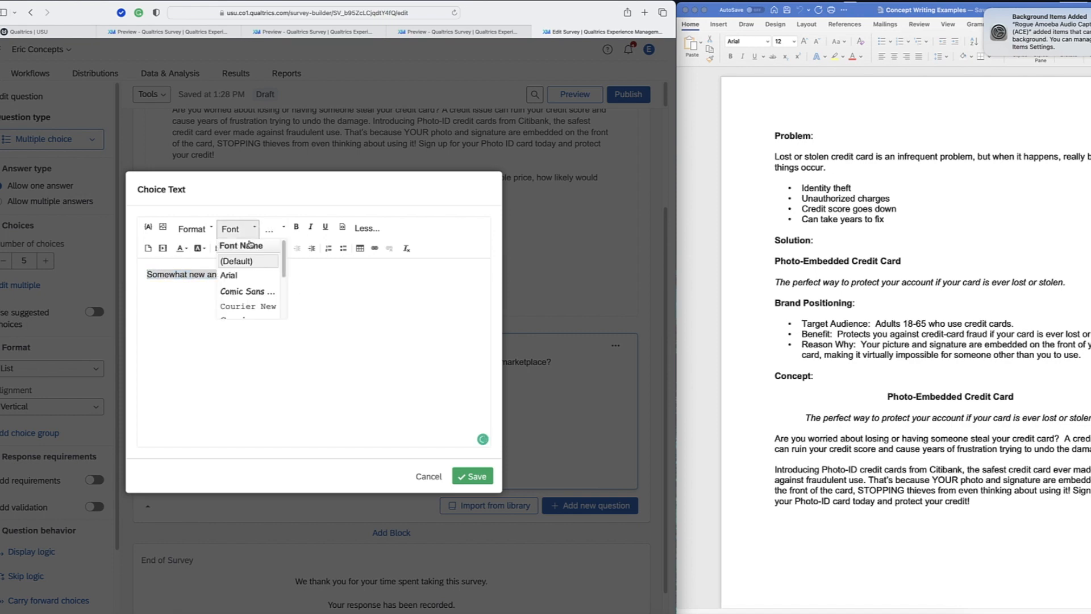
left_click(244, 276)
left_click(278, 229)
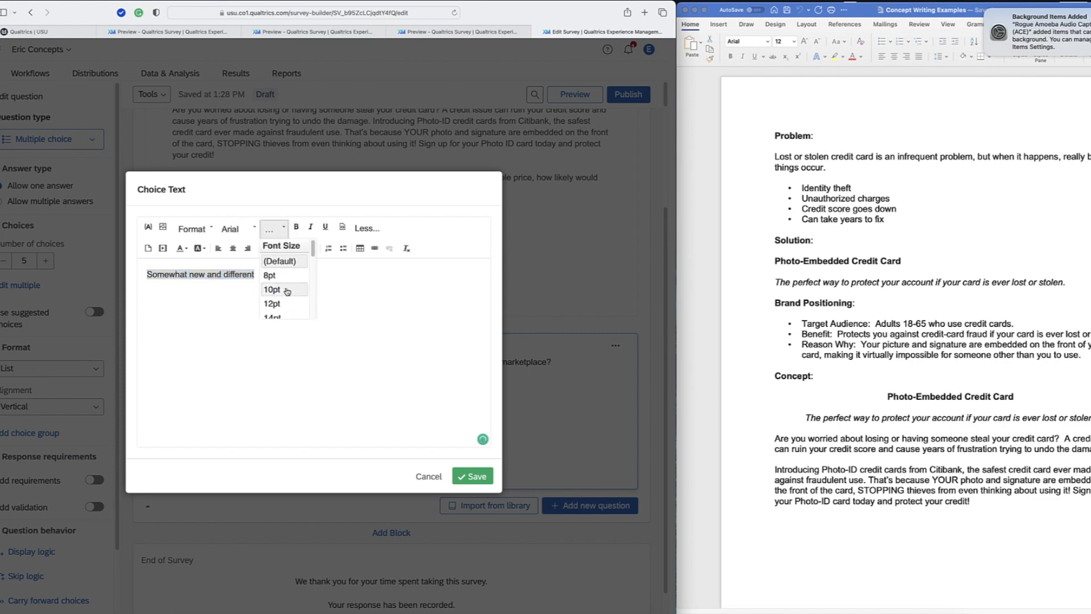
left_click(290, 300)
left_click(464, 474)
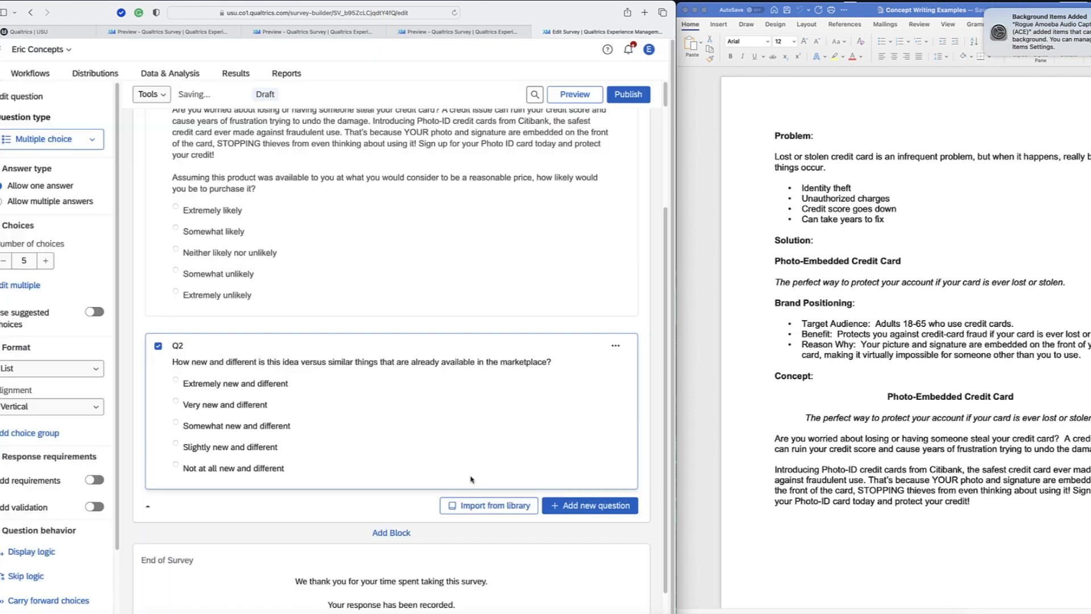
Step: Format the "Slightly new and different" choice in Arial at 12pt with the Rich Content Editor and save it
left_click(254, 450)
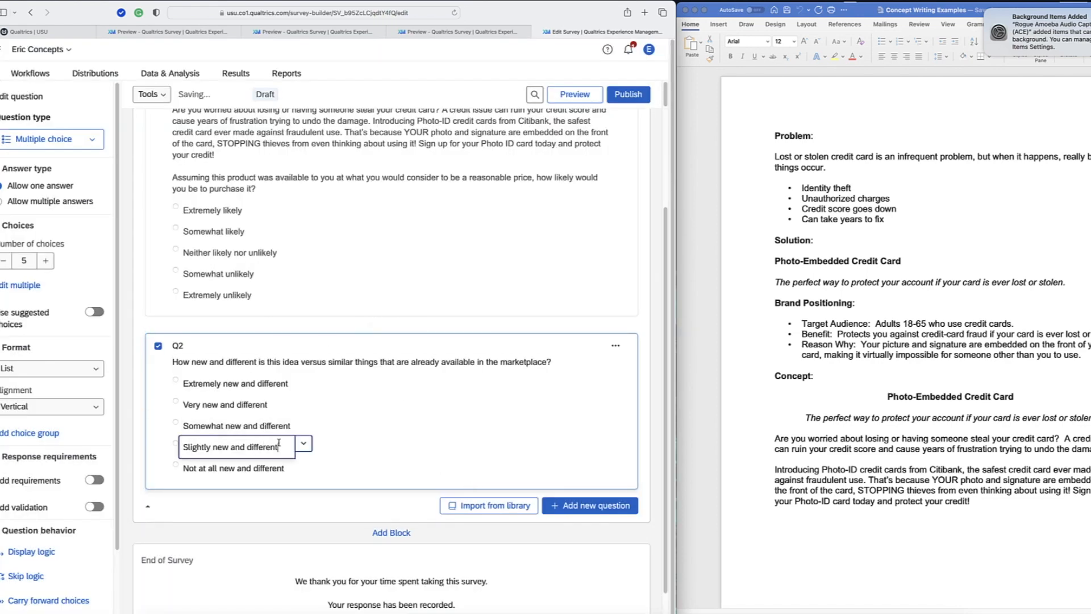
left_click(304, 443)
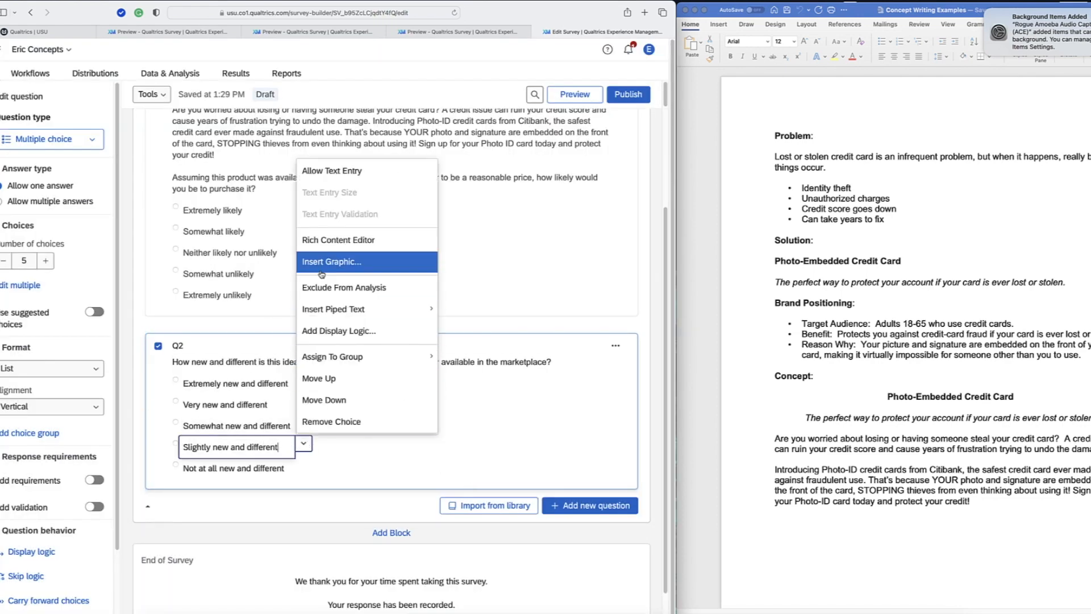
left_click(327, 240)
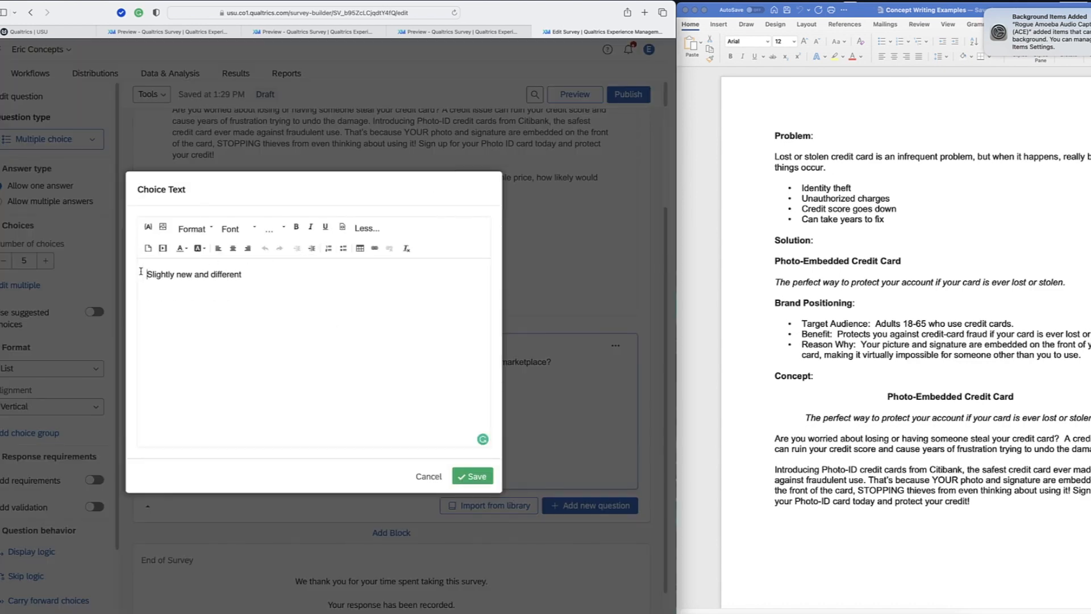
left_click_drag(146, 274, 278, 283)
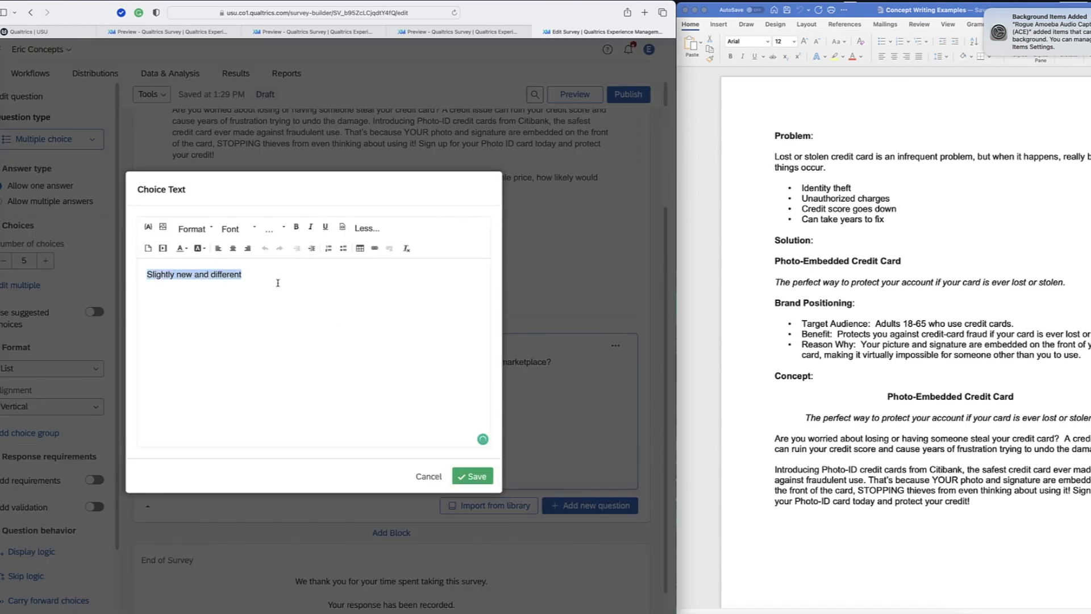
left_click(253, 230)
left_click(236, 278)
left_click(275, 229)
left_click(273, 303)
left_click(462, 477)
Step: Format the "Not at all new and different" choice in Arial at 12pt with the Rich Content Editor and save it
scroll(317, 462, "down", 1)
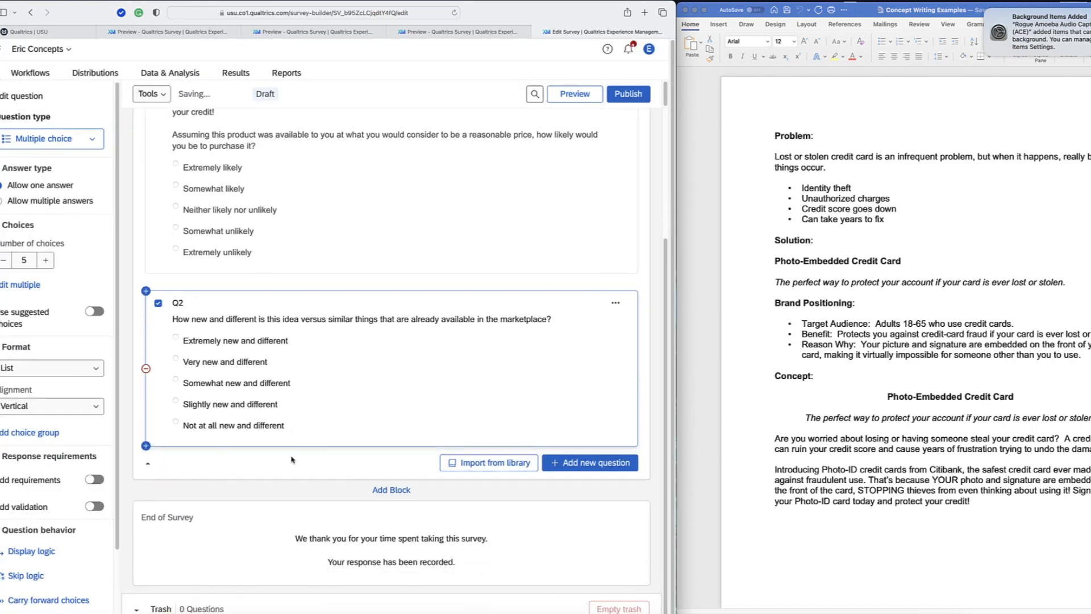
left_click(265, 428)
left_click(312, 422)
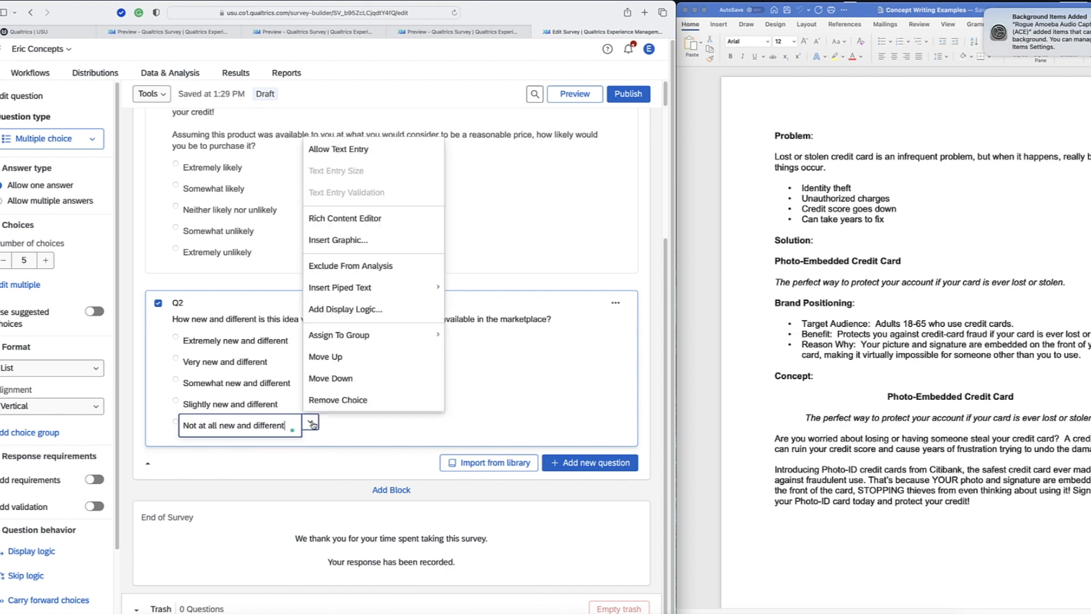
left_click(388, 220)
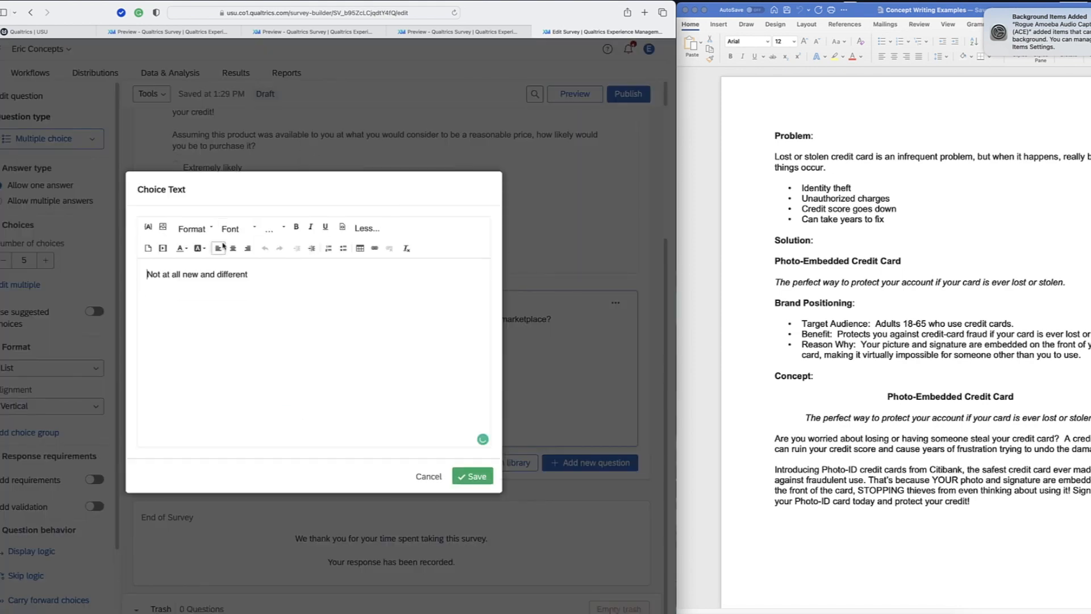
left_click_drag(142, 274, 249, 275)
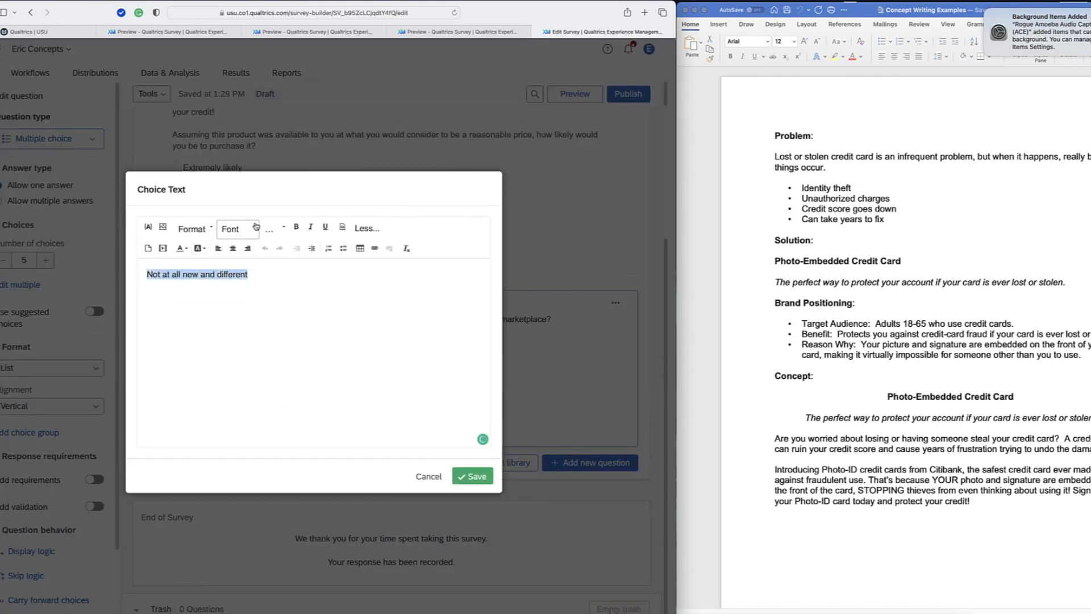
left_click(237, 229)
left_click(235, 275)
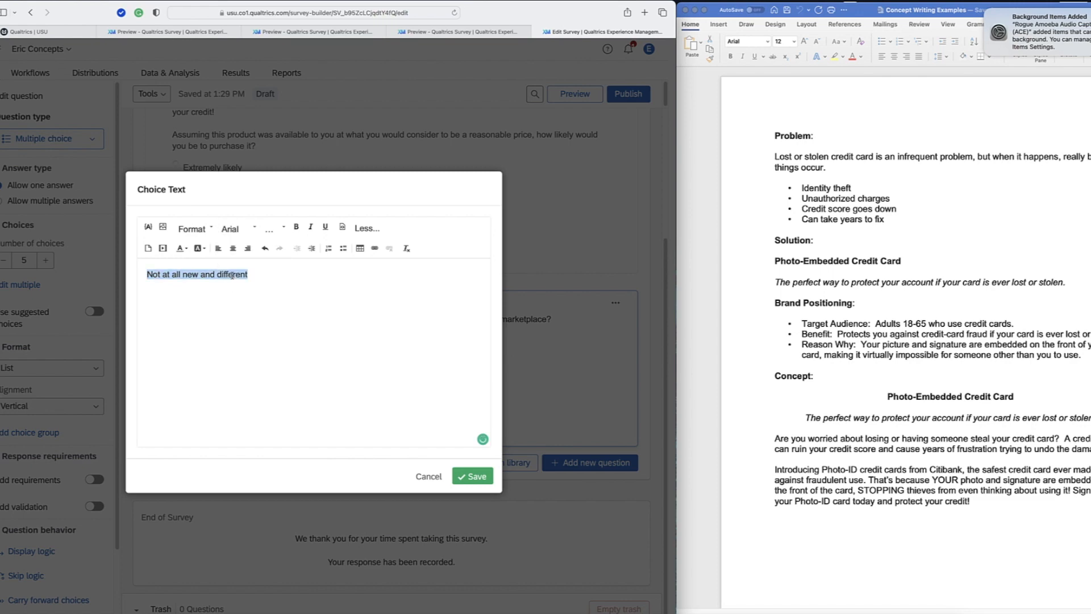
left_click(273, 228)
left_click(277, 303)
left_click(473, 476)
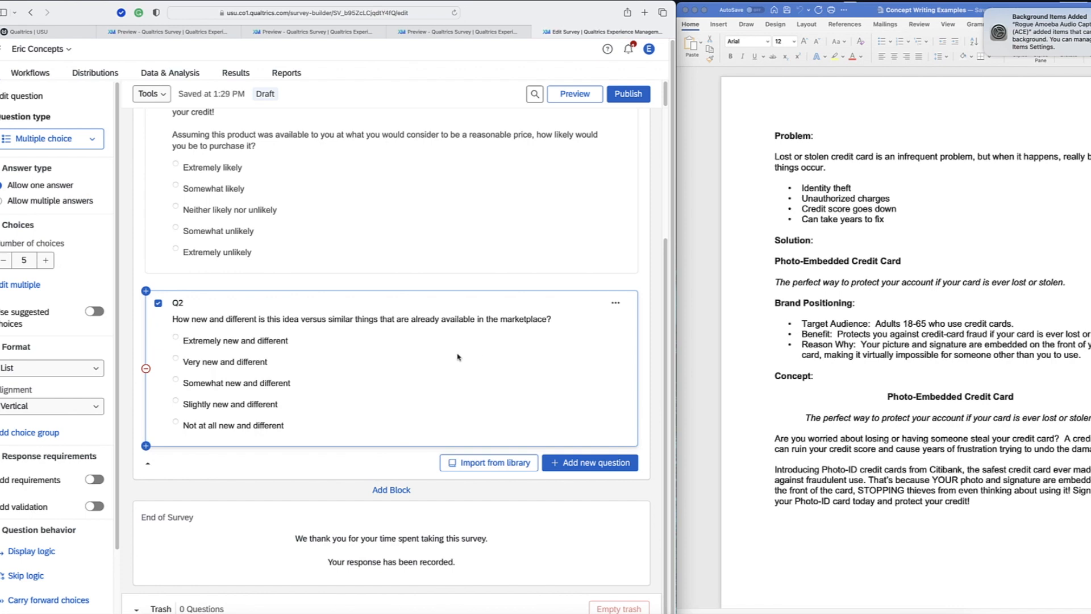
Step: Open a preview of the survey and dismiss the notice about survey preview links
scroll(458, 365, "up", 3)
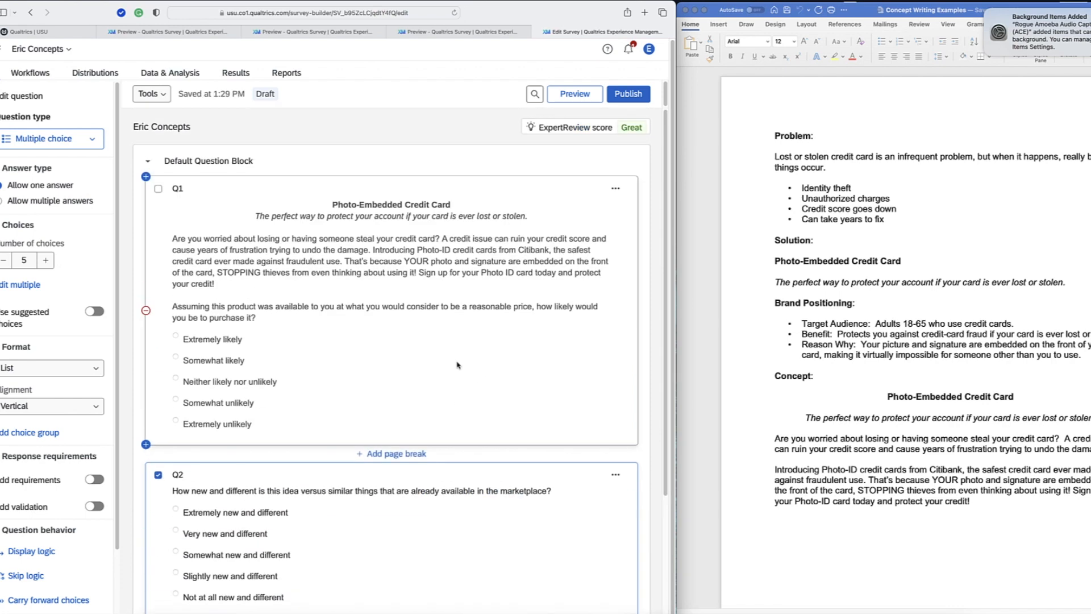
scroll(458, 365, "down", 3)
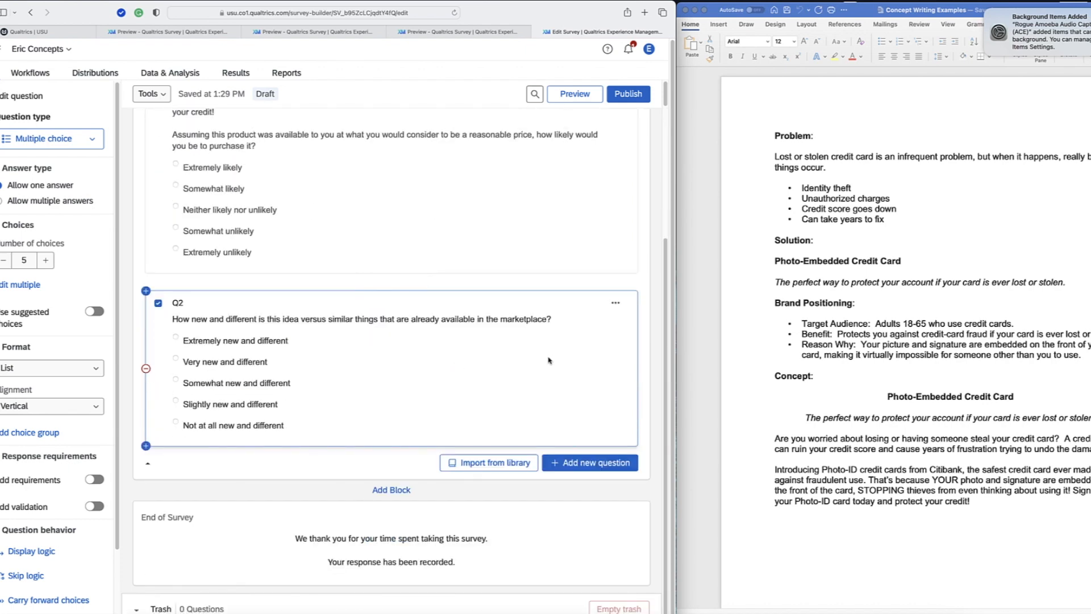
scroll(555, 364, "up", 3)
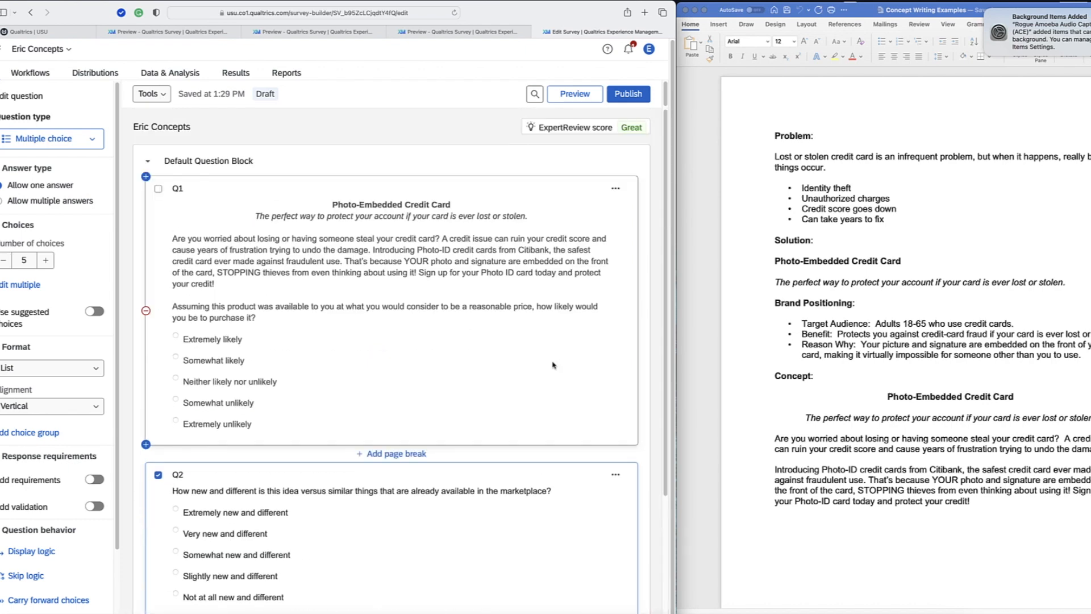
left_click(574, 96)
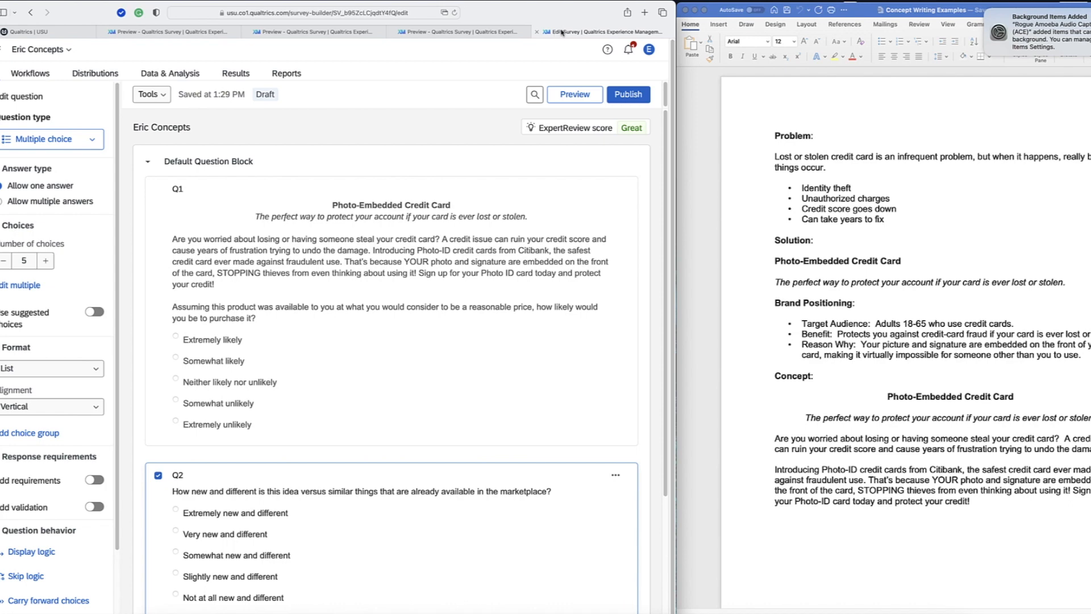
left_click(425, 32)
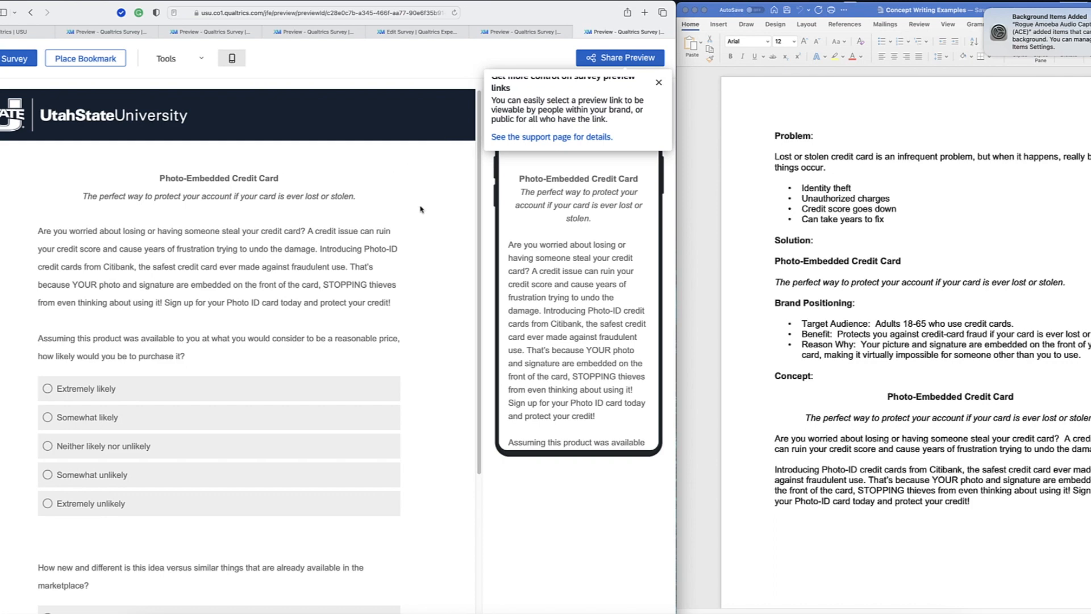
left_click(659, 83)
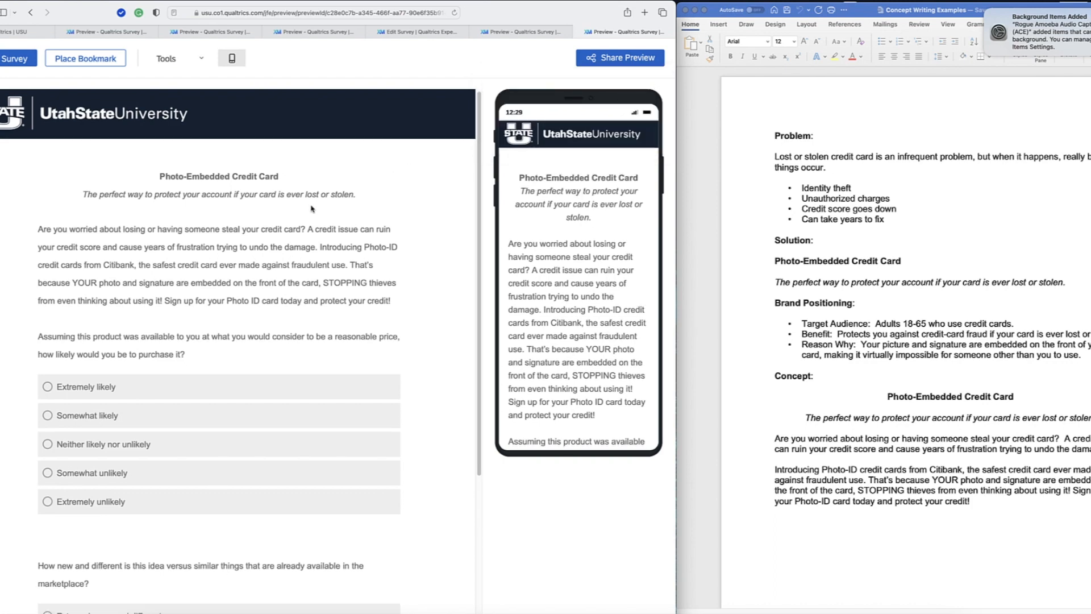
Step: Examine the purchase-likelihood and new-and-different questions in both the desktop and mobile previews
scroll(311, 209, "down", 3)
scroll(312, 209, "down", 1)
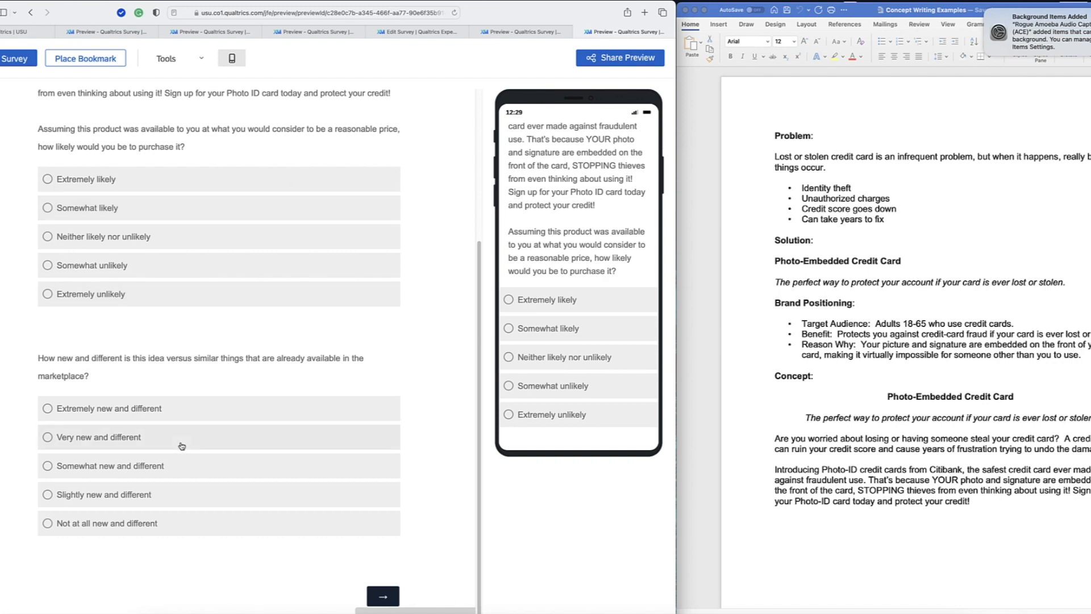
scroll(234, 318, "up", 5)
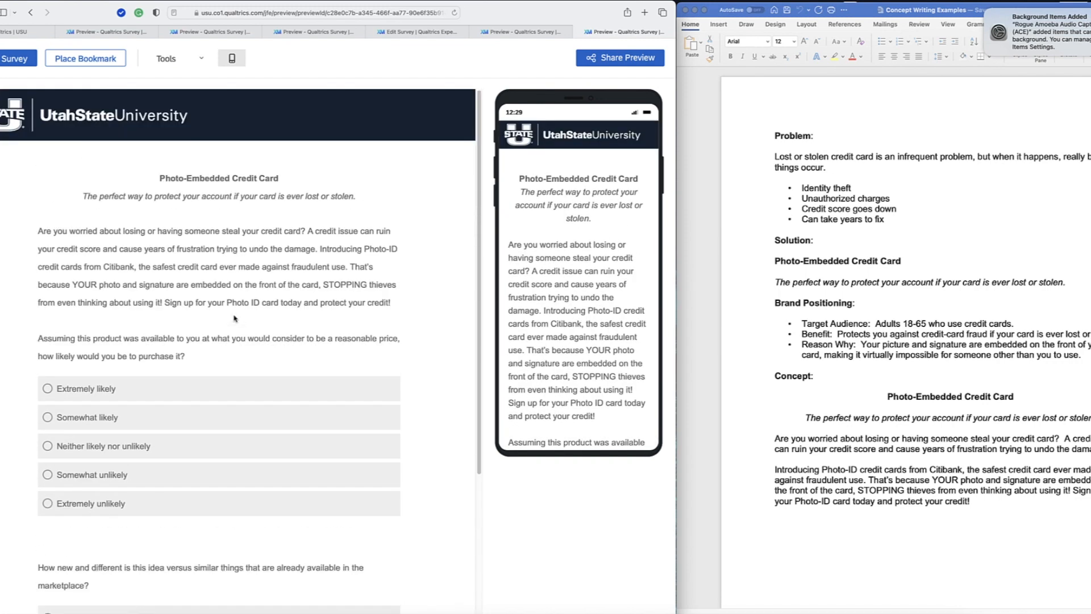
scroll(564, 347, "down", 5)
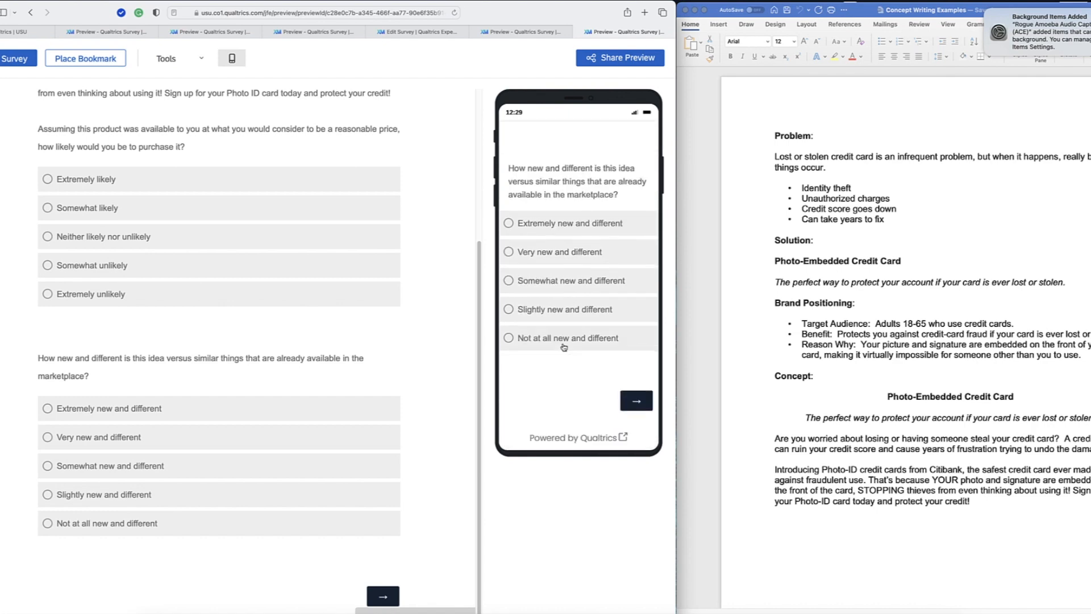
scroll(563, 347, "up", 3)
scroll(563, 347, "down", 3)
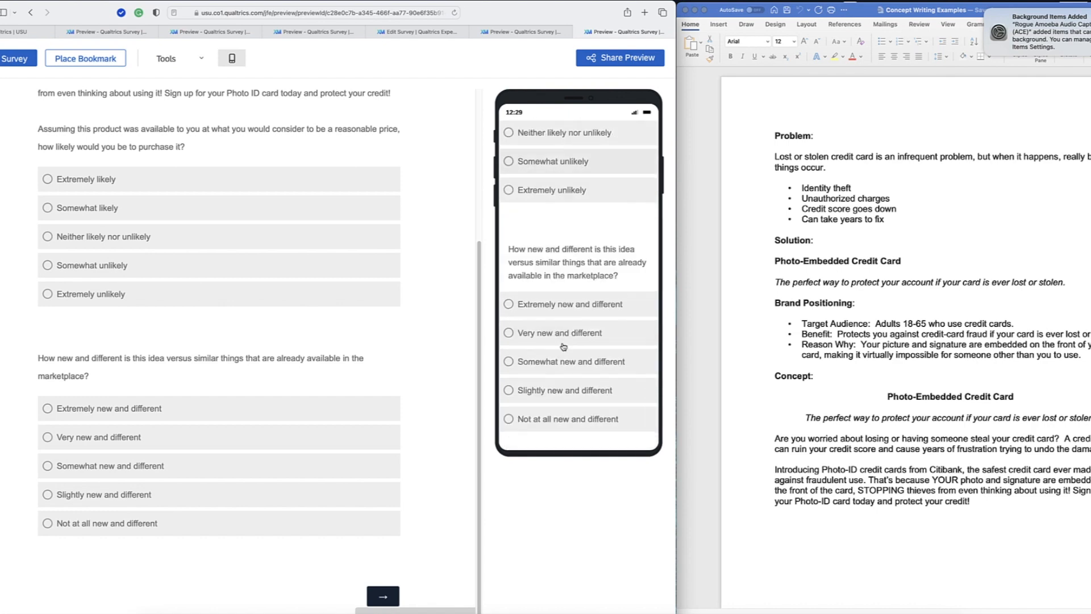
scroll(563, 345, "up", 5)
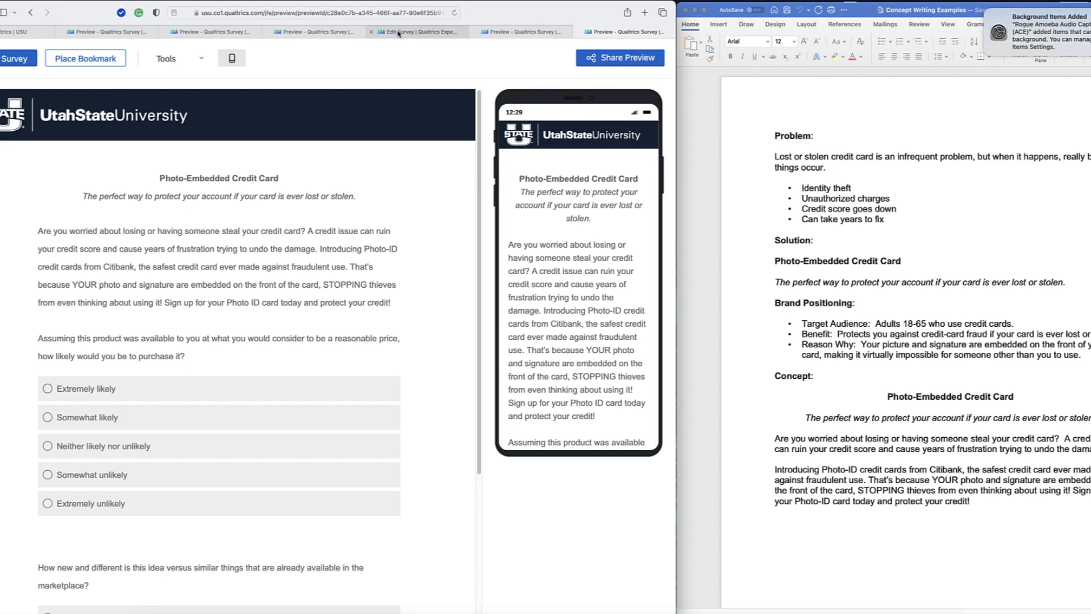
Step: Return to the survey editor, copy the Default Question Block as a new block named "2", and check its duplicated questions
left_click(399, 32)
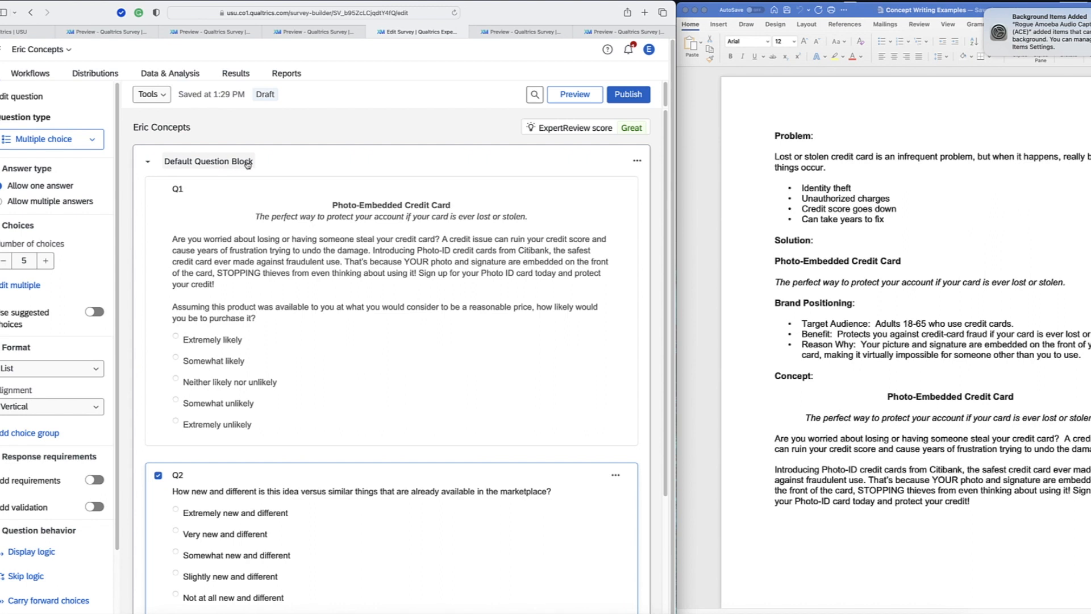
left_click(638, 163)
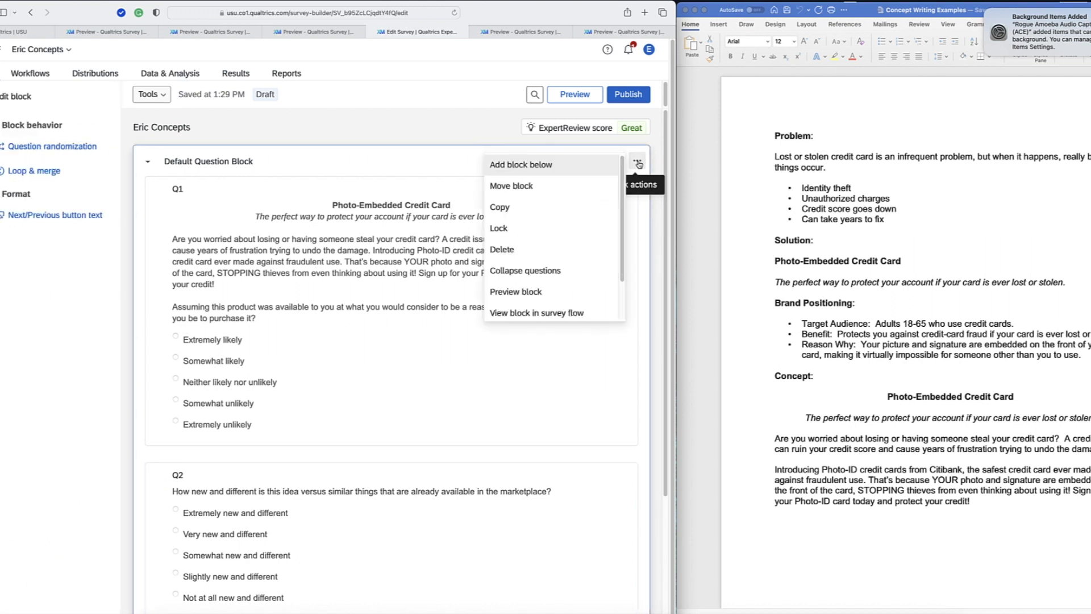
left_click(500, 208)
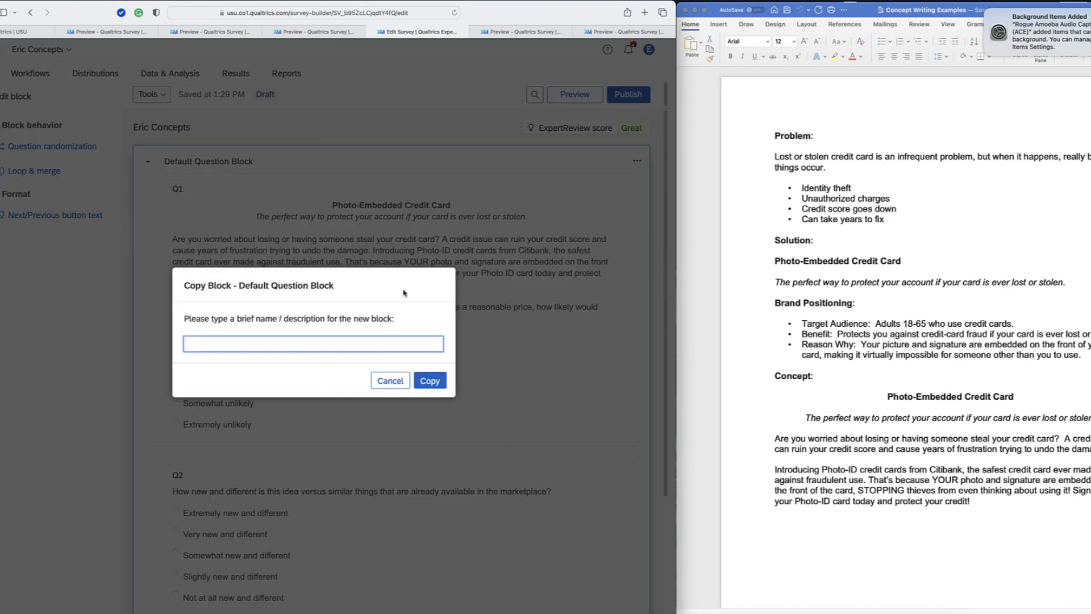
type("2")
left_click(429, 380)
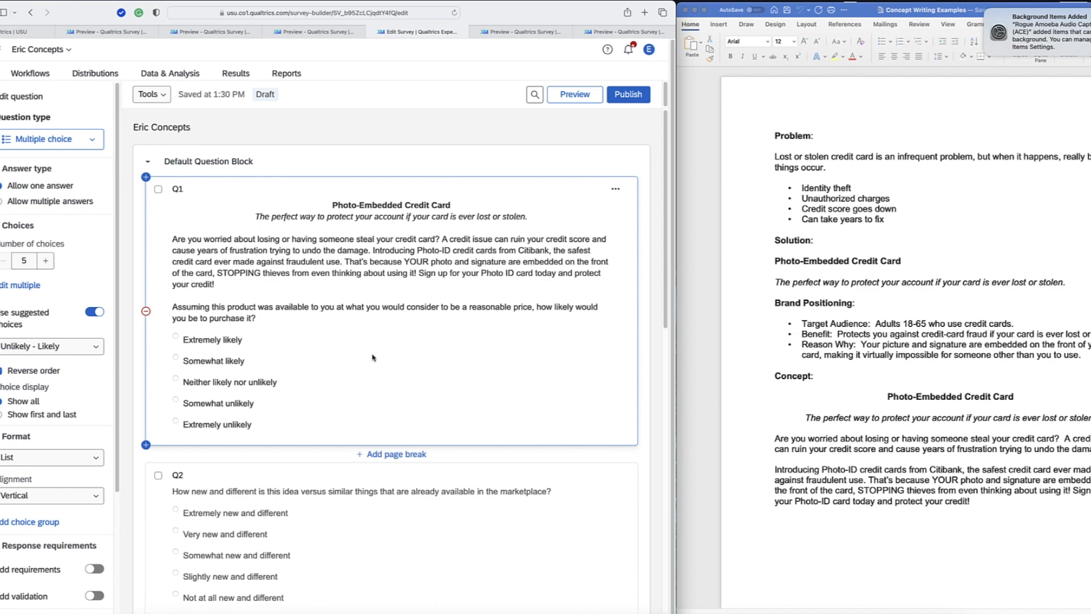
scroll(370, 358, "down", 6)
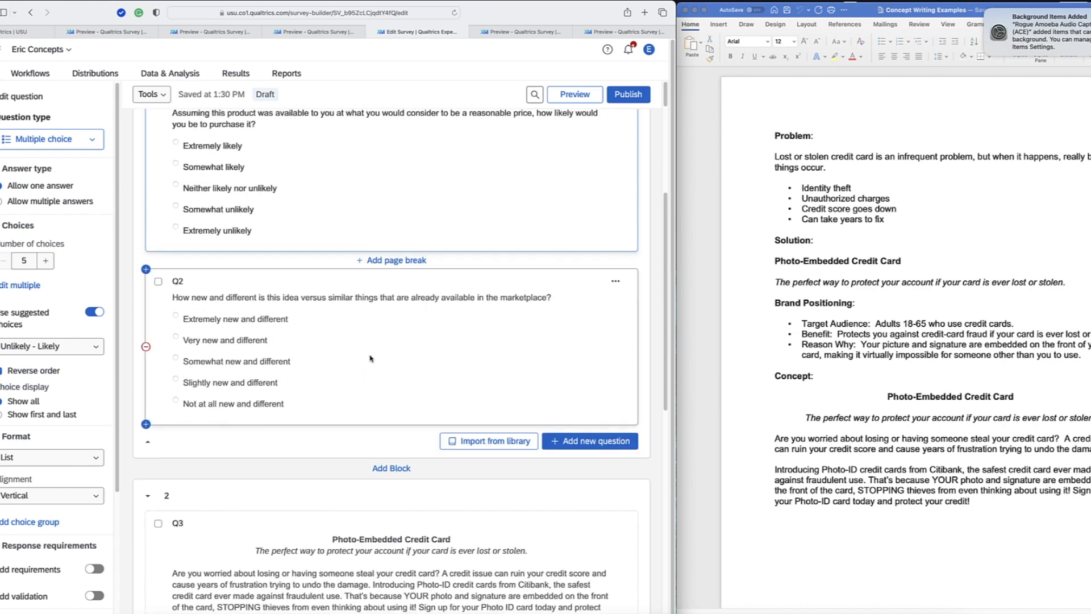
scroll(370, 358, "down", 4)
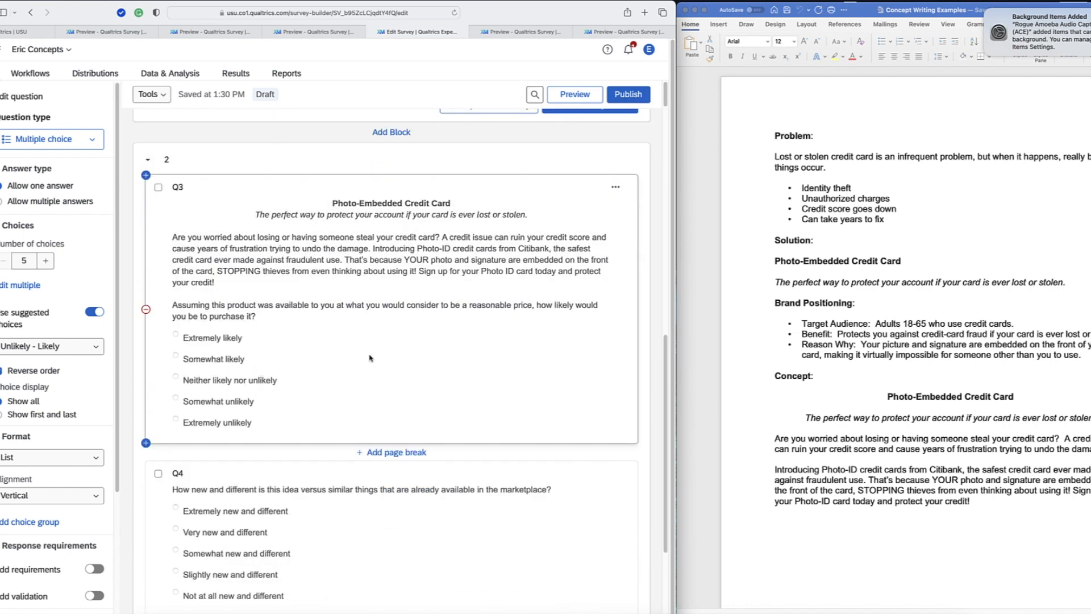
scroll(370, 358, "down", 3)
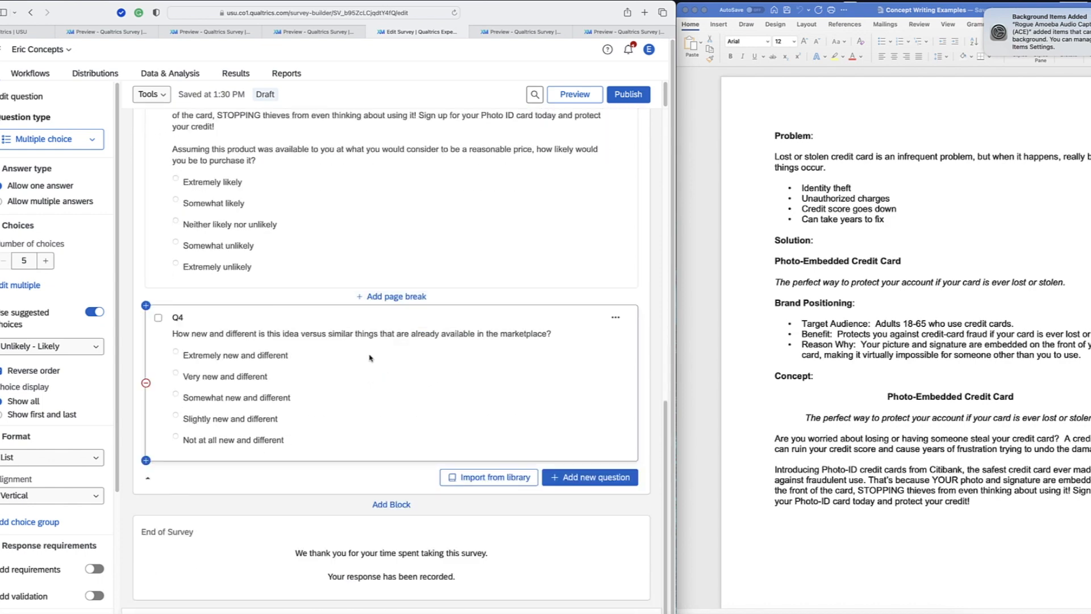
Step: Switch to the Word document and copy the Bread Fresh concept, from the BREAD FRESH title through "Your family will love it!"
scroll(370, 358, "up", 5)
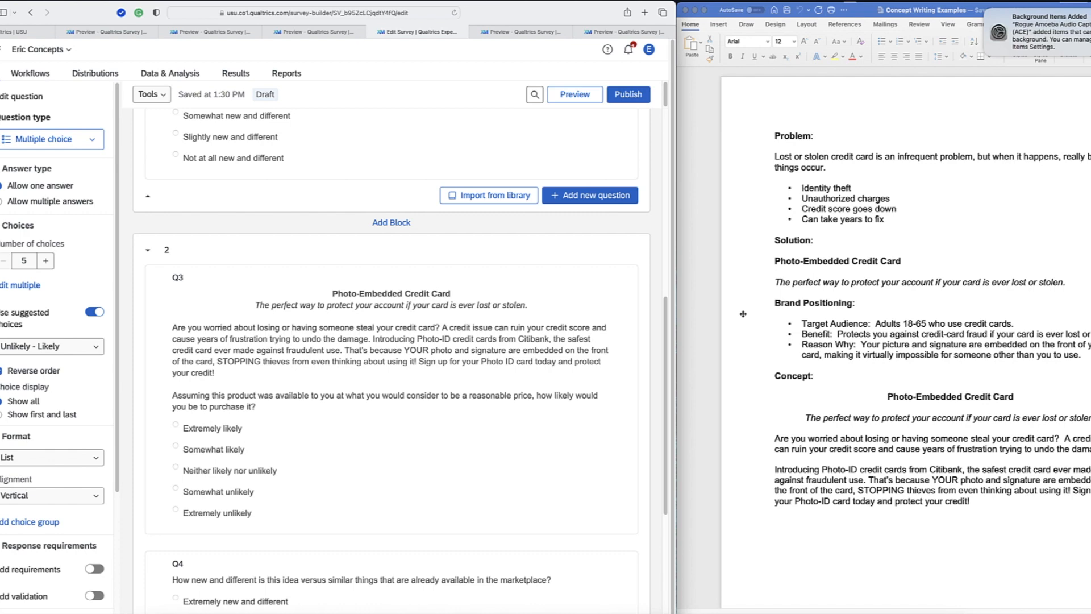
scroll(751, 313, "down", 5)
scroll(750, 313, "down", 15)
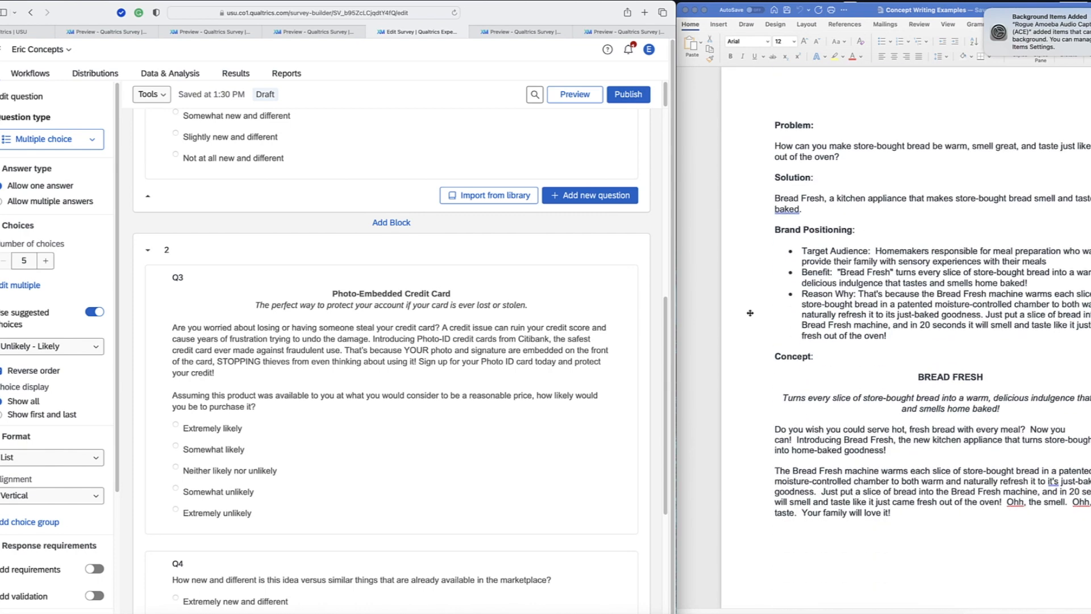
scroll(750, 313, "down", 2)
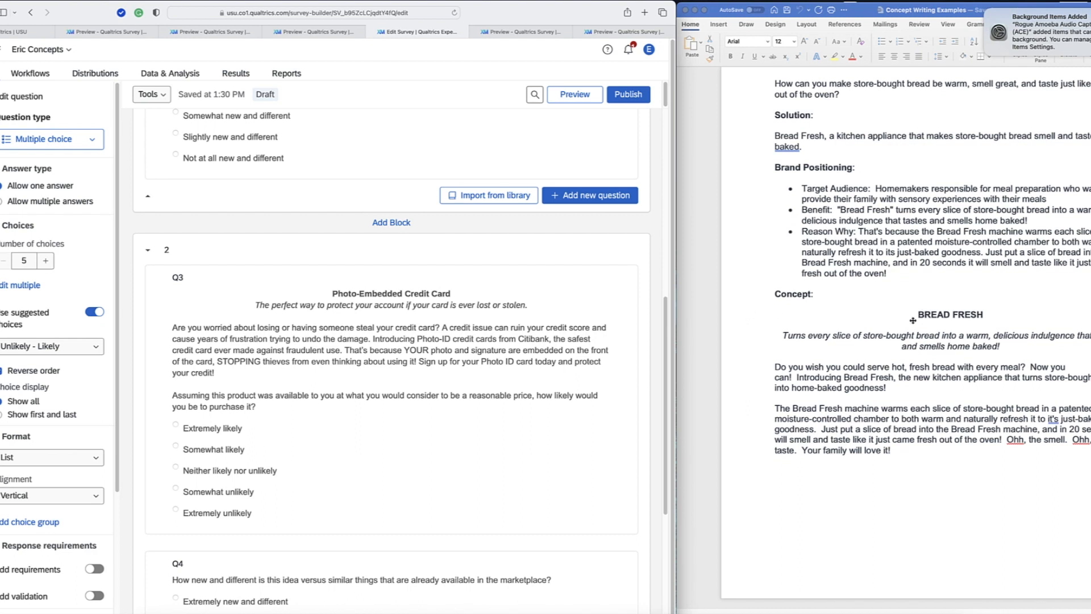
left_click(918, 316)
left_click_drag(918, 317, 983, 453)
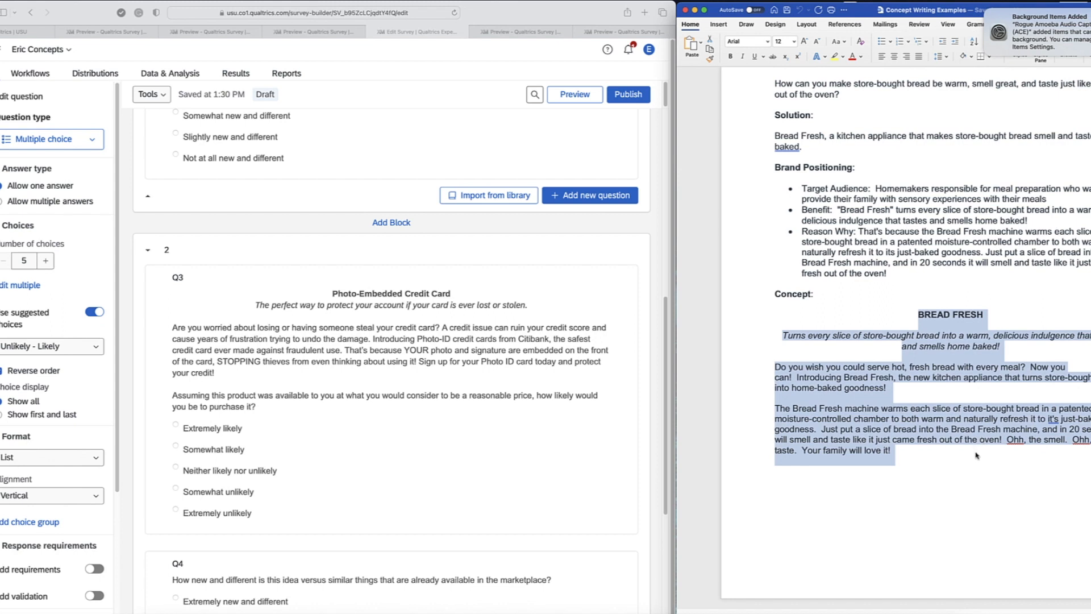
Step: Replace the Photo-Embedded Credit Card concept in Q3 with the copied Bread Fresh text, keeping the purchase-likelihood question
left_click(360, 312)
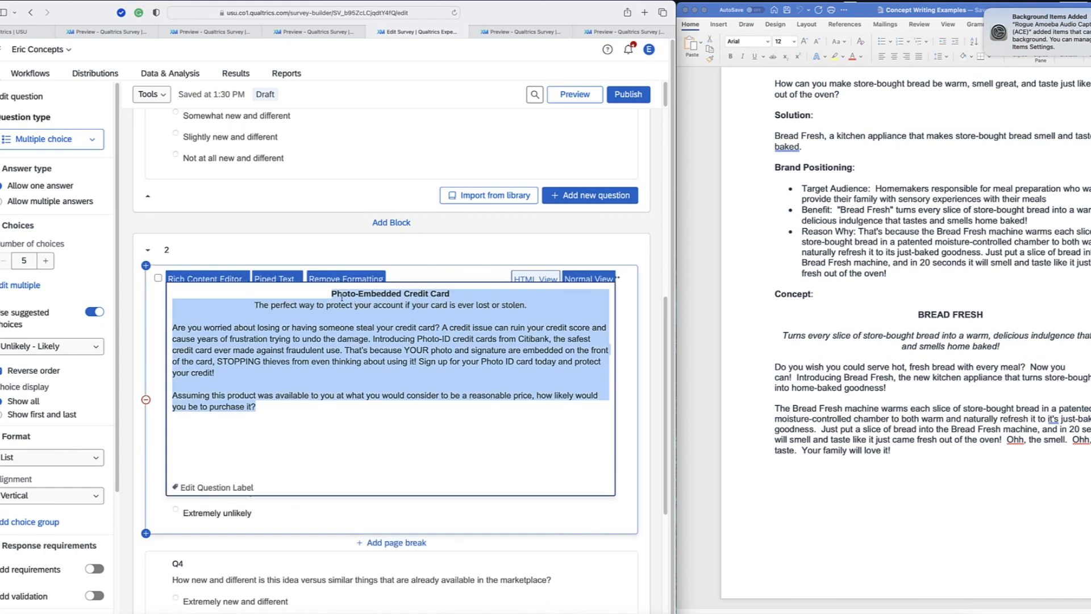
left_click(328, 295)
left_click_drag(331, 292, 260, 367)
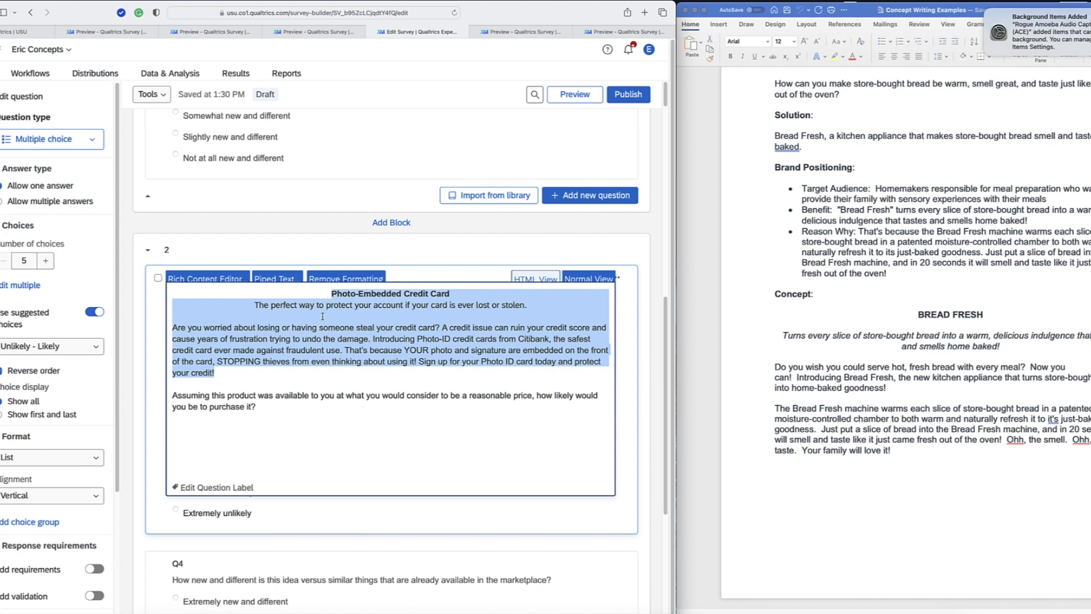
key("BackSpace")
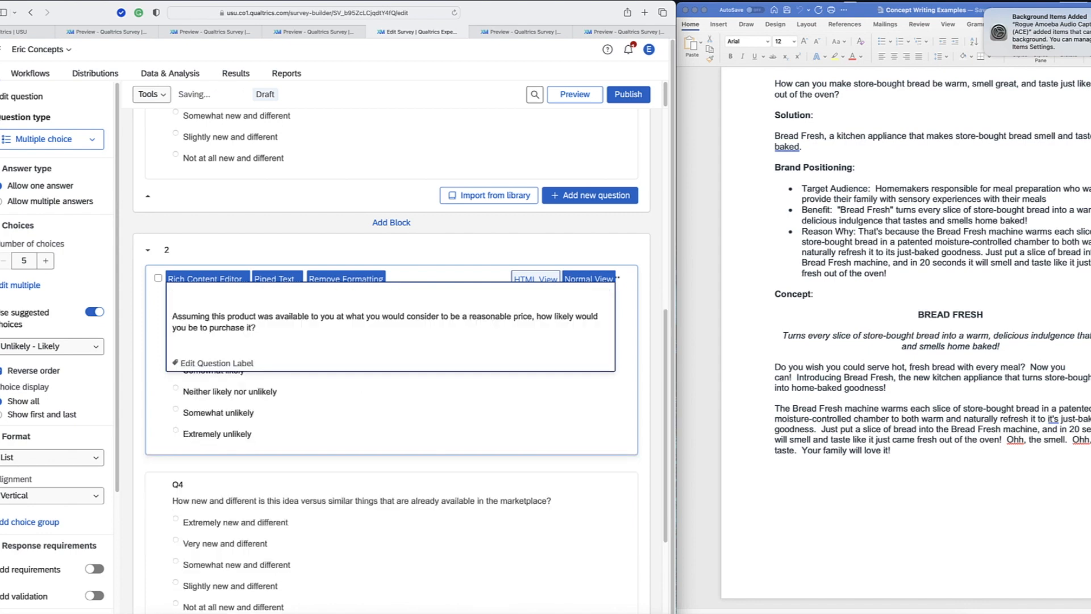
key("super+v")
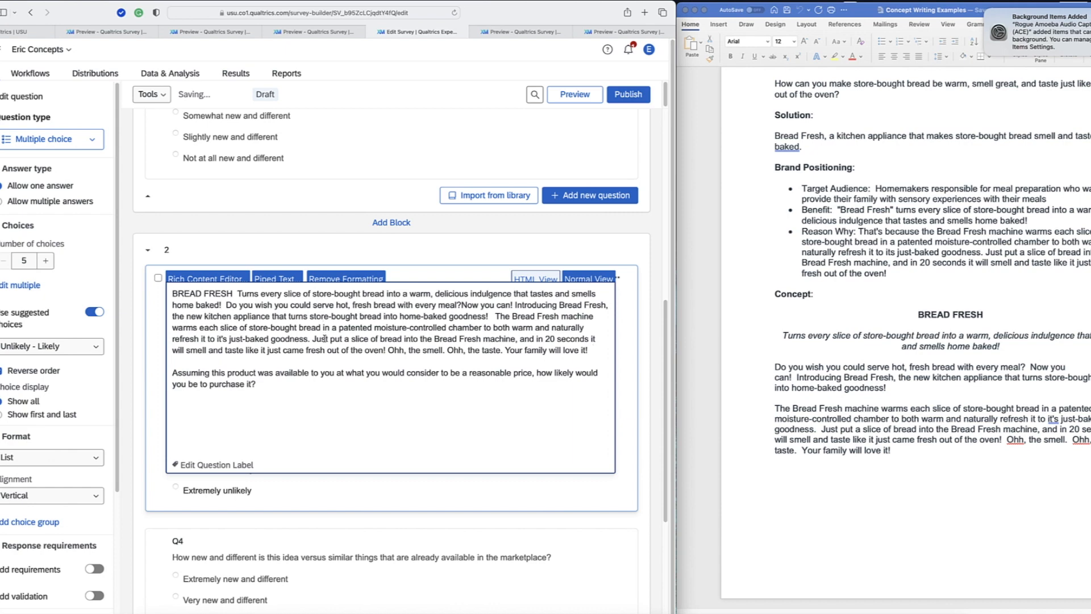
Step: Put the BREAD FRESH title in Q3 on its own line and add a blank line after the "smells home baked!" tagline
left_click(237, 293)
key("Return")
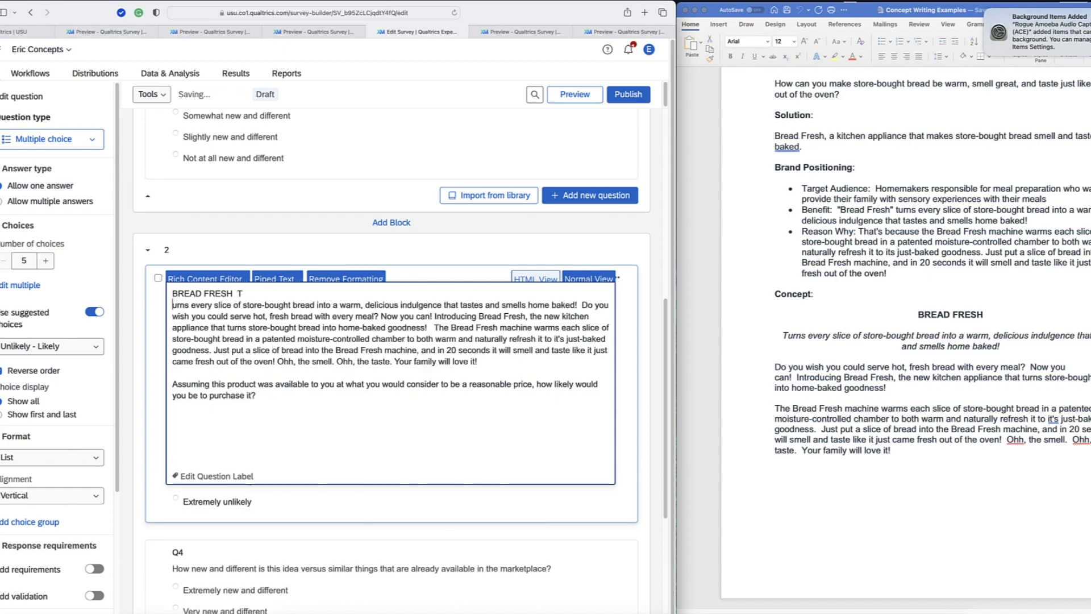
key("BackSpace")
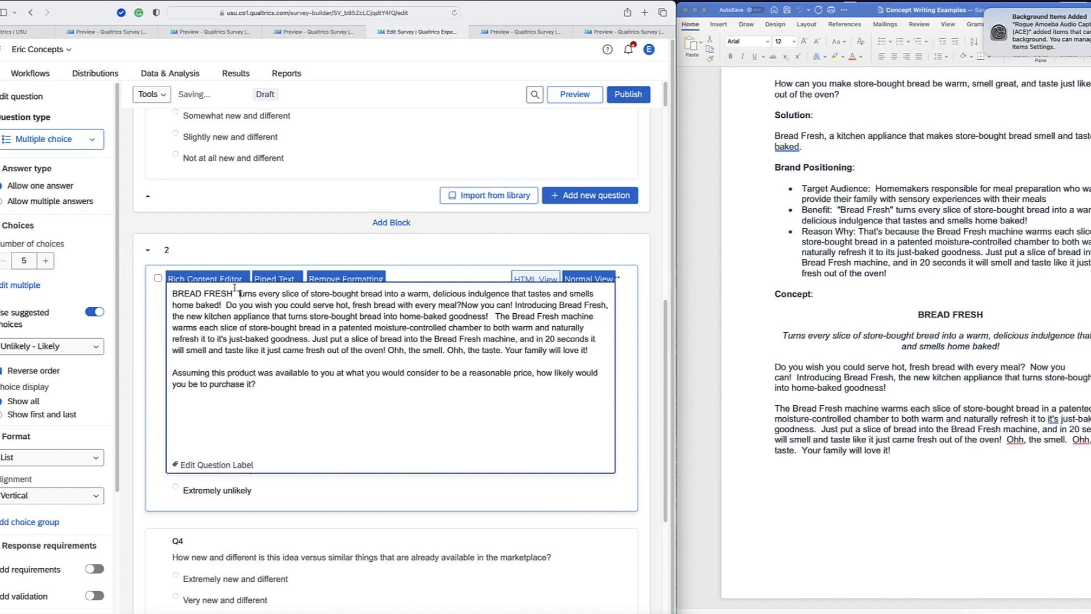
key("Return")
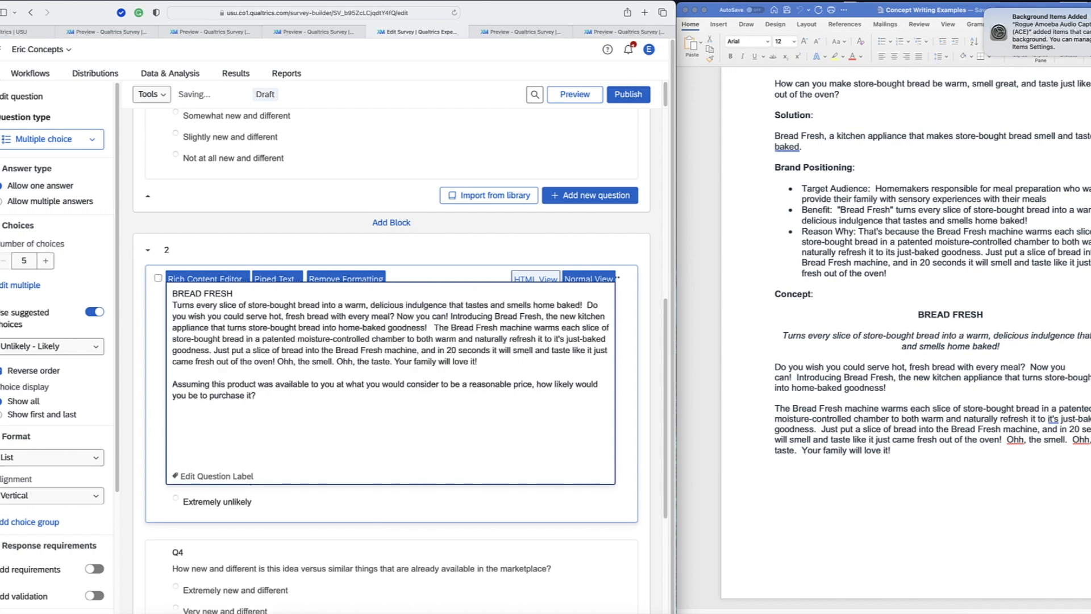
left_click(587, 305)
key("Return")
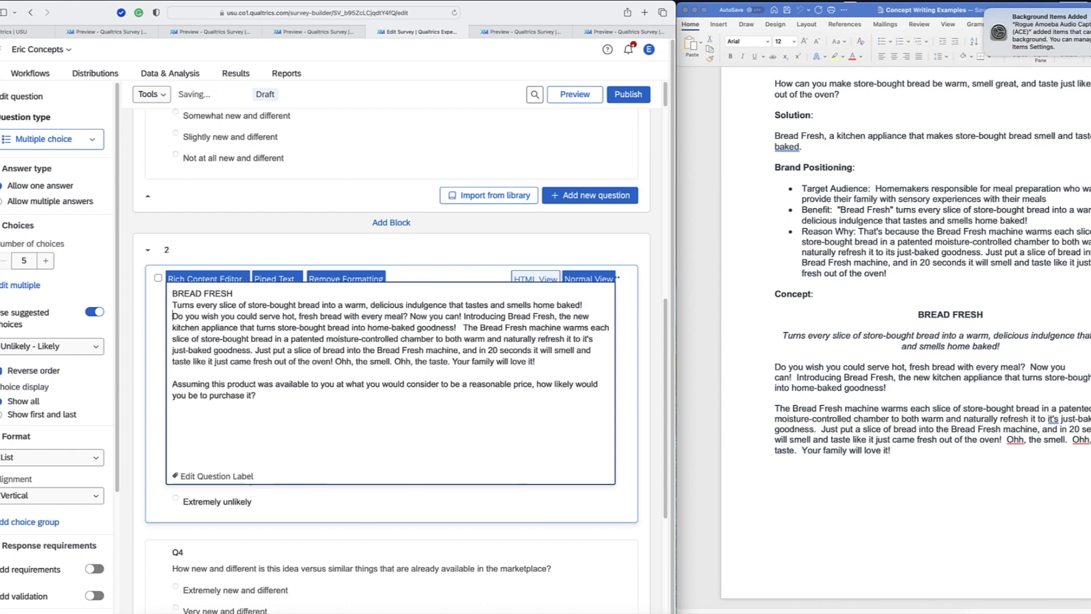
key("Return")
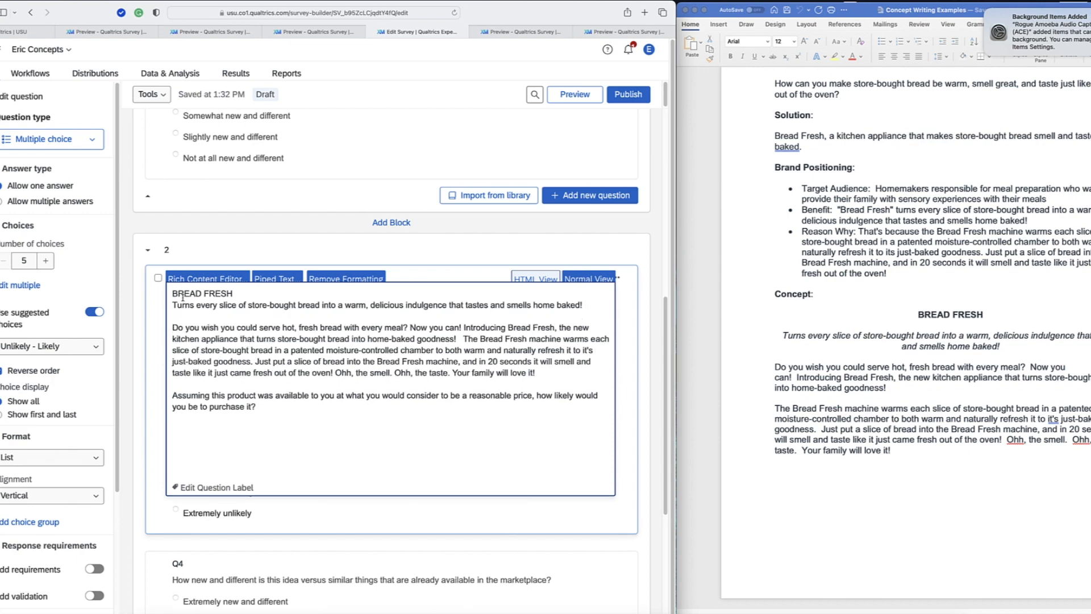
Step: Open Q3 in the Rich Content Editor and set the BREAD FRESH title's font size to 12pt
left_click(205, 279)
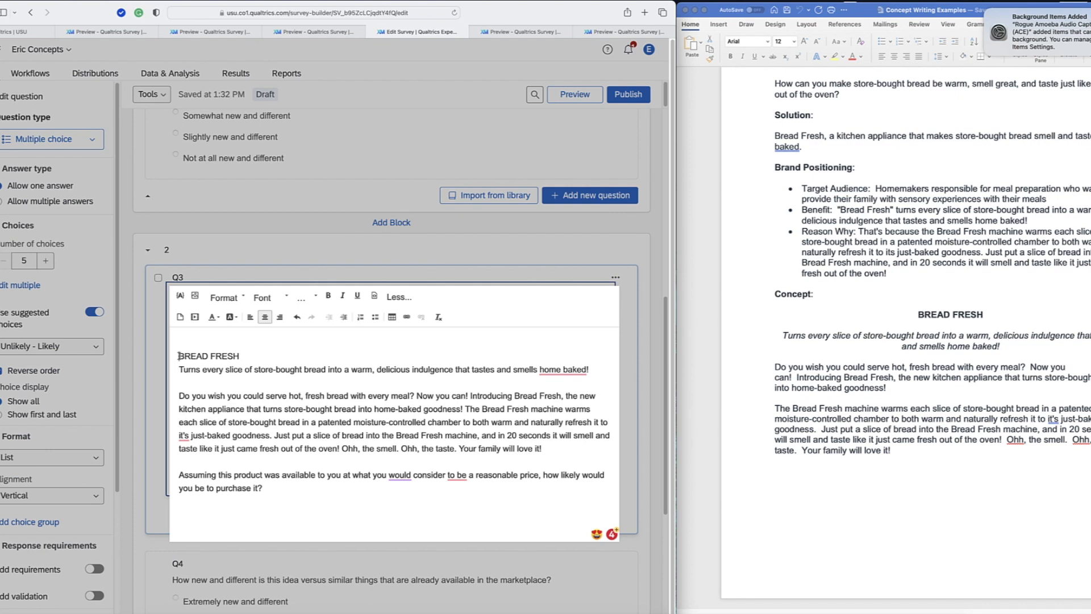
left_click_drag(180, 356, 244, 360)
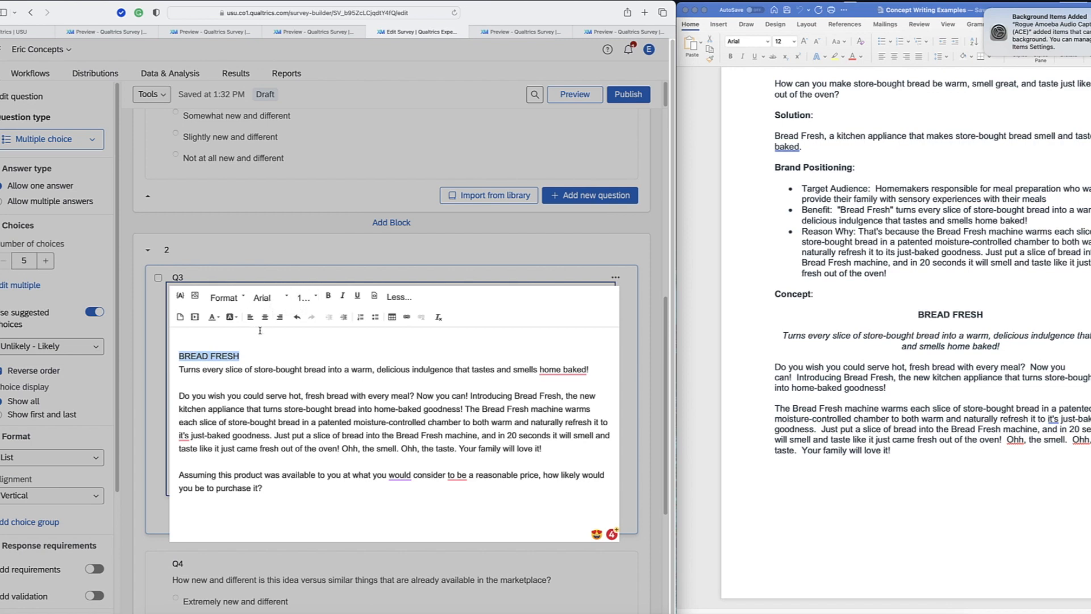
left_click(317, 296)
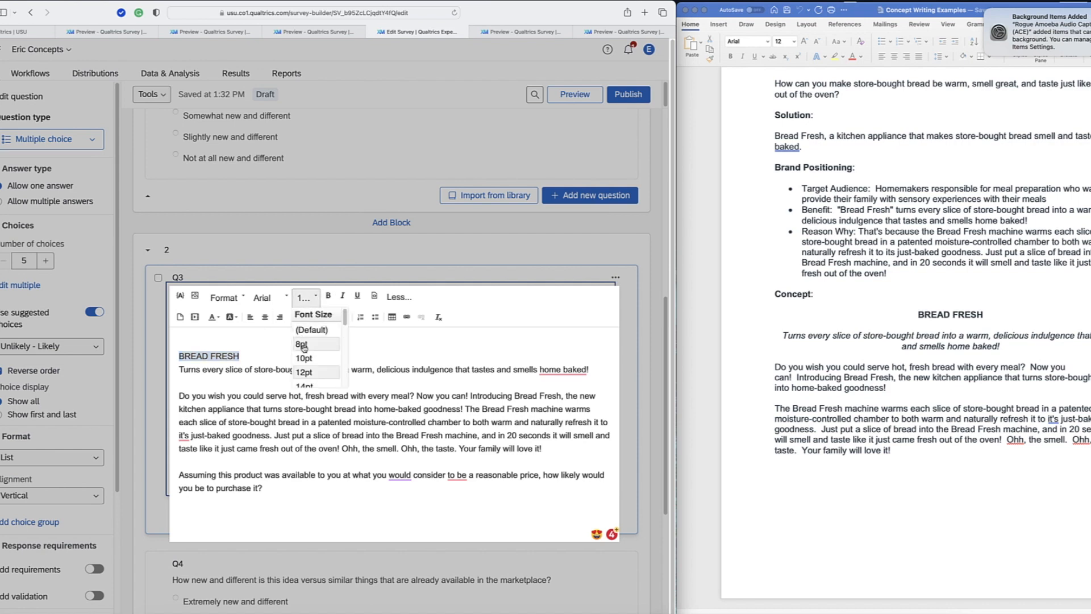
left_click(303, 374)
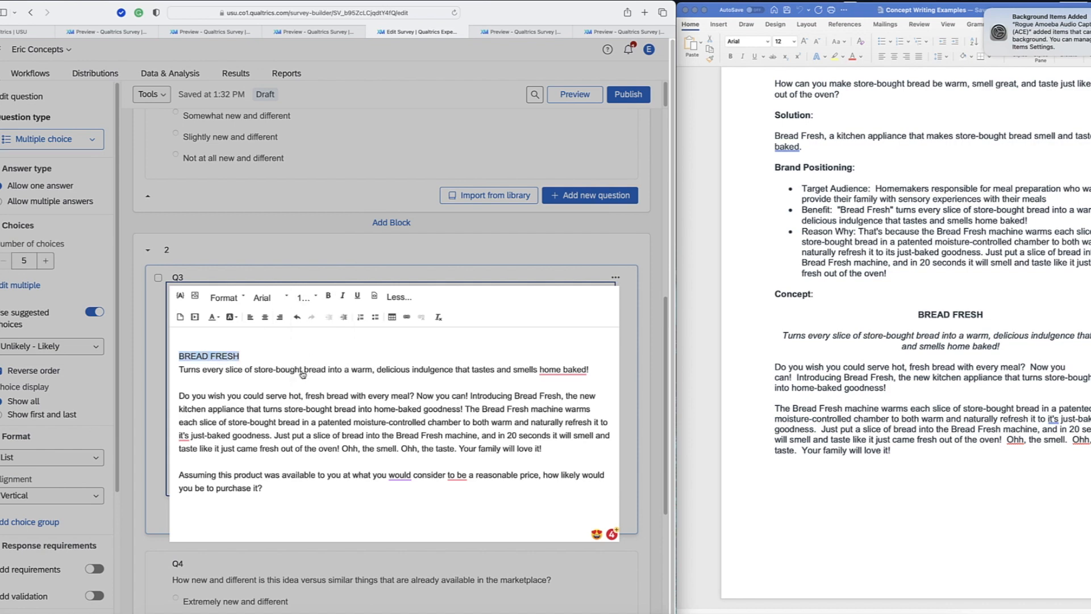
Step: Center and bold the BREAD FRESH title in Q3, and italicize and center the "Turns every slice of store-bought bread" tagline
left_click(266, 320)
left_click(328, 295)
left_click_drag(179, 356, 594, 355)
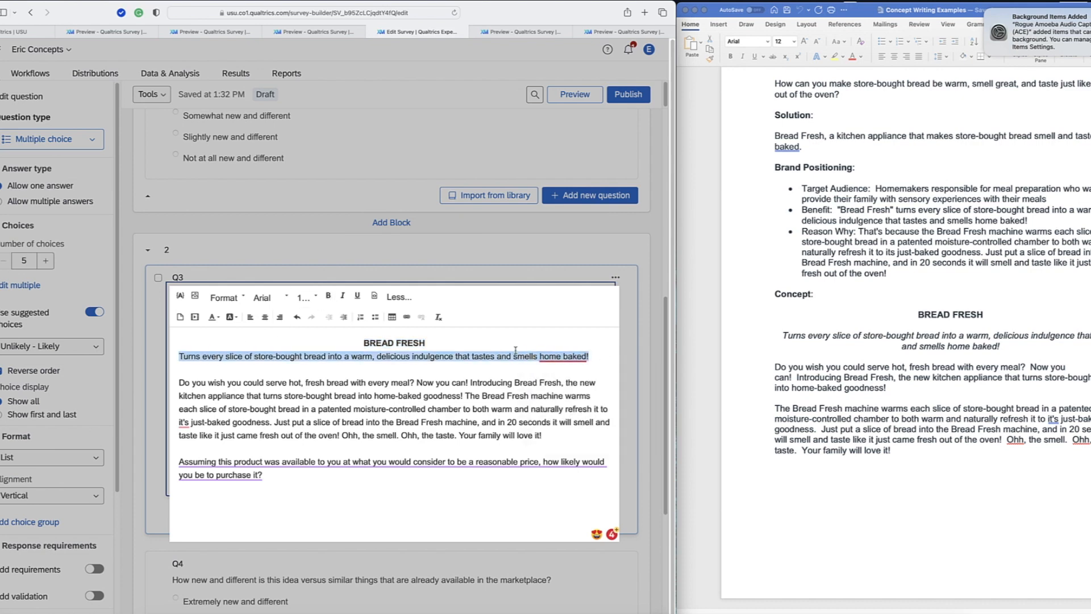
left_click(344, 296)
left_click(264, 319)
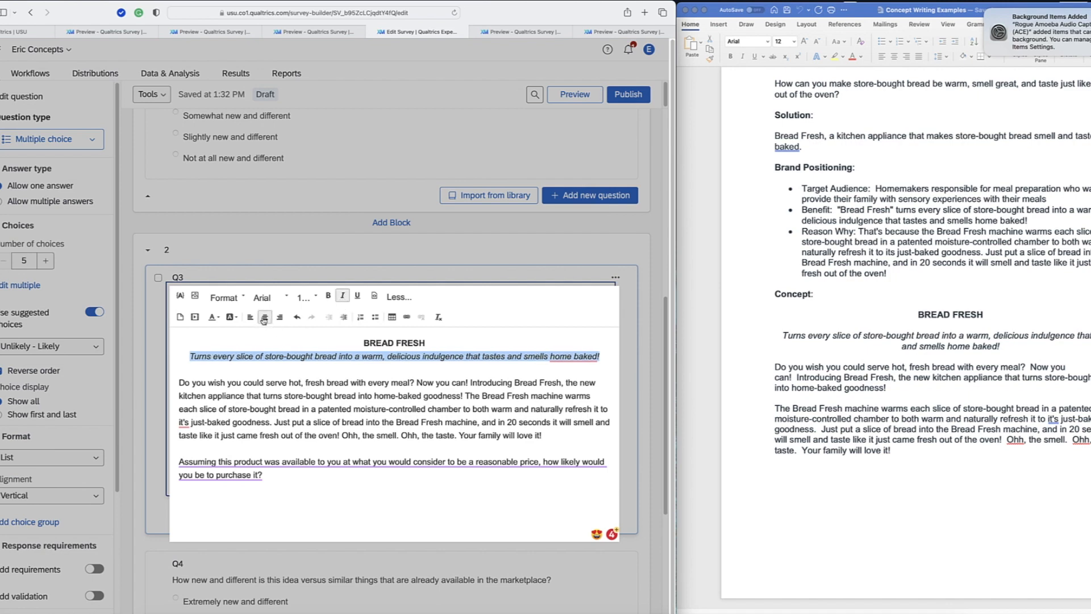
Step: Correct "home baked" to "home-baked" in the Q3 tagline and close the Rich Content Editor
left_click(572, 369)
mouse_move(573, 357)
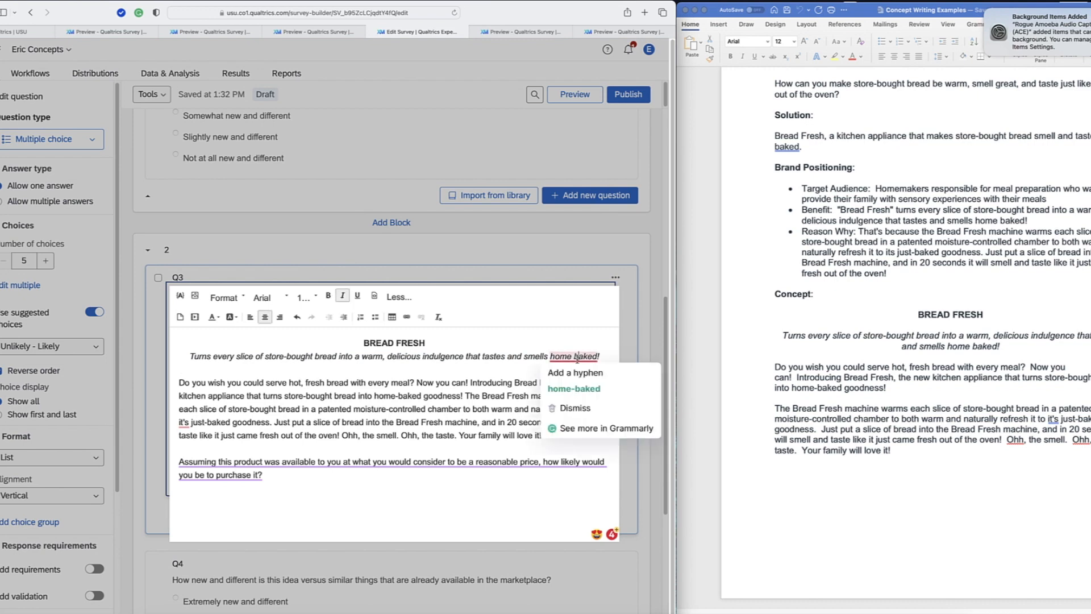
left_click(571, 390)
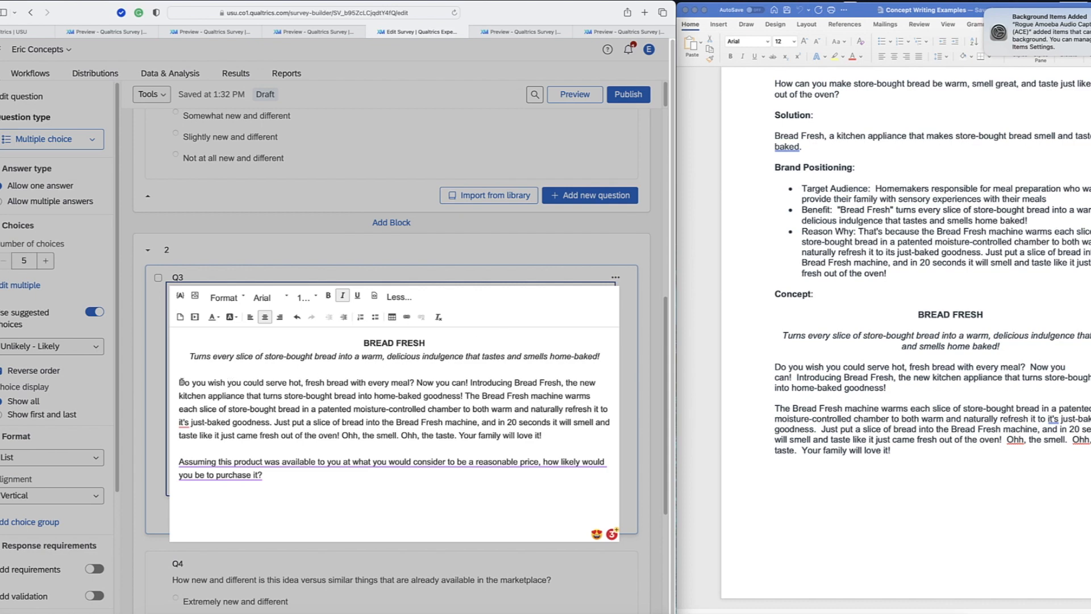
left_click_drag(178, 382, 569, 436)
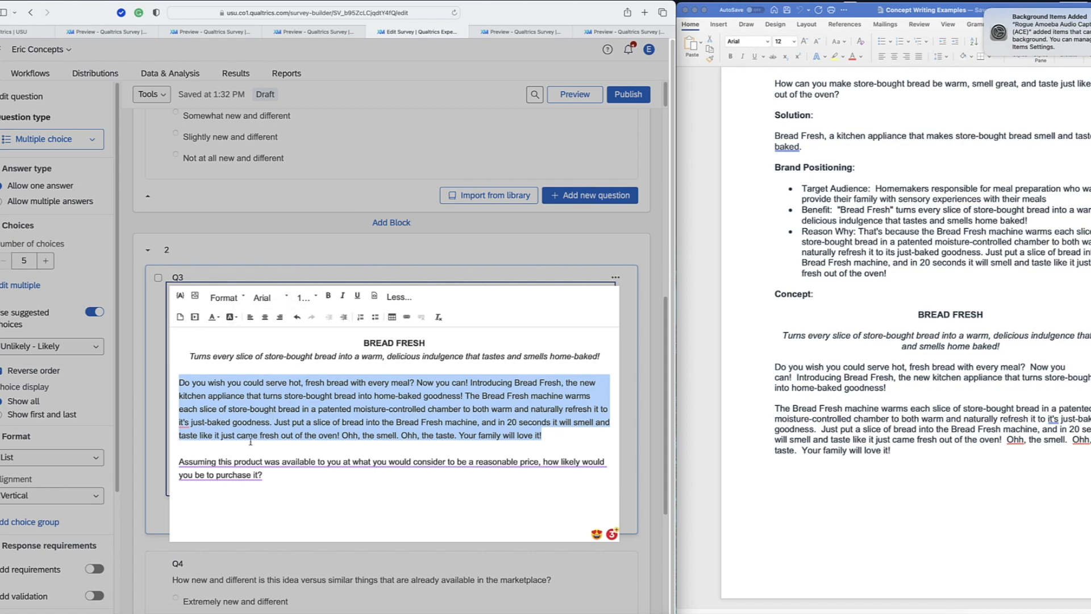
left_click(280, 462)
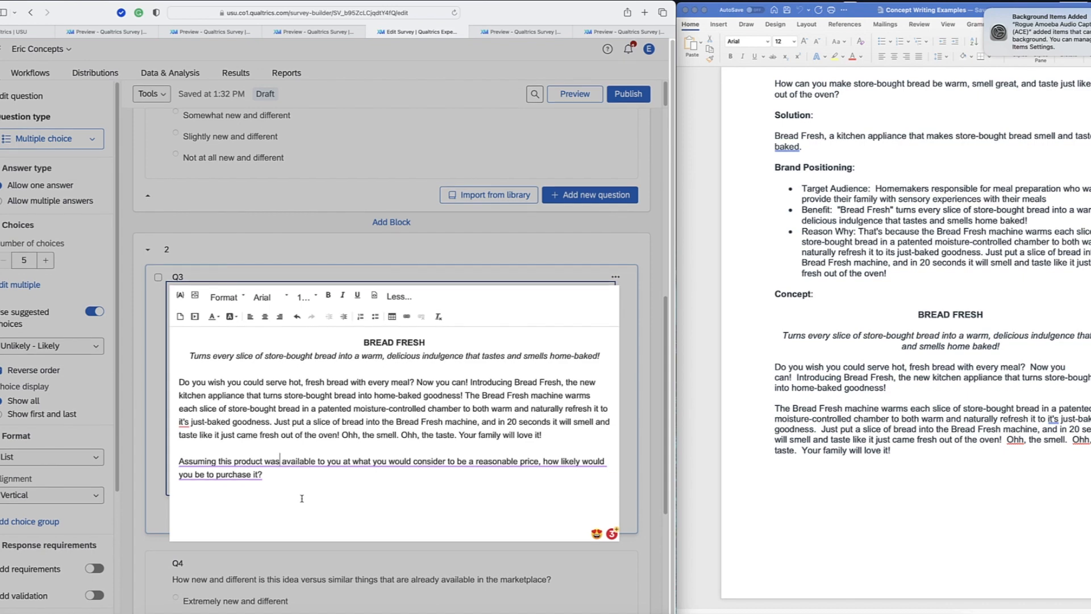
left_click(287, 560)
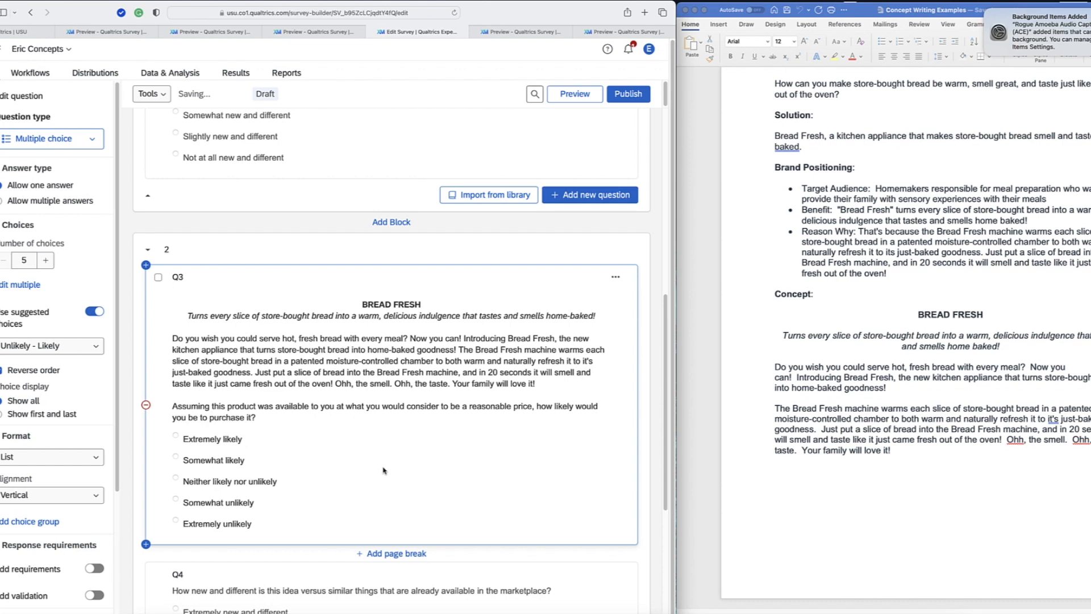
Step: Close four of the old survey preview pages in the browser, keeping the first preview and the survey editor open
scroll(383, 470, "down", 5)
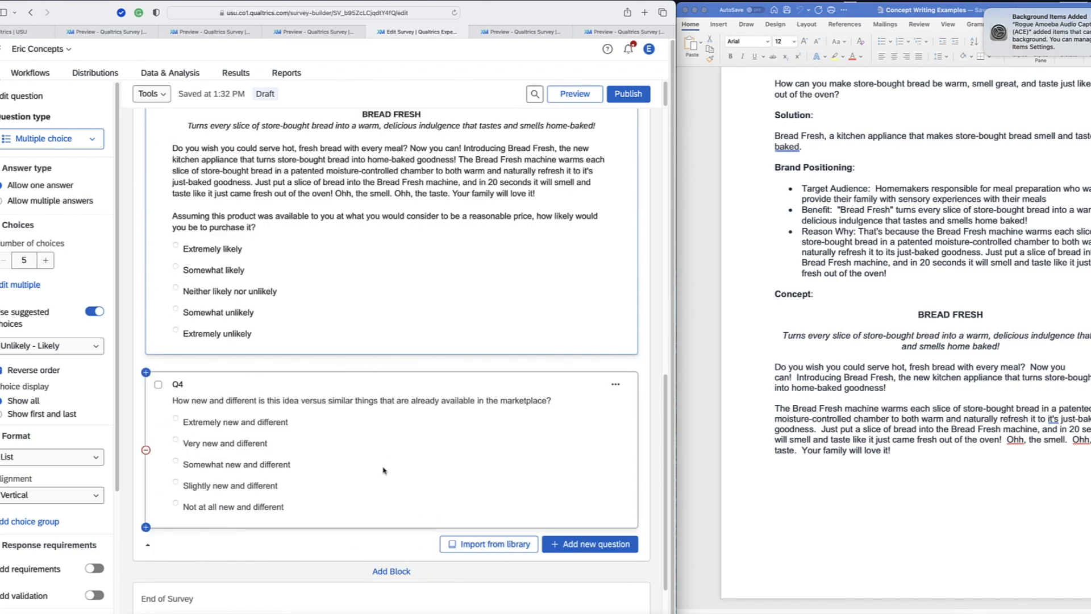
scroll(383, 470, "up", 7)
scroll(384, 470, "up", 10)
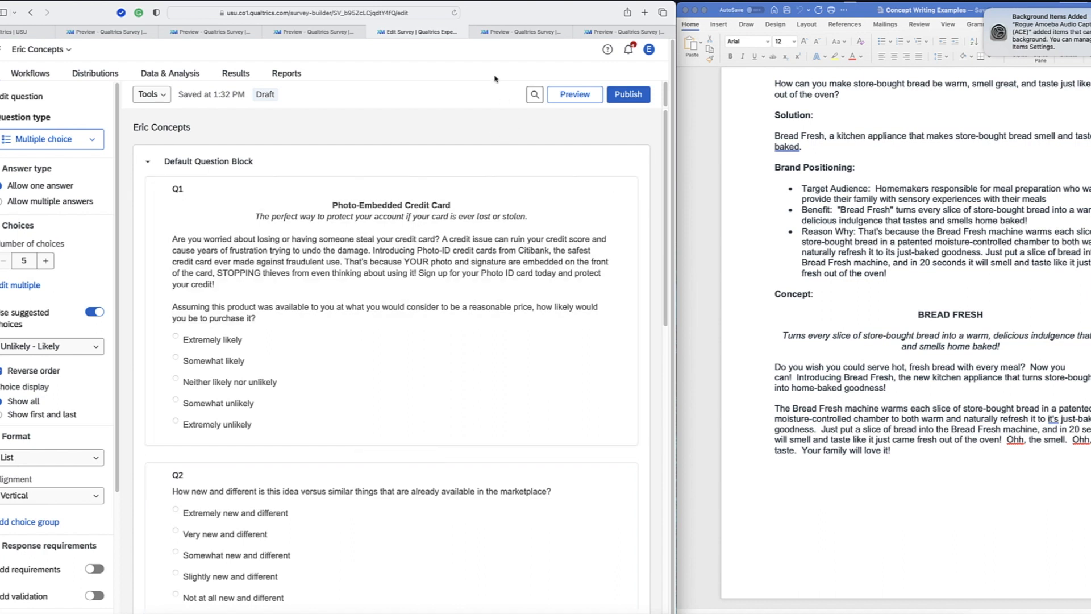
left_click(472, 32)
left_click(475, 32)
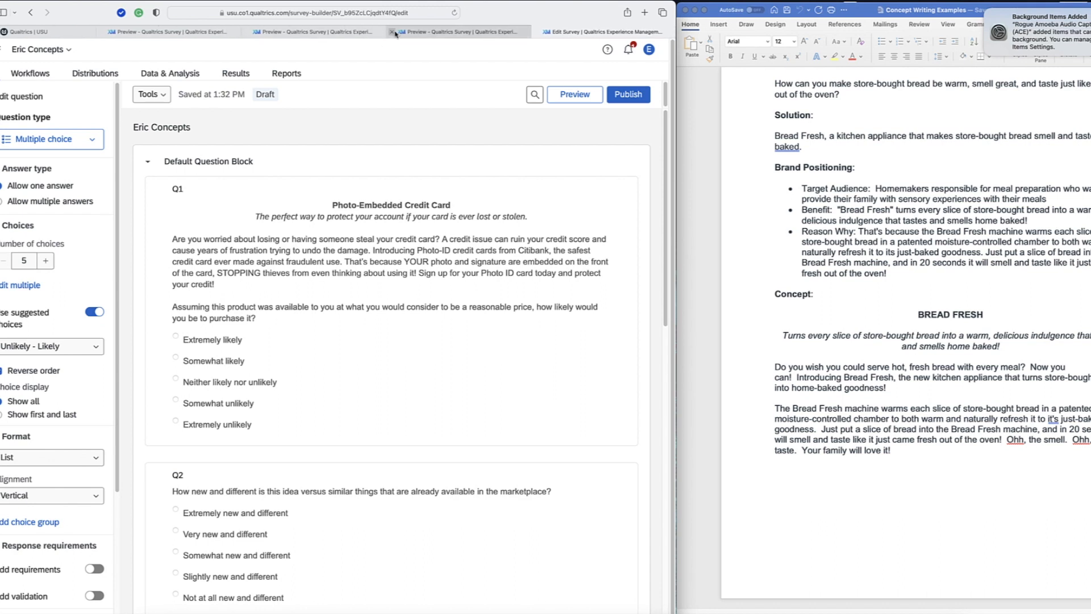
left_click(392, 32)
left_click(316, 33)
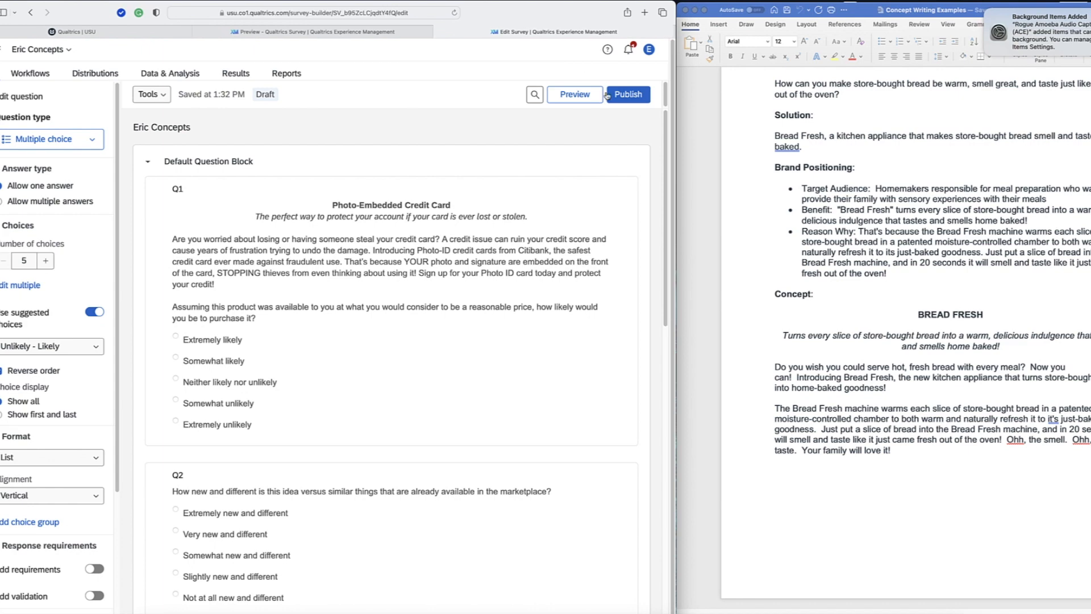
Step: Preview the survey, go through the Photo-Embedded Credit Card and BREAD FRESH pages to the end, and close the preview
left_click(574, 94)
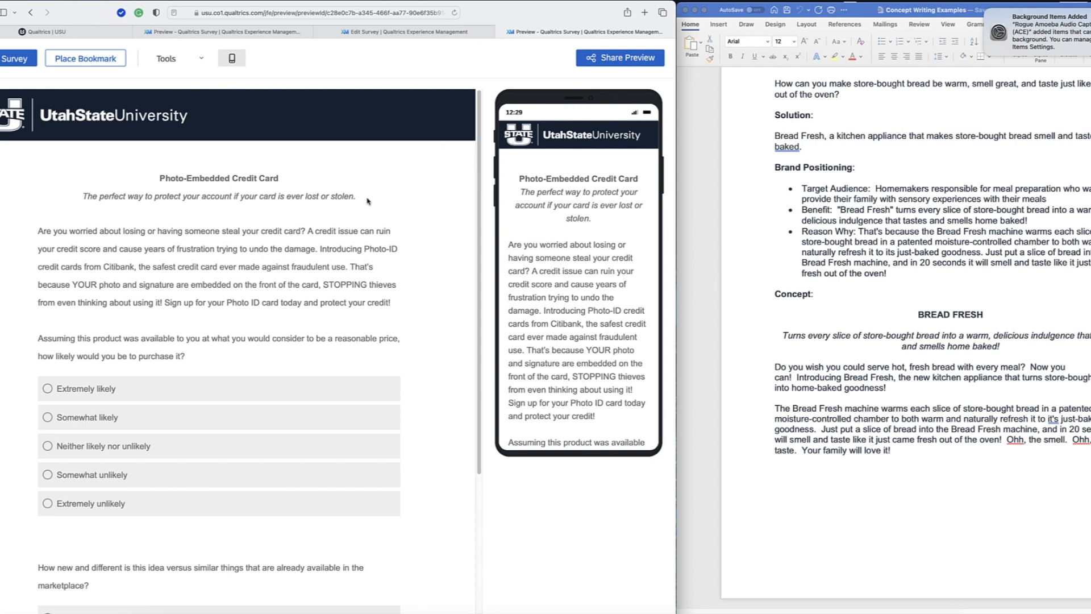
scroll(369, 256, "down", 5)
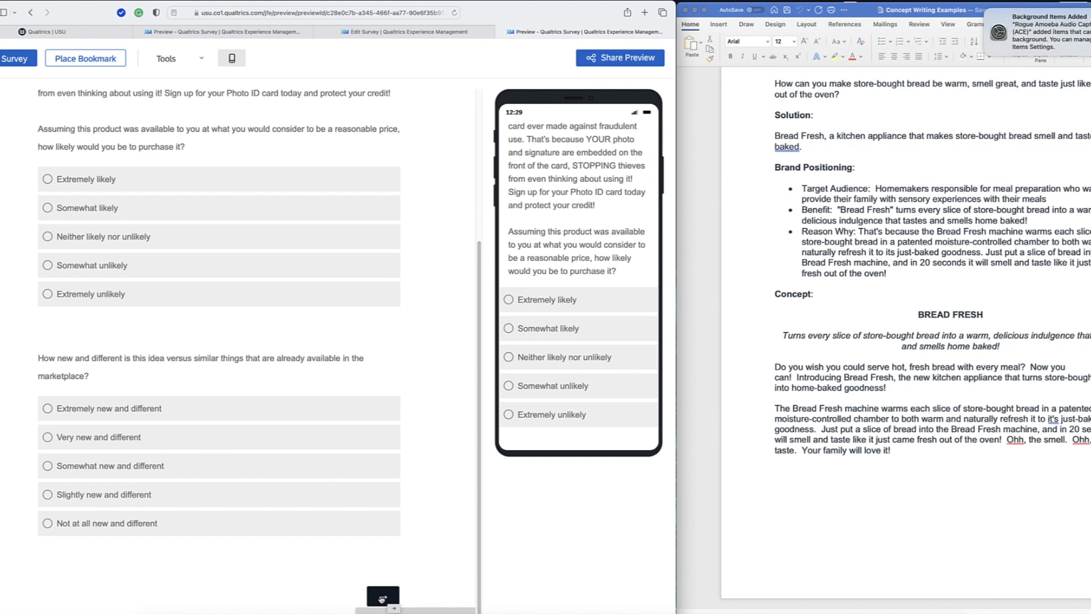
left_click(382, 598)
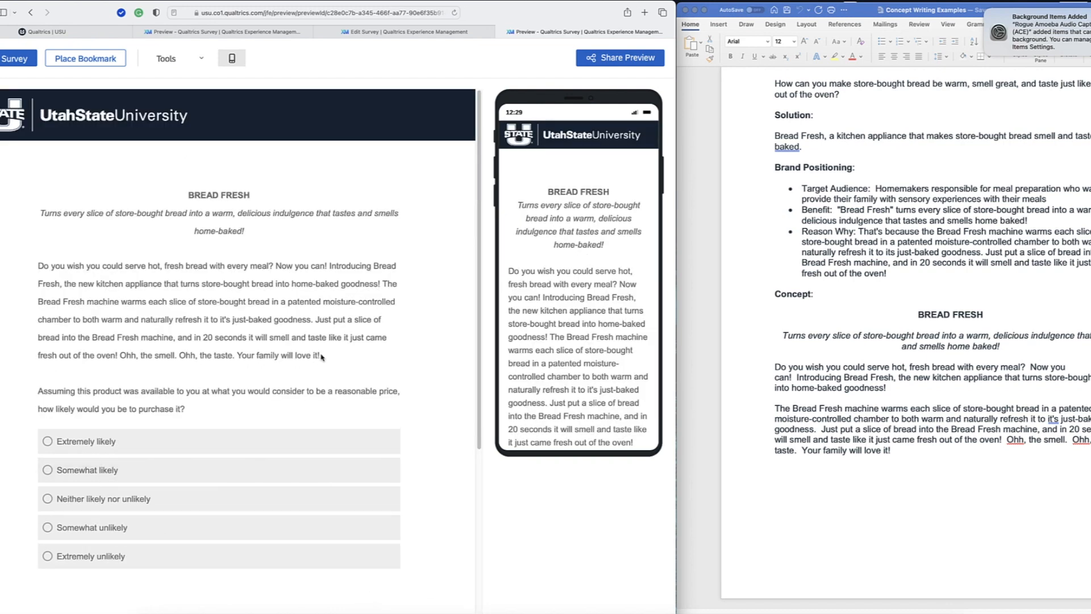
scroll(322, 357, "down", 5)
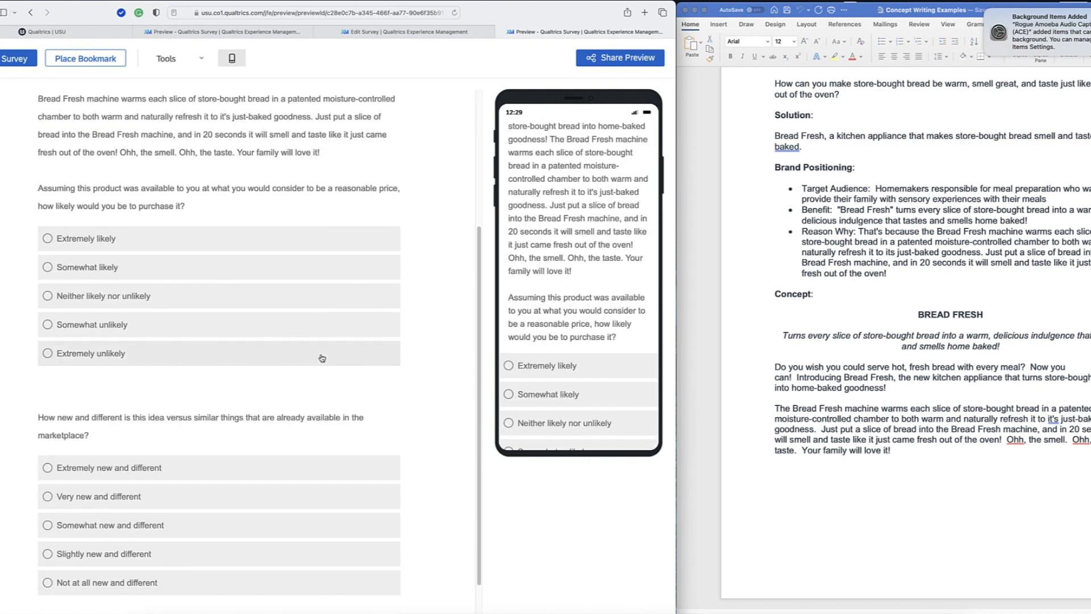
scroll(322, 358, "down", 2)
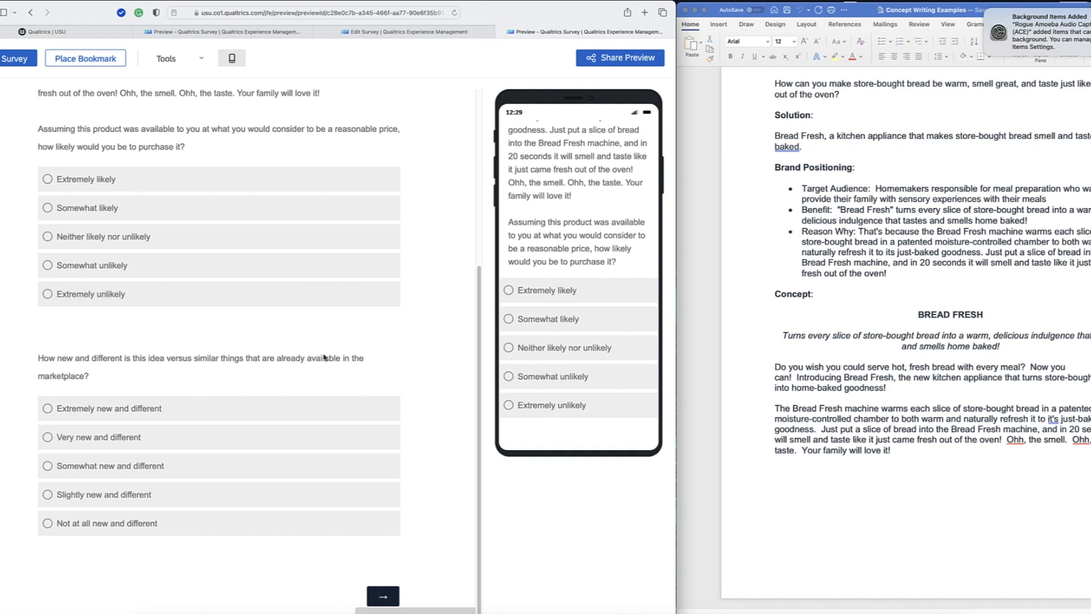
left_click(384, 597)
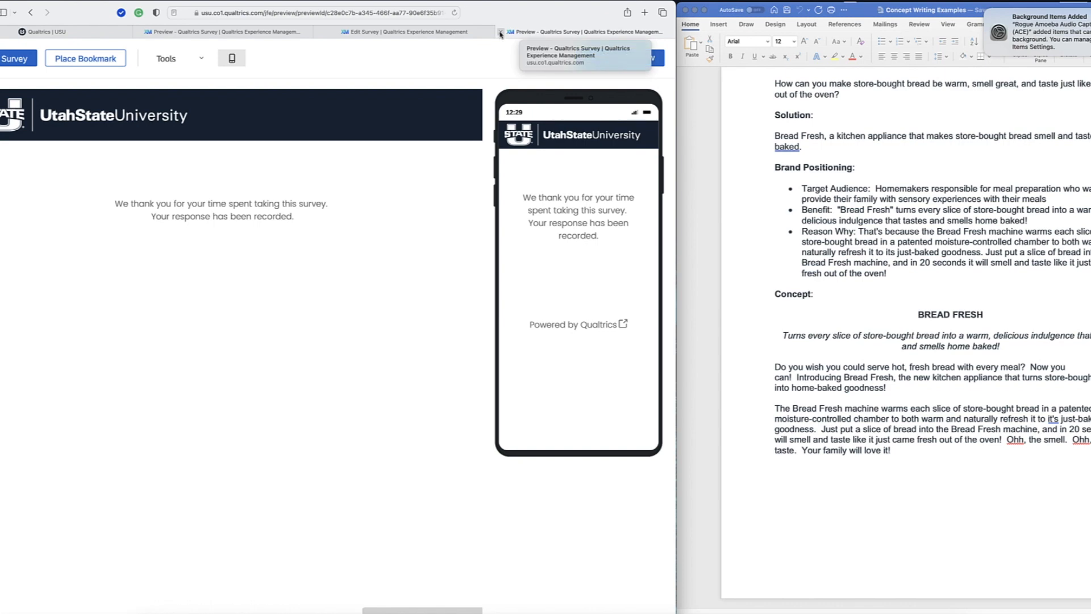
left_click(500, 32)
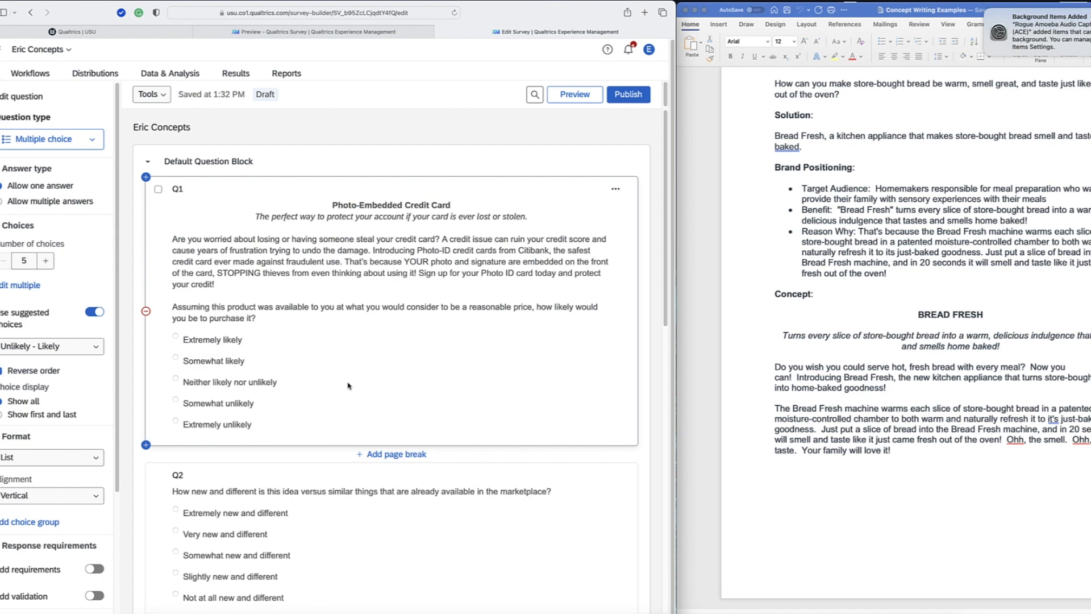
scroll(315, 396, "down", 10)
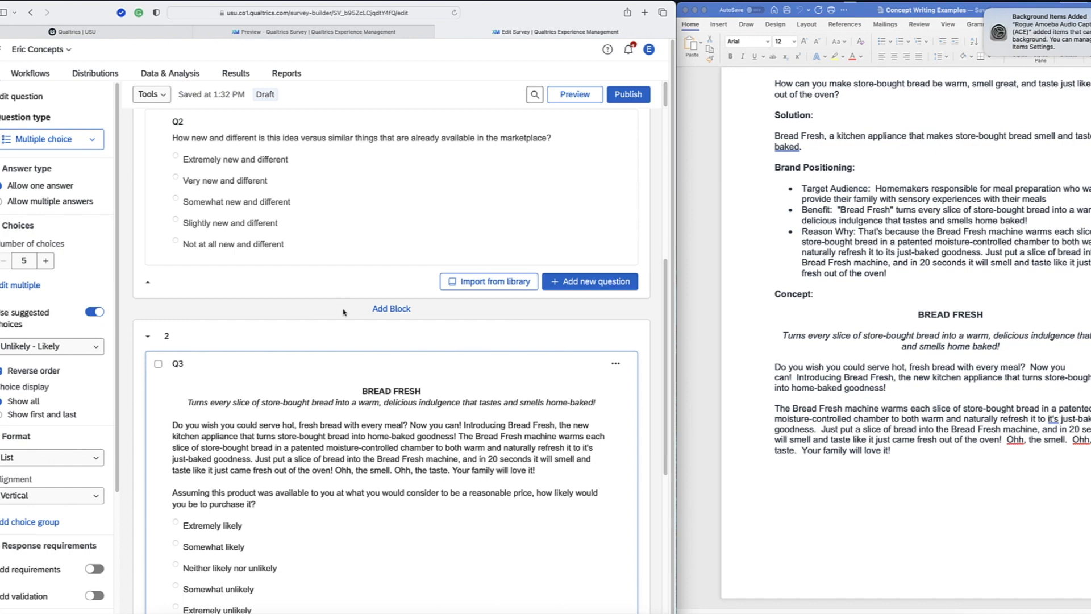
scroll(341, 318, "up", 5)
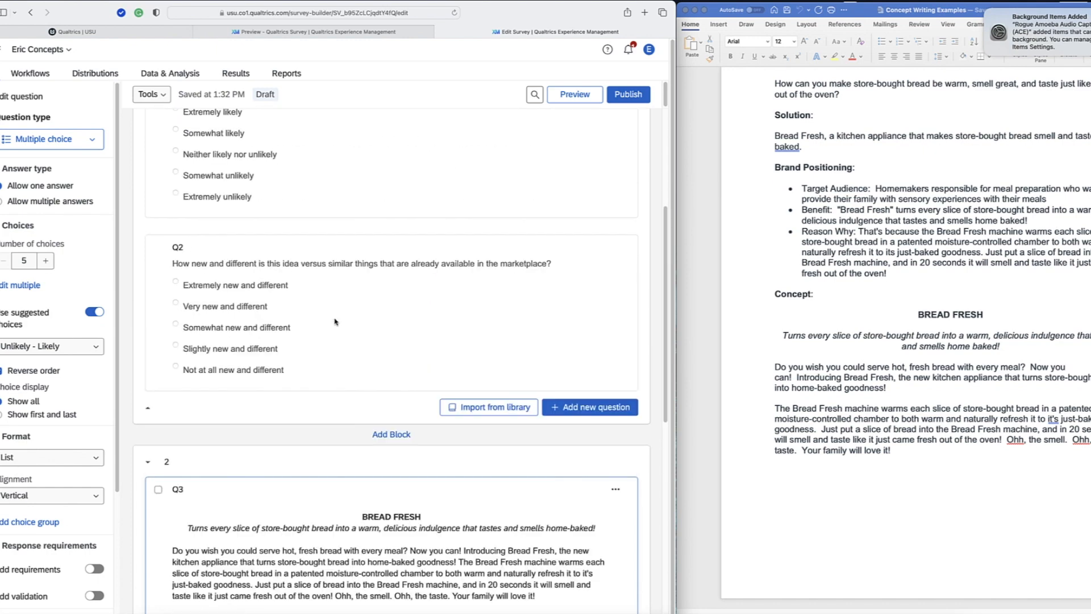
scroll(336, 322, "up", 2)
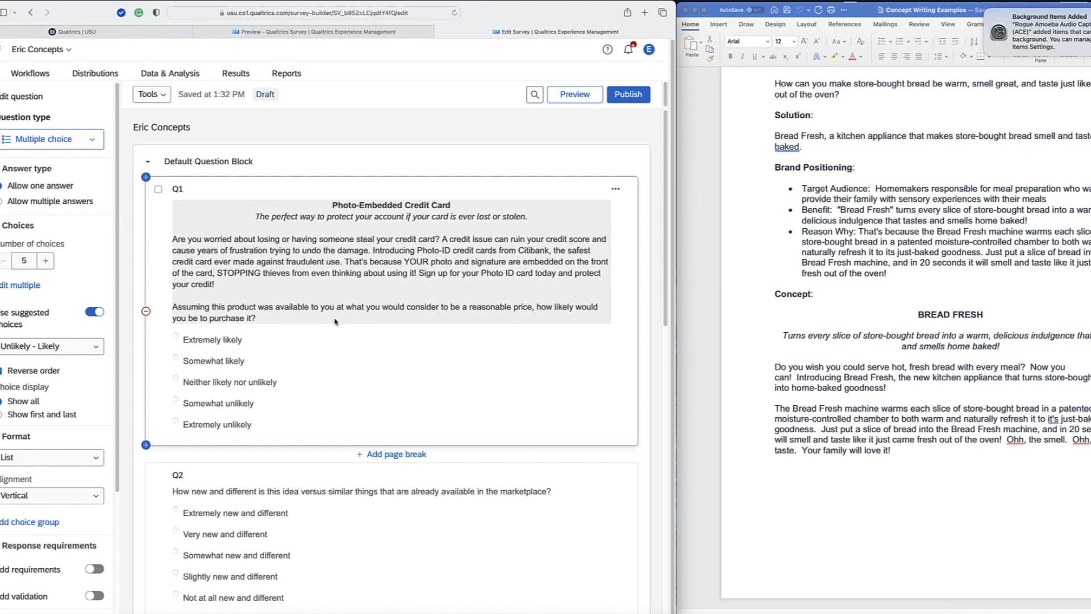
scroll(335, 322, "down", 10)
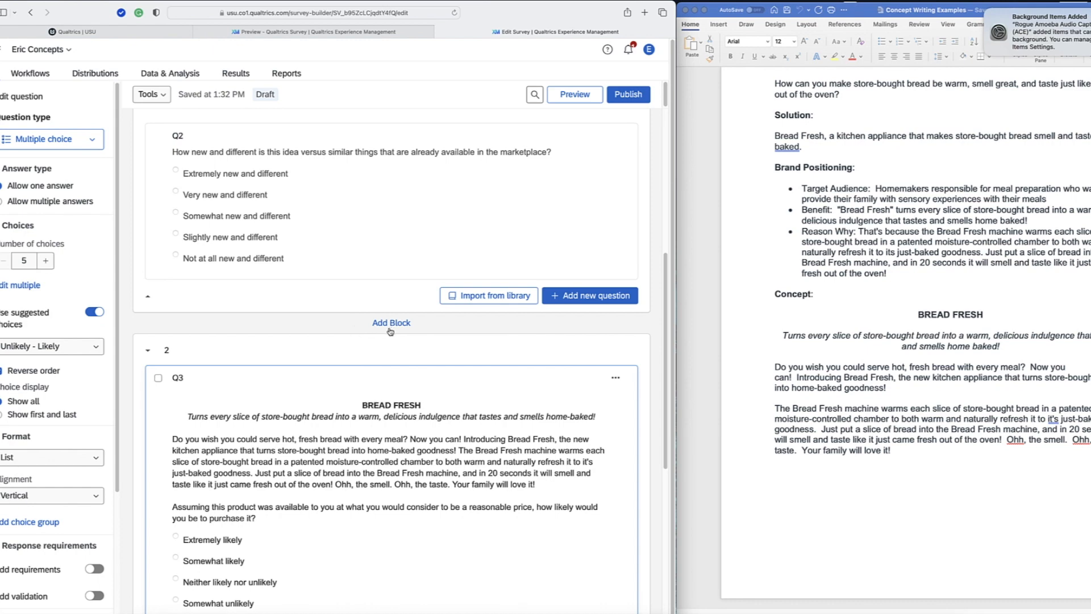
scroll(391, 331, "up", 10)
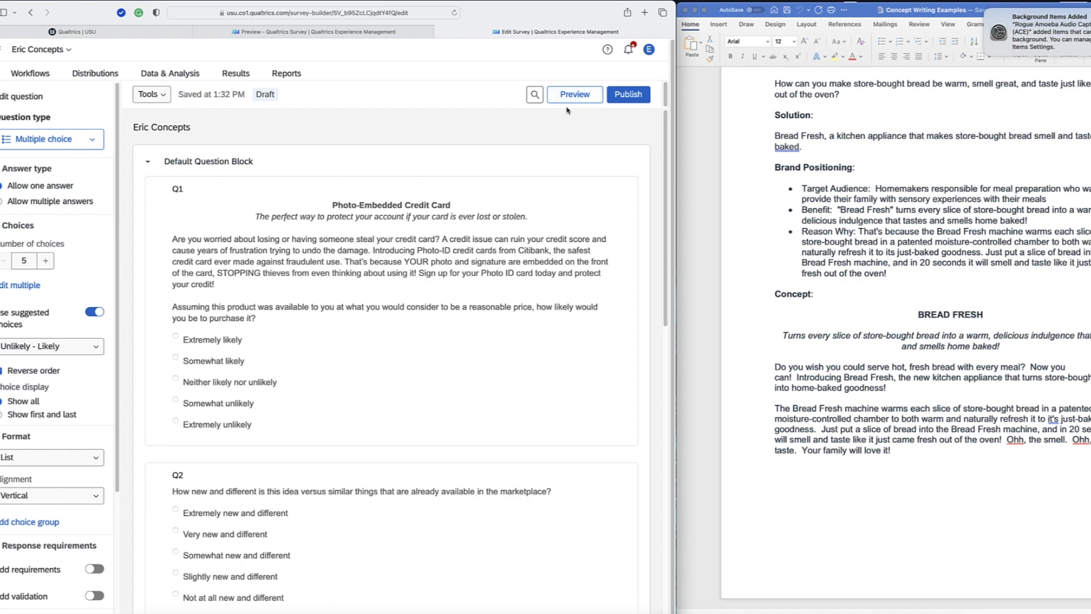
Step: Publish the survey with the description "User-published version" and copy its anonymous distribution link
left_click(629, 95)
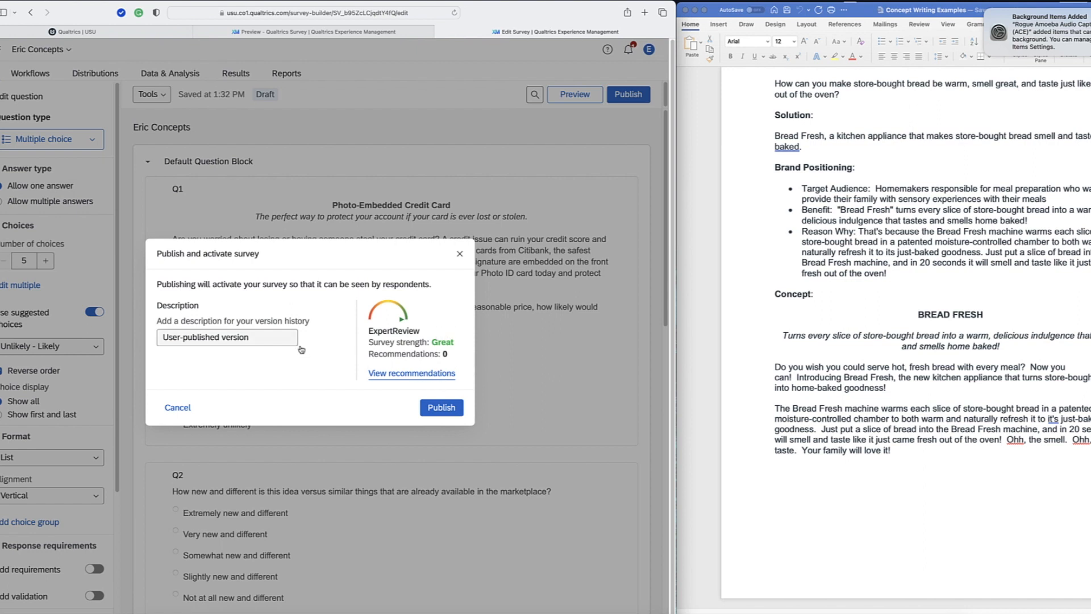
left_click(442, 407)
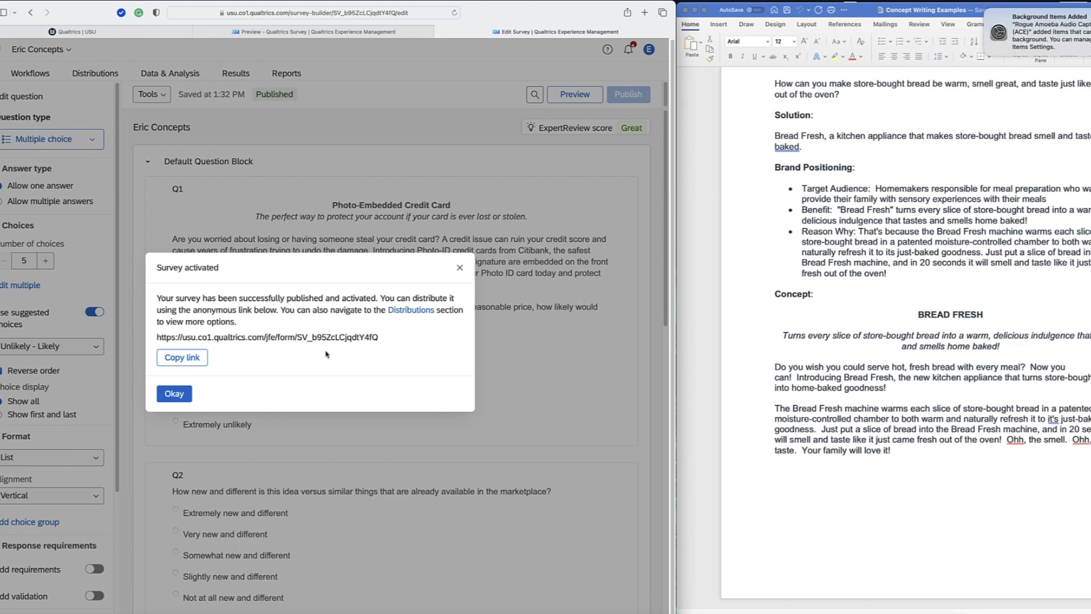
left_click(179, 360)
left_click(175, 393)
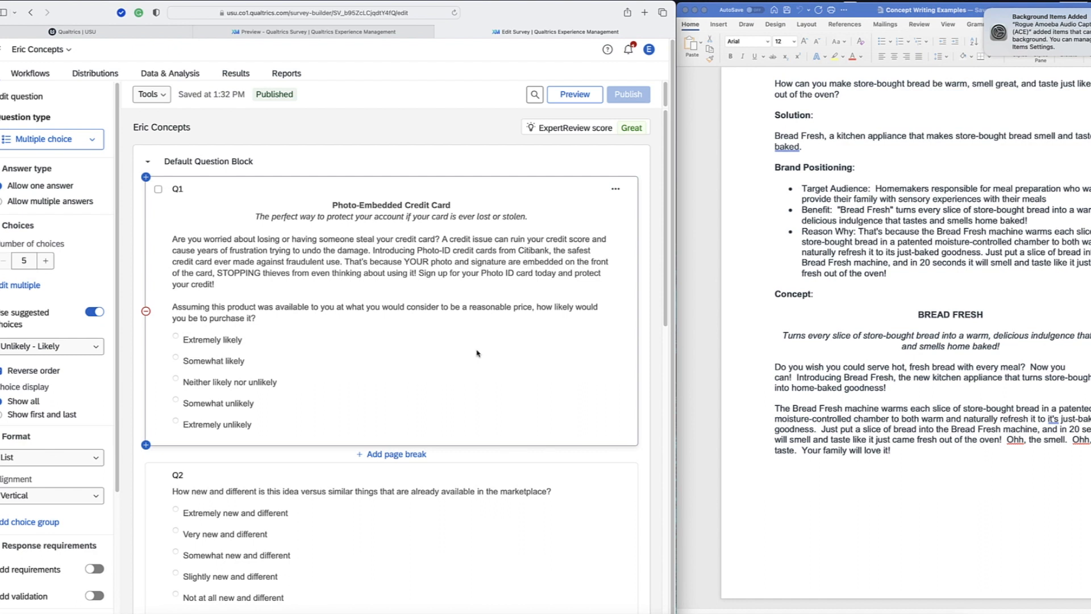